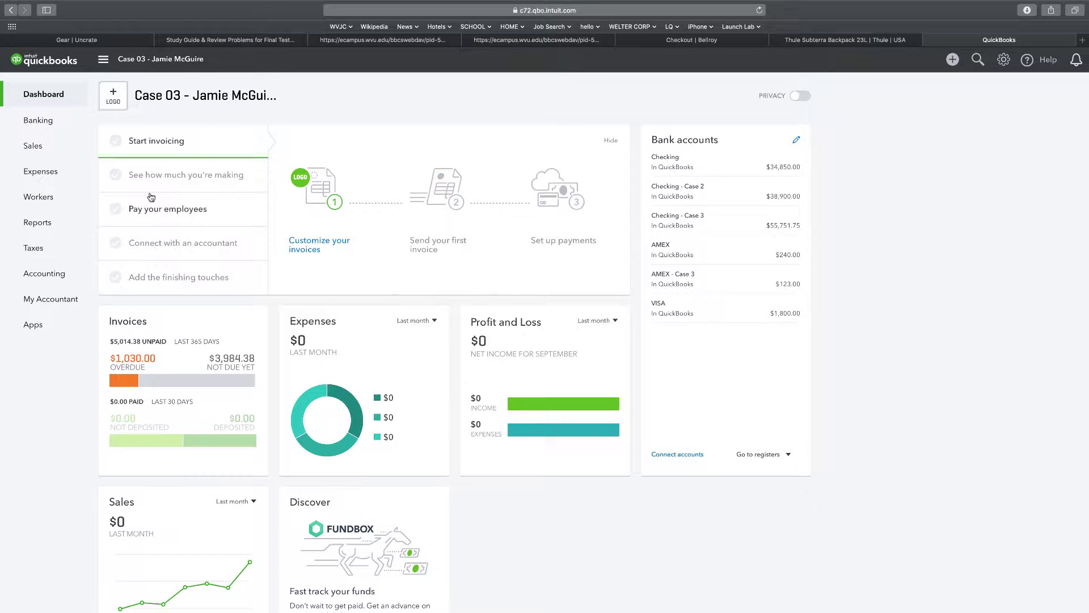
# Check the gear menu, then start a blank Journal Entry #12 from the New menu.
pyautogui.moveTo(71, 175)
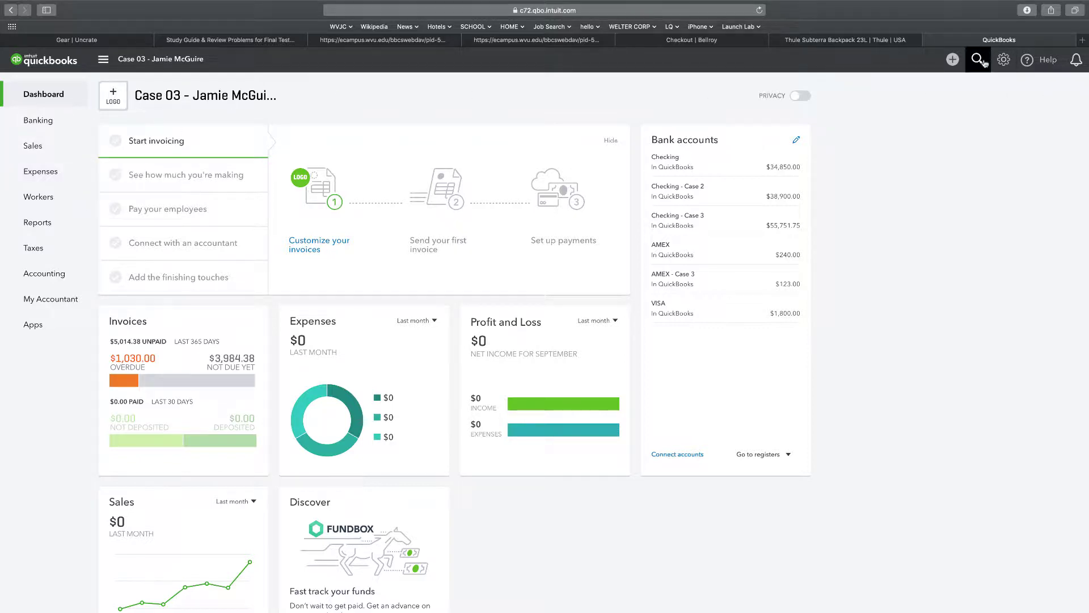
pyautogui.click(1004, 64)
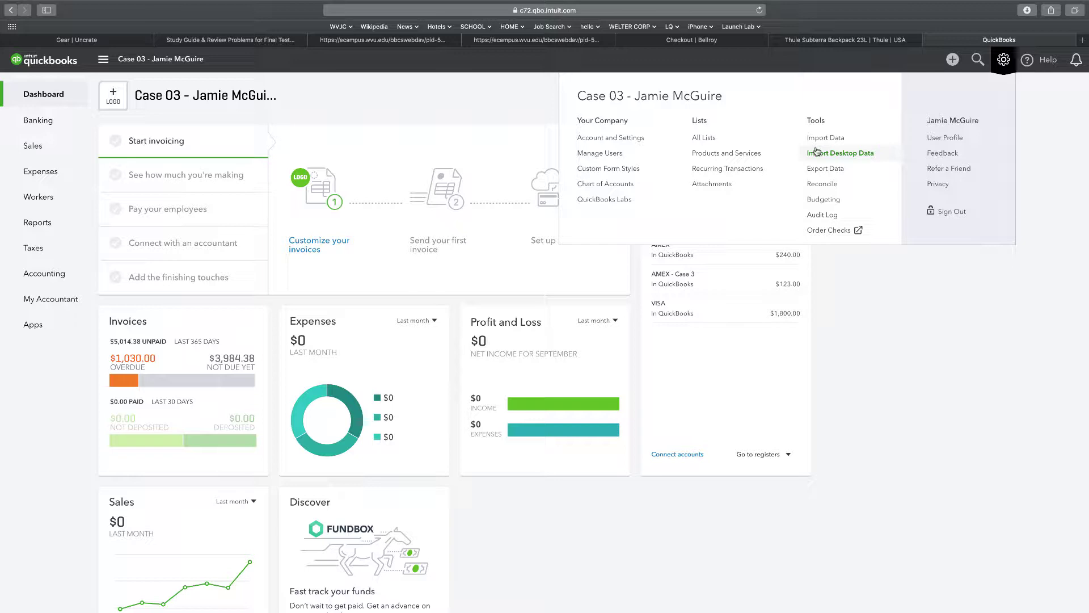
pyautogui.click(952, 59)
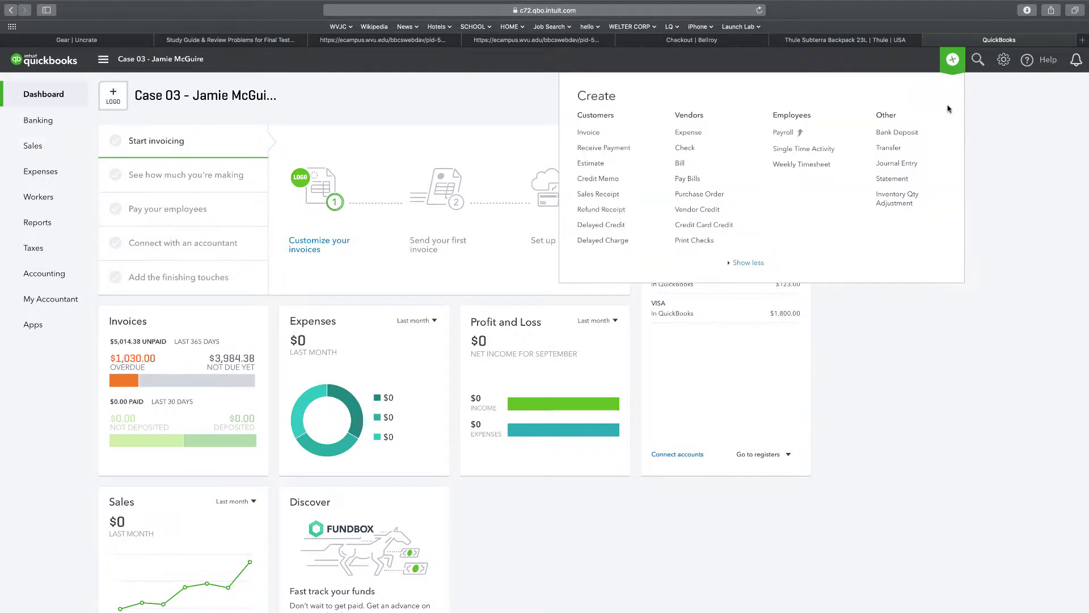
pyautogui.click(879, 164)
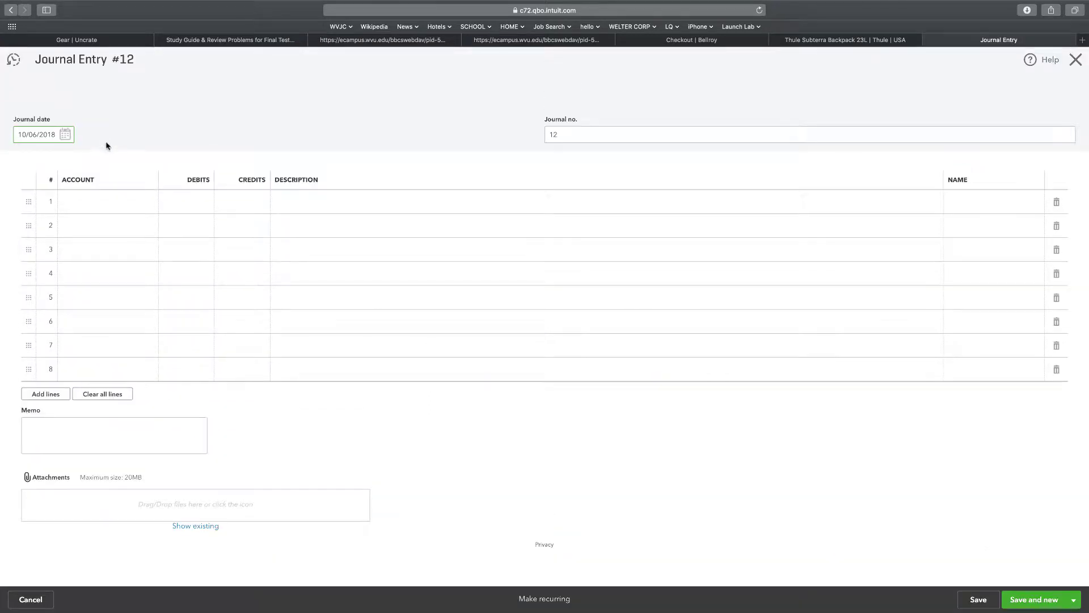
# Step back through recent journal entries No.11, No.10, No.9 and No.8 to No.7, dated 12/31/2019.
pyautogui.click(11, 61)
pyautogui.click(32, 125)
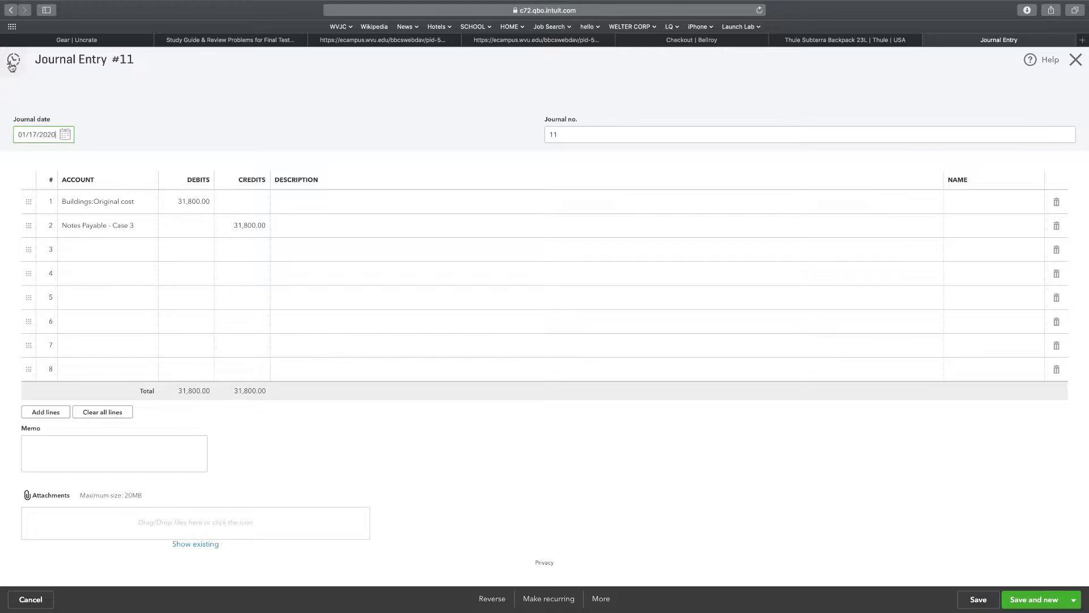
pyautogui.click(11, 60)
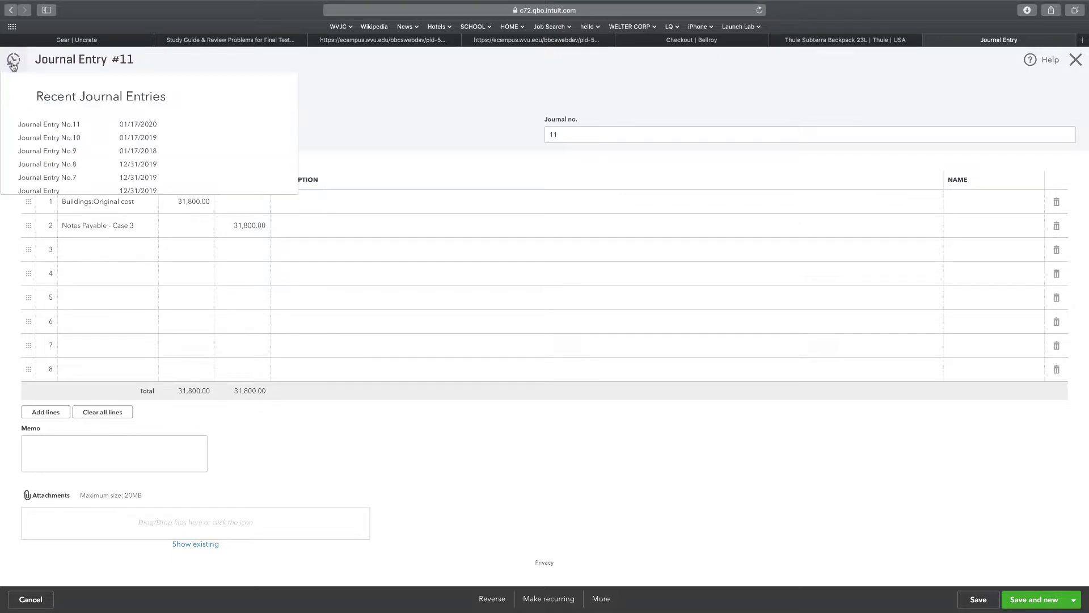
pyautogui.click(48, 137)
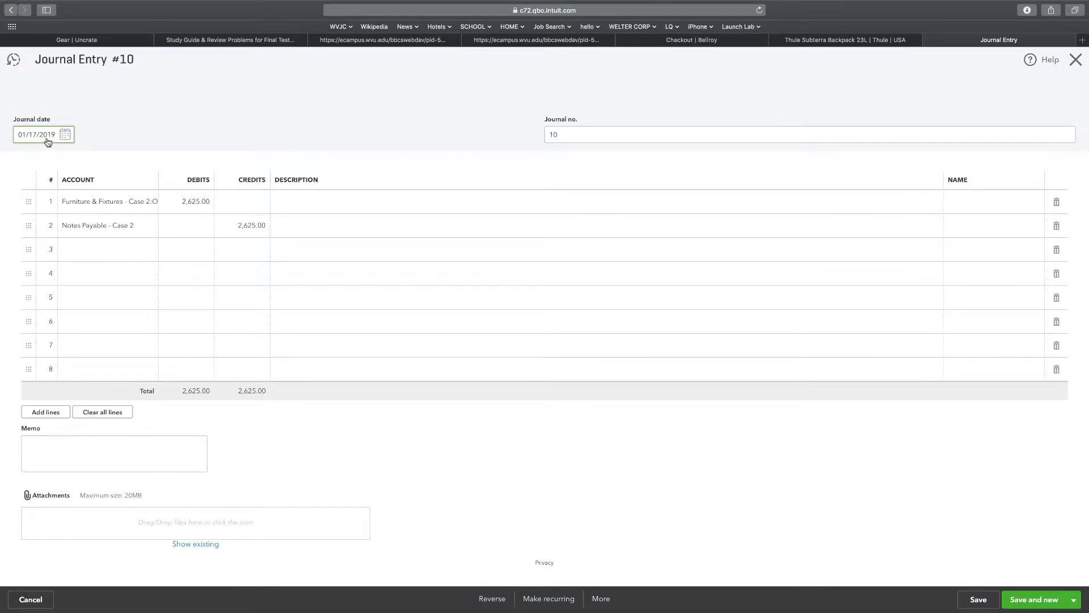
pyautogui.click(13, 60)
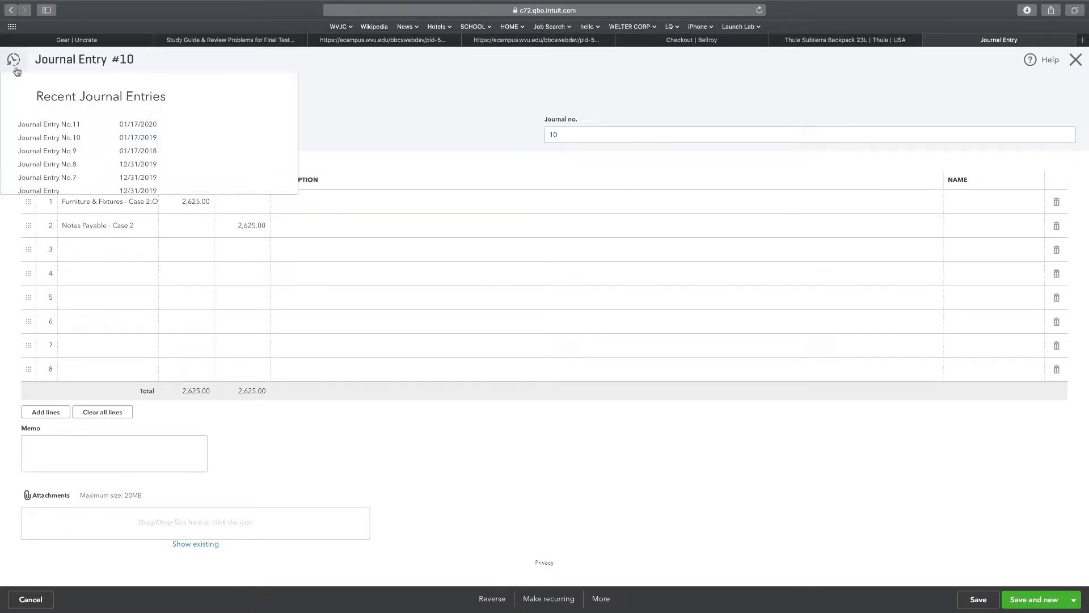
pyautogui.click(104, 151)
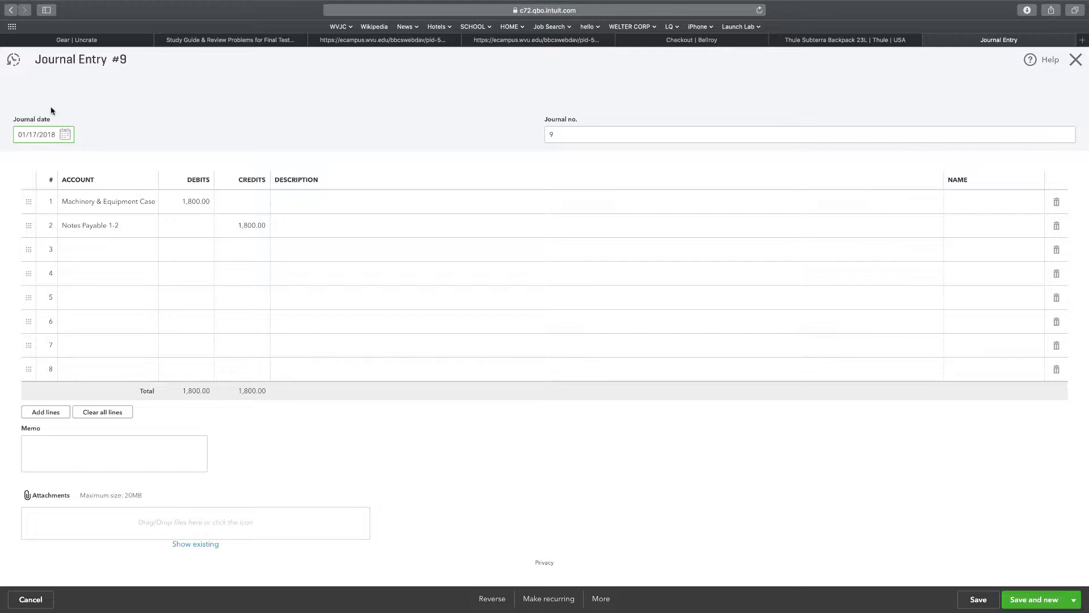
pyautogui.click(15, 59)
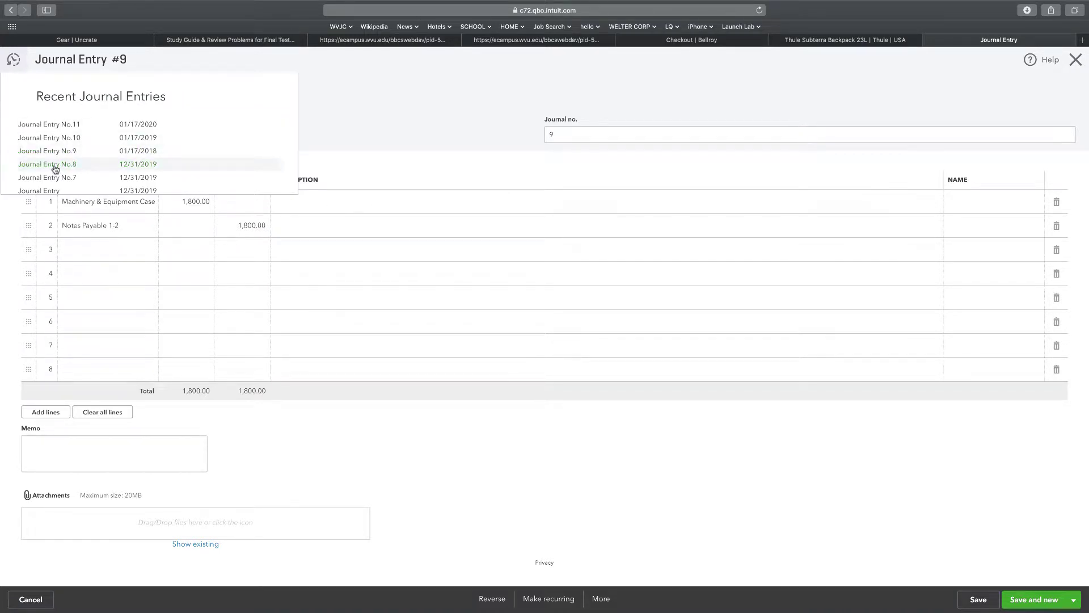
pyautogui.click(55, 169)
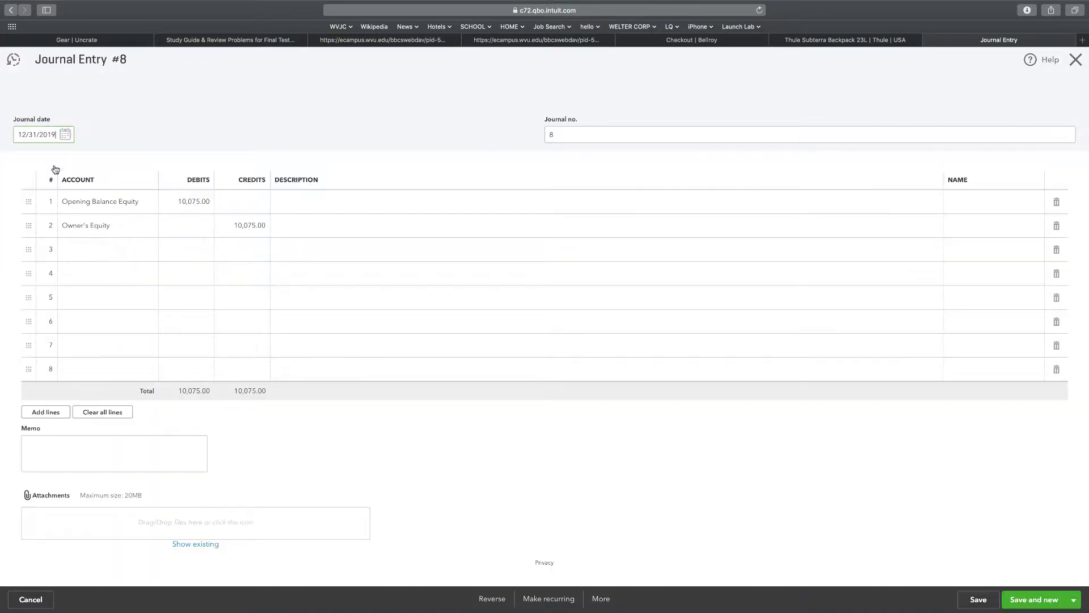
pyautogui.click(12, 62)
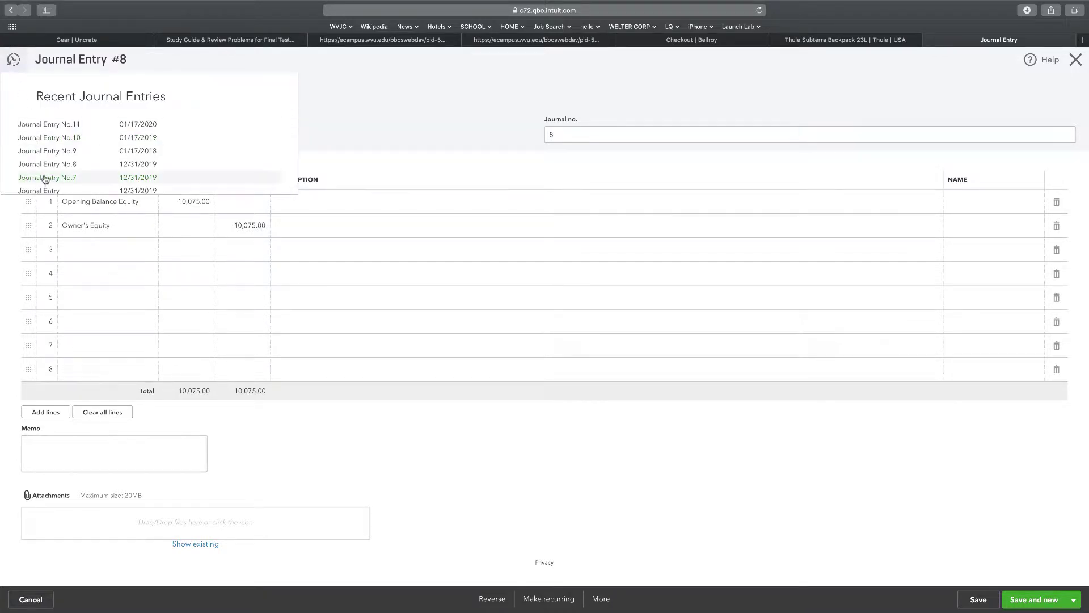
pyautogui.click(45, 179)
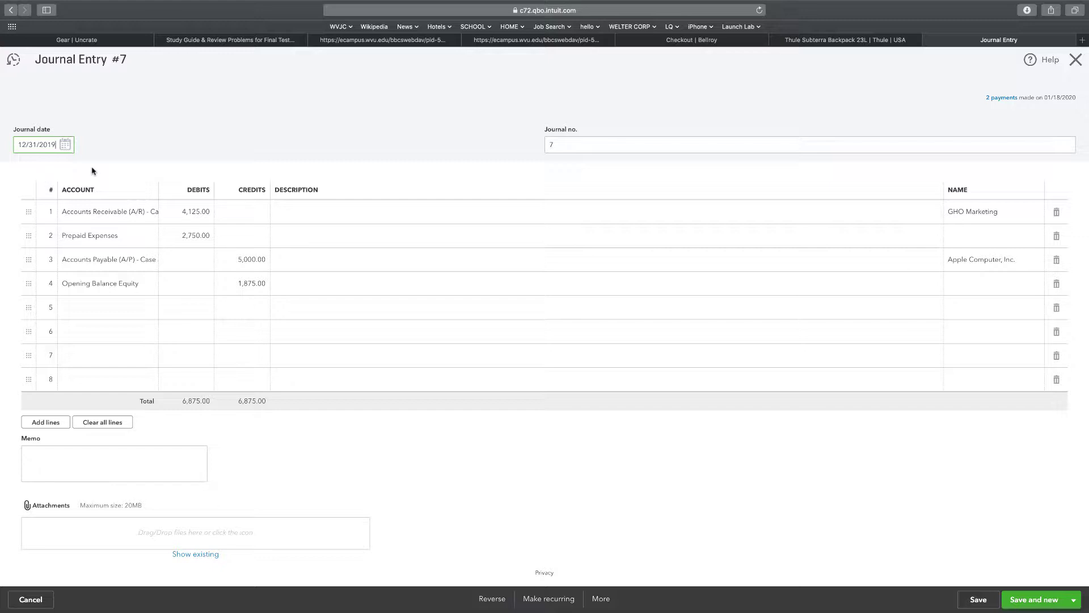
# Open the TDA Case 02 custom report and drill into check 1006 to Community Bank for $12,000.00.
pyautogui.click(1075, 60)
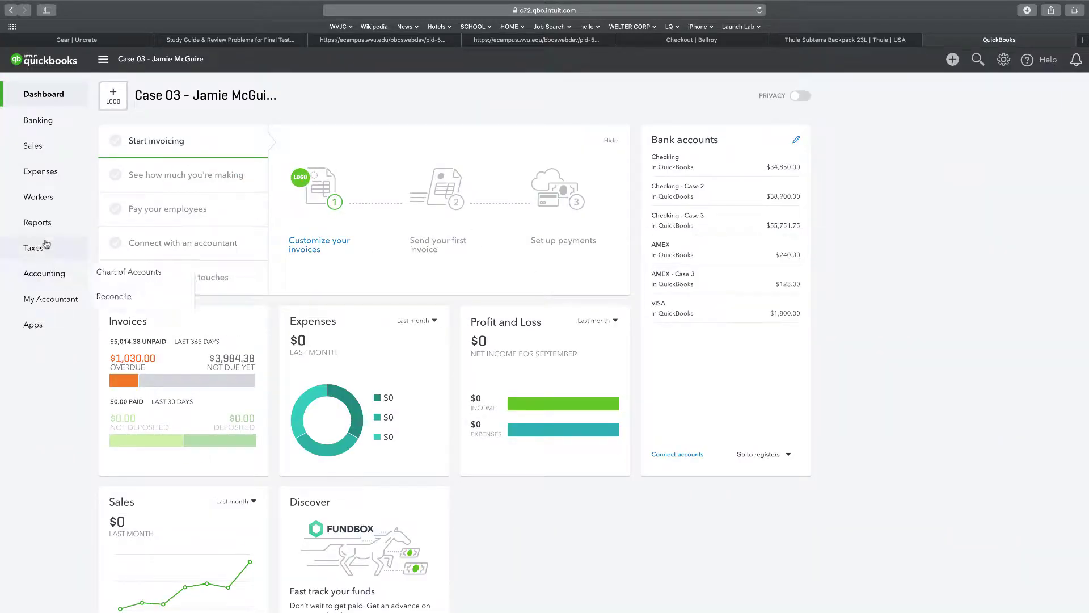
pyautogui.moveTo(40, 181)
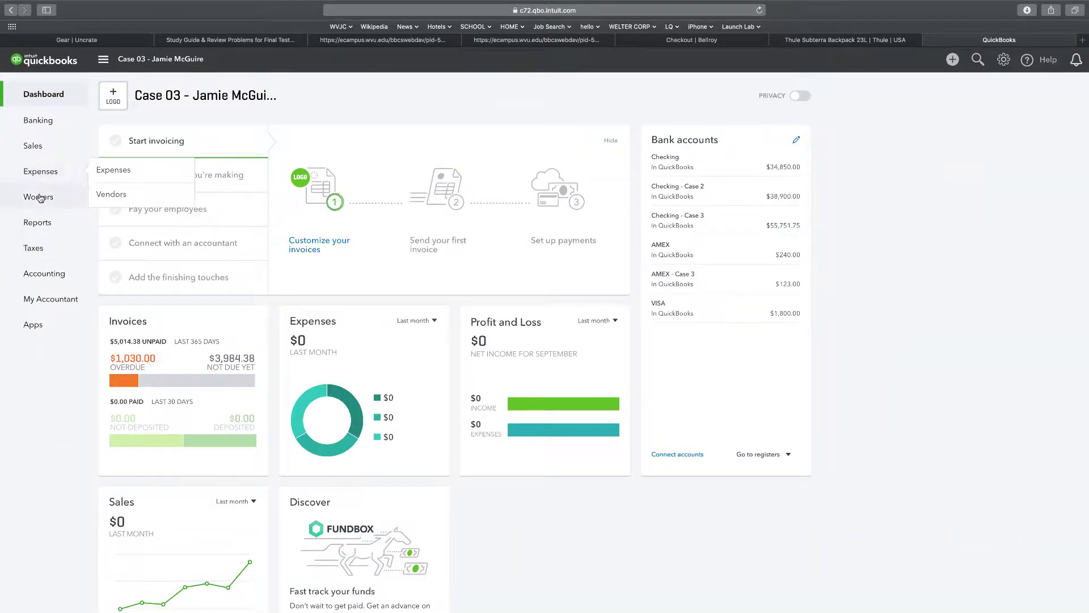
pyautogui.moveTo(44, 278)
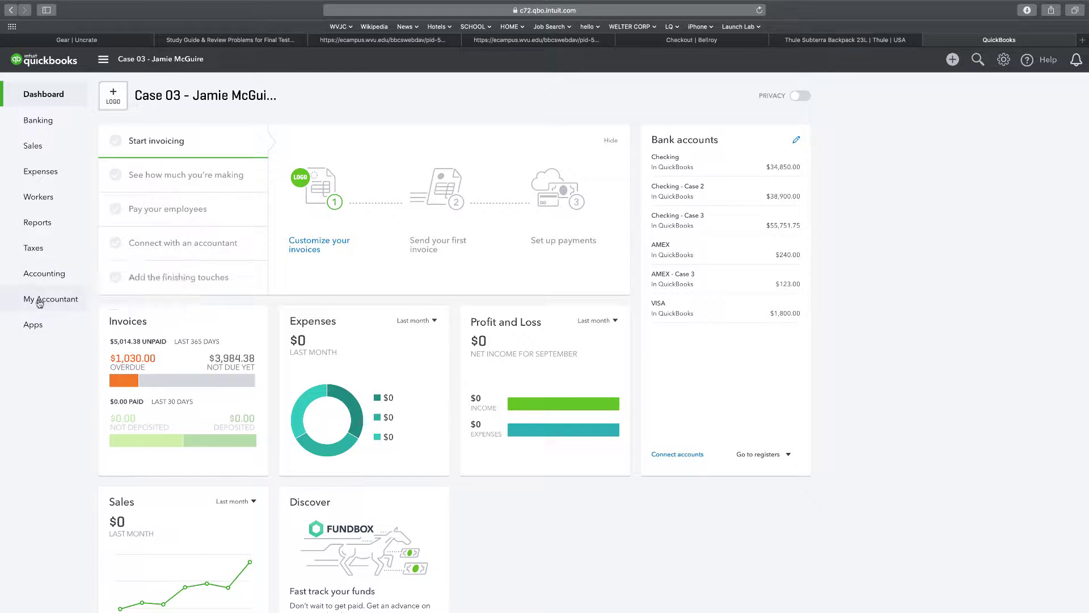
pyautogui.click(26, 223)
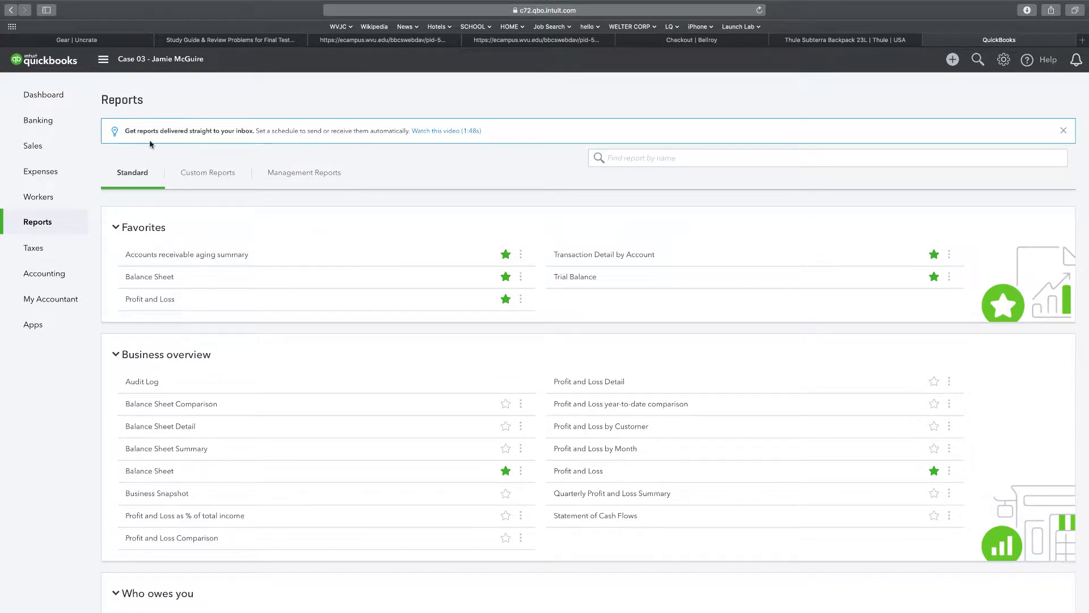
pyautogui.click(224, 176)
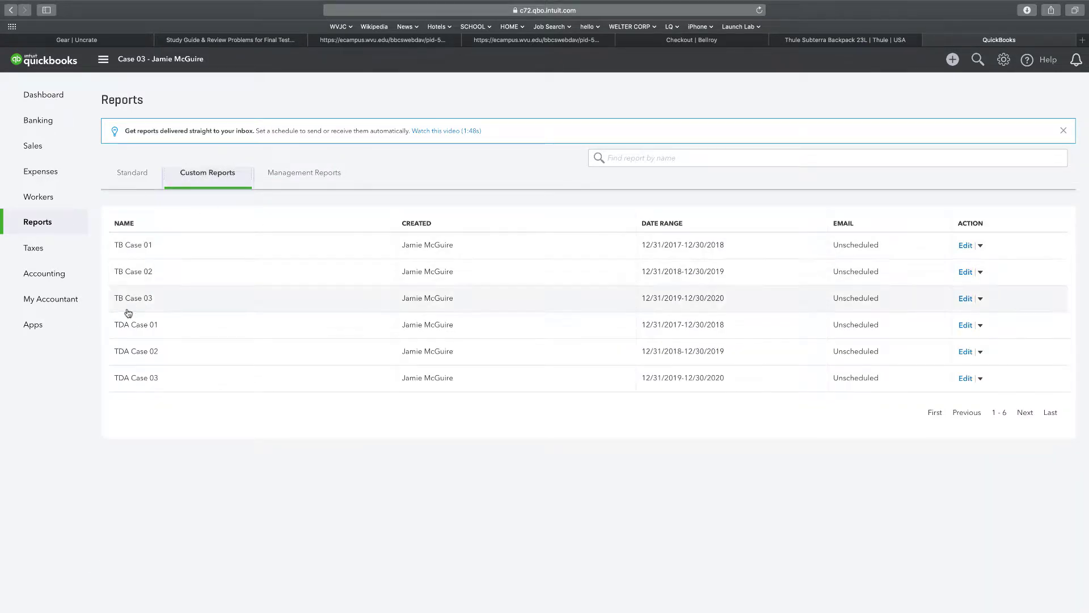
pyautogui.click(121, 351)
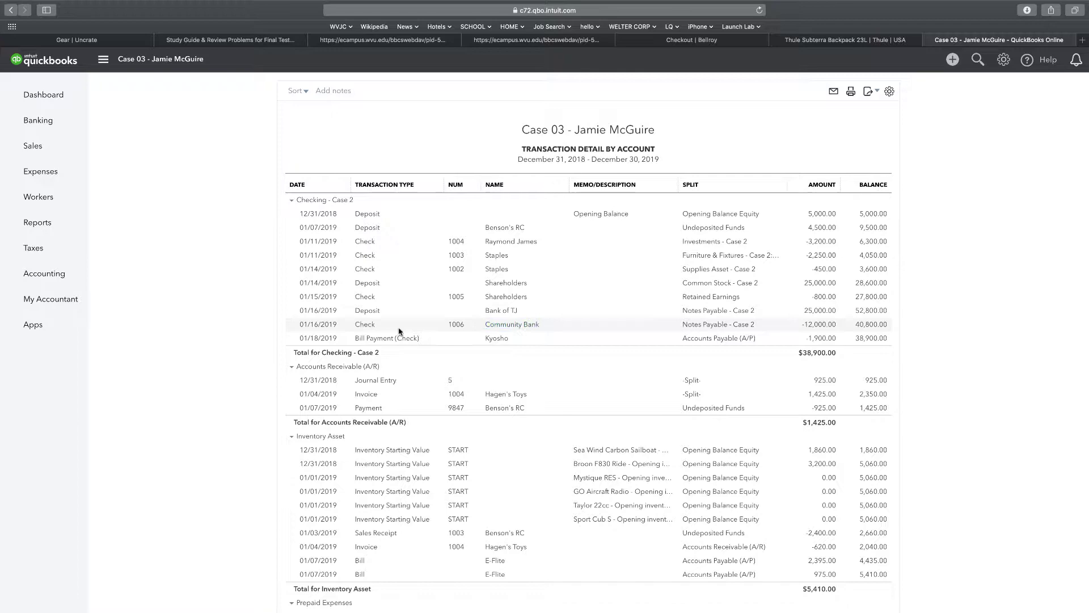
pyautogui.click(364, 326)
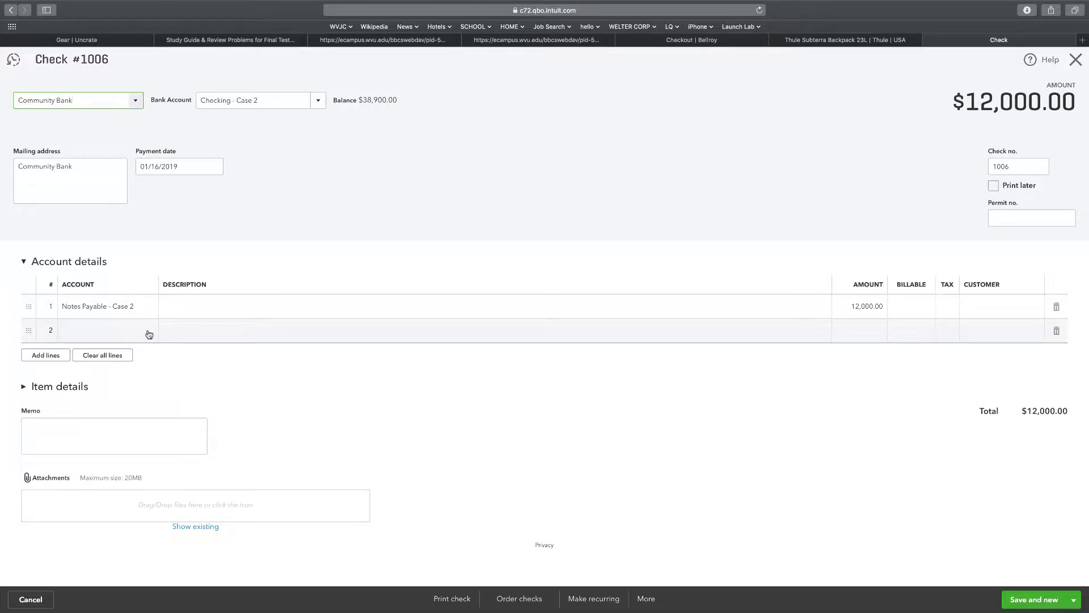
# Add a 300 Interest Expense line to check 1006, bringing it to $12,300.00, and save.
pyautogui.click(129, 336)
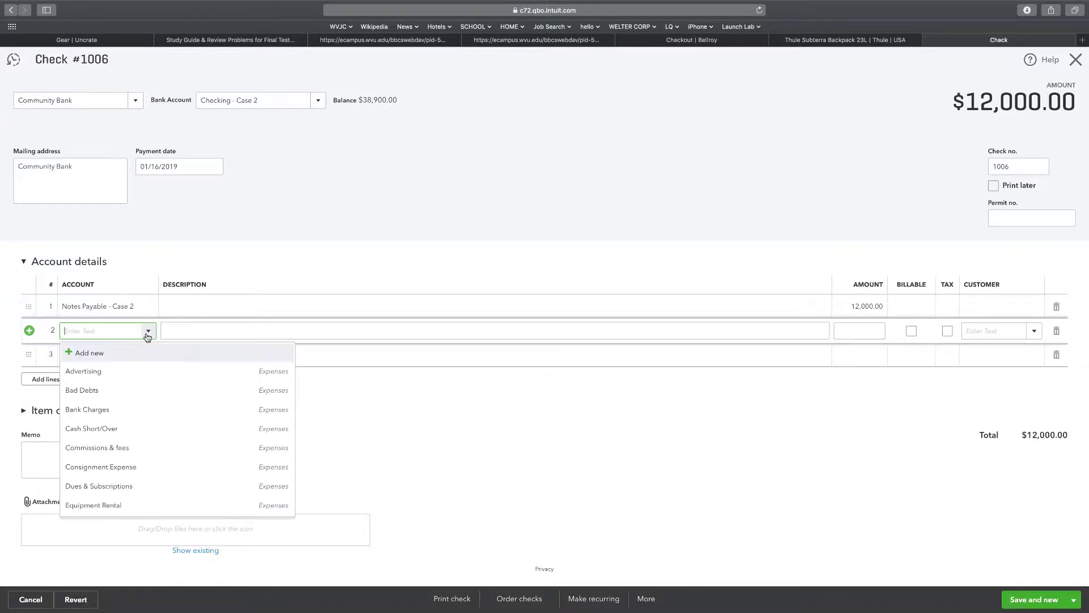
pyautogui.click(147, 331)
pyautogui.scroll(-4, 107, 431)
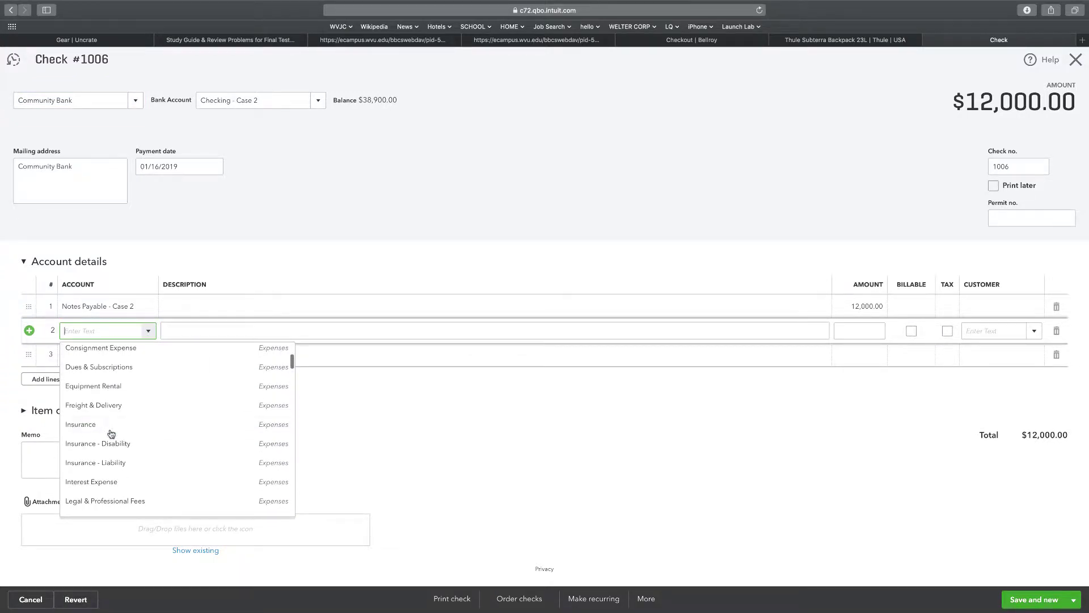
pyautogui.scroll(-1, 111, 435)
pyautogui.click(110, 455)
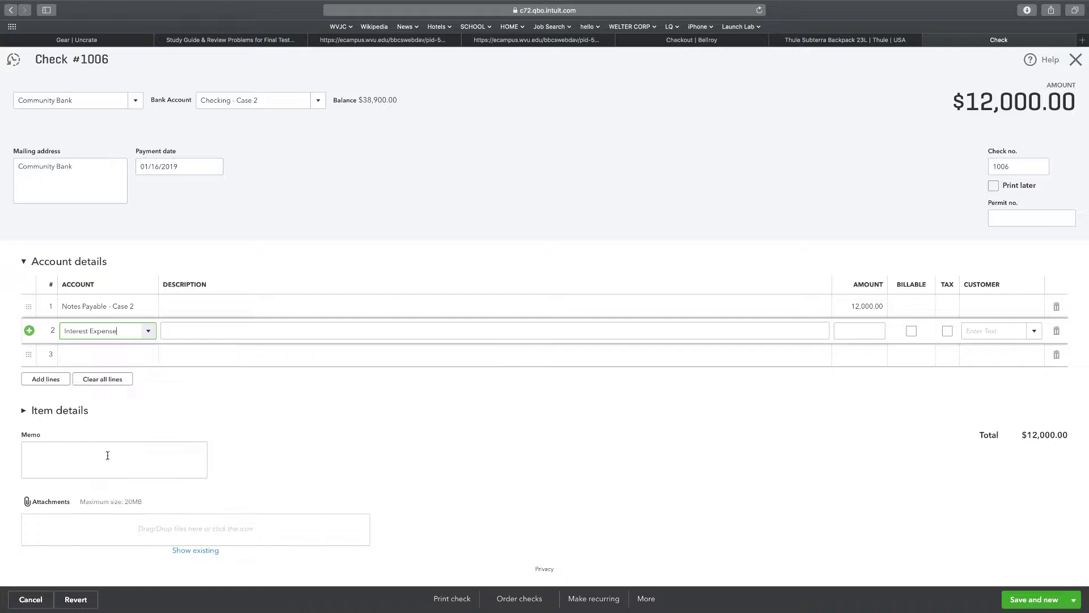
pyautogui.press('Tab')
pyautogui.press('Tab')
pyautogui.write('30')
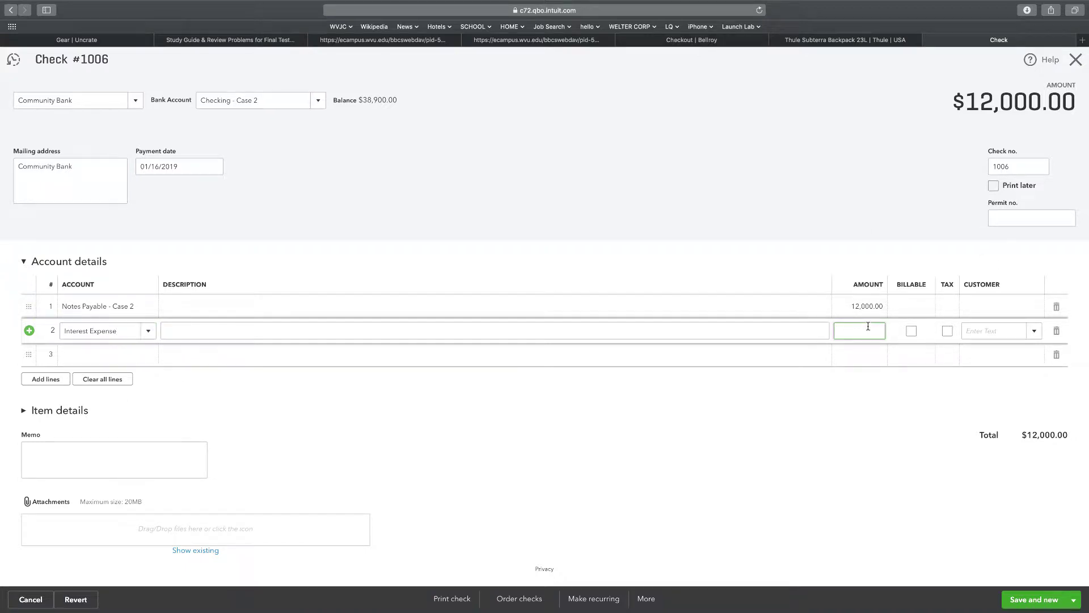
pyautogui.write('0')
pyautogui.click(894, 500)
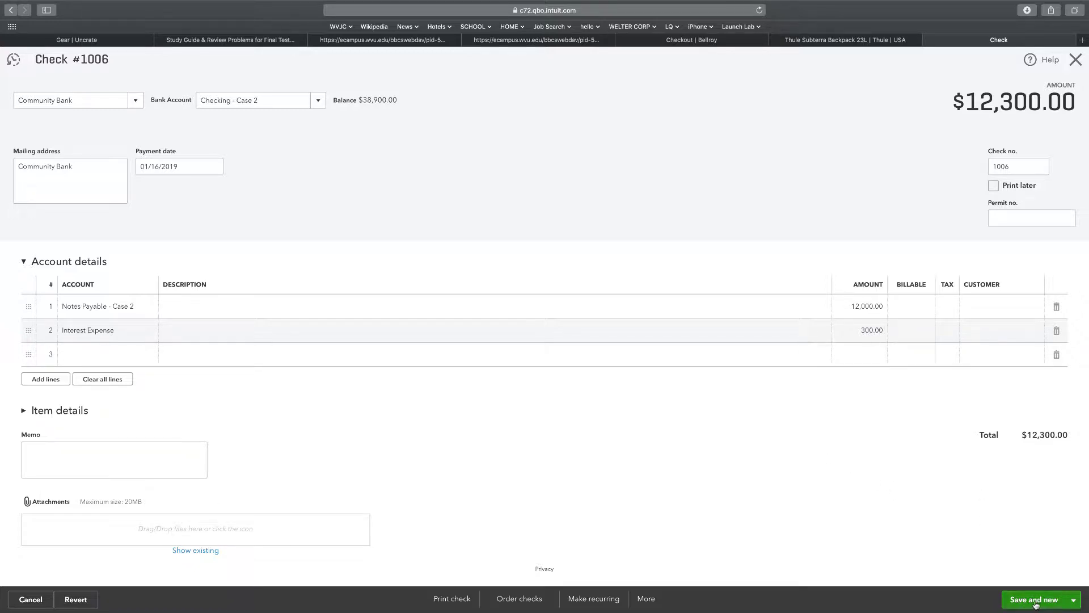
pyautogui.click(991, 597)
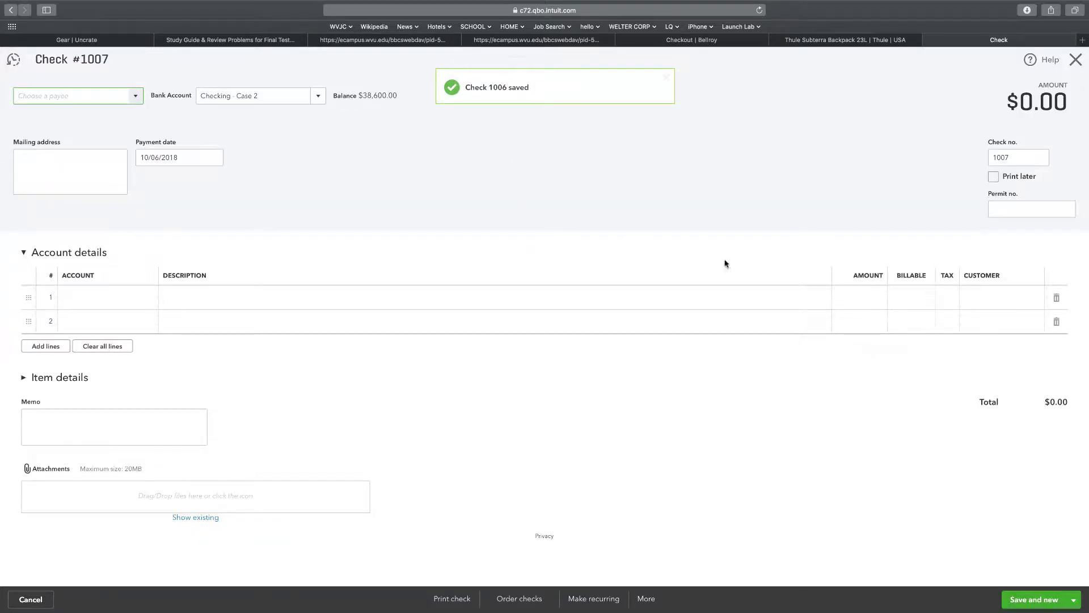
pyautogui.click(1075, 59)
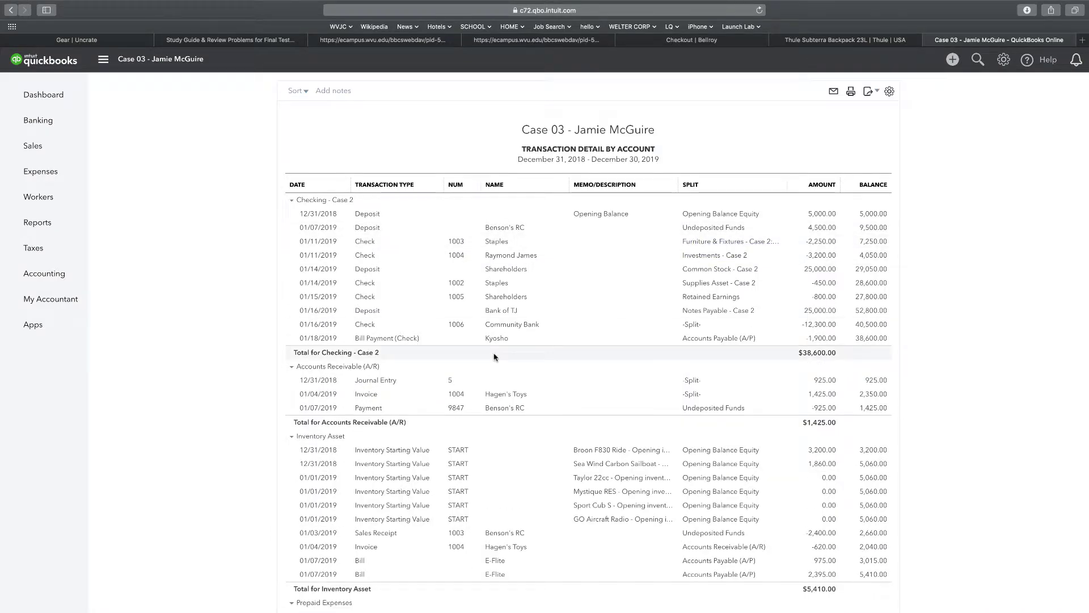
# Open the TDA Case 03 custom report for December 31, 2019 – December 30, 2020.
pyautogui.click(25, 217)
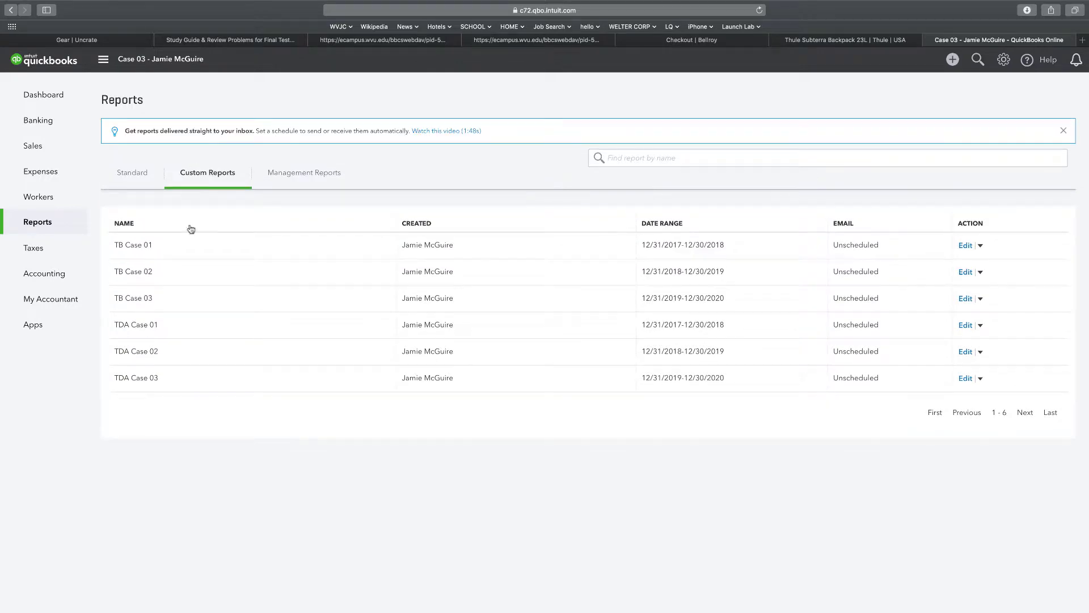
pyautogui.click(147, 380)
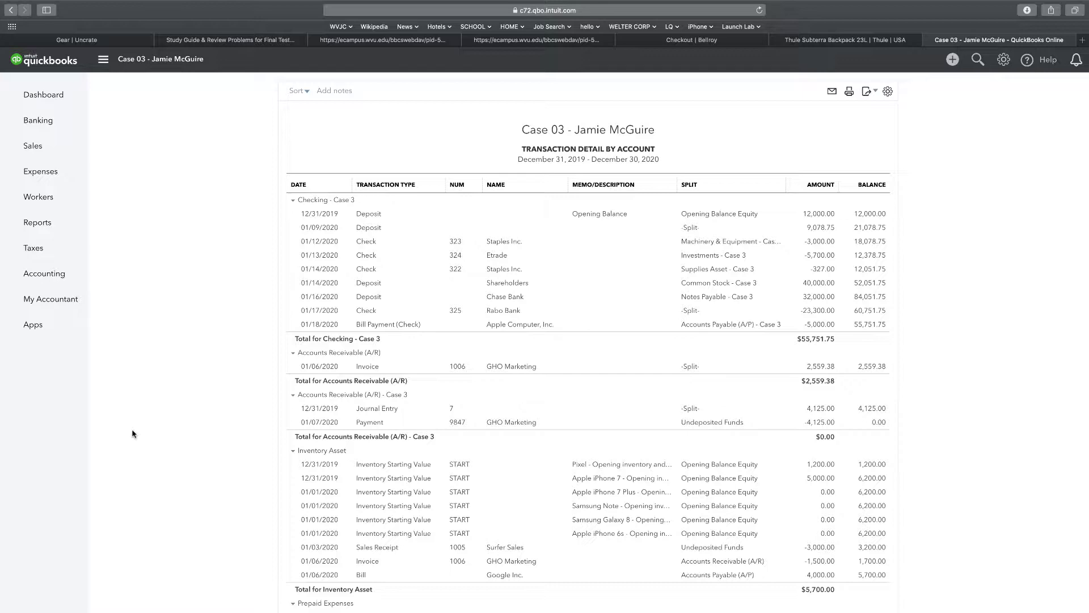
# Scroll through the Case 03 Transaction Detail by Account report to review its accounts.
pyautogui.scroll(-5, 352, 507)
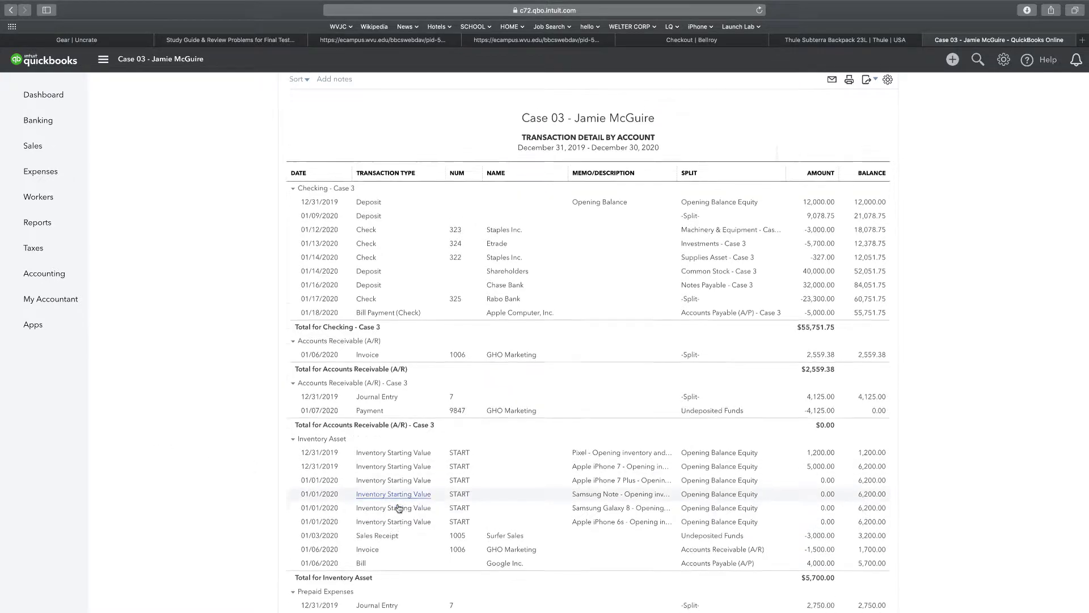
pyautogui.scroll(5, 399, 507)
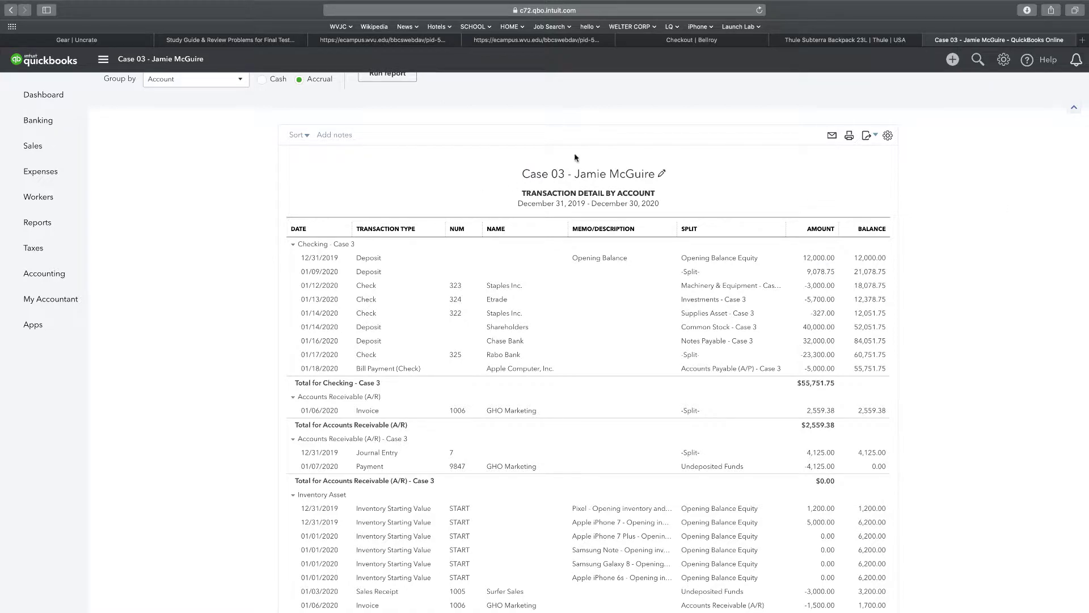
# In Account and Settings, rename the company to 'Case 01' followed by the owner's name.
pyautogui.click(50, 94)
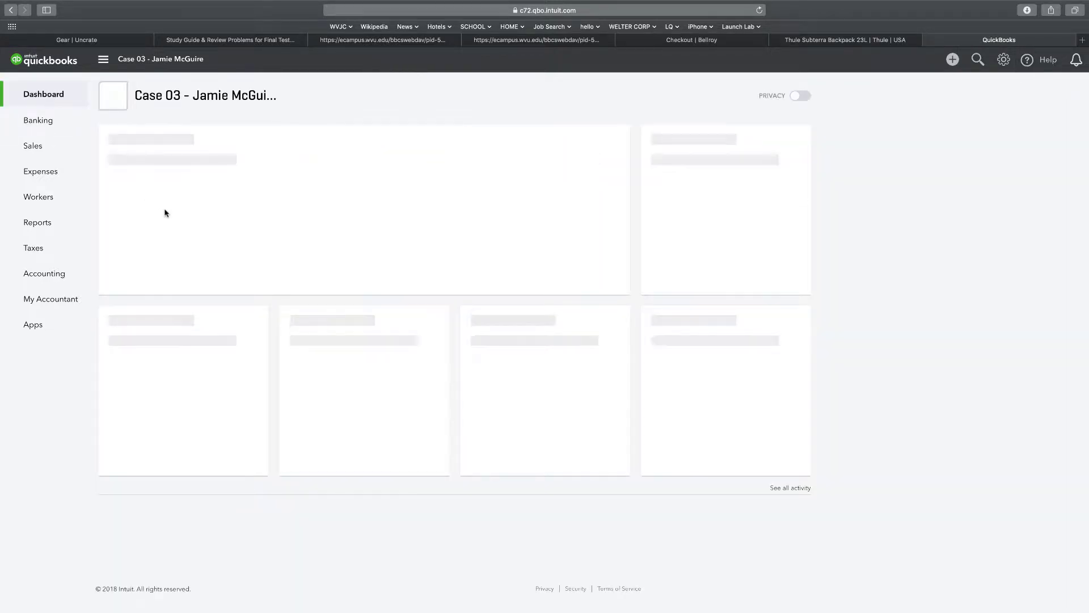
pyautogui.click(165, 97)
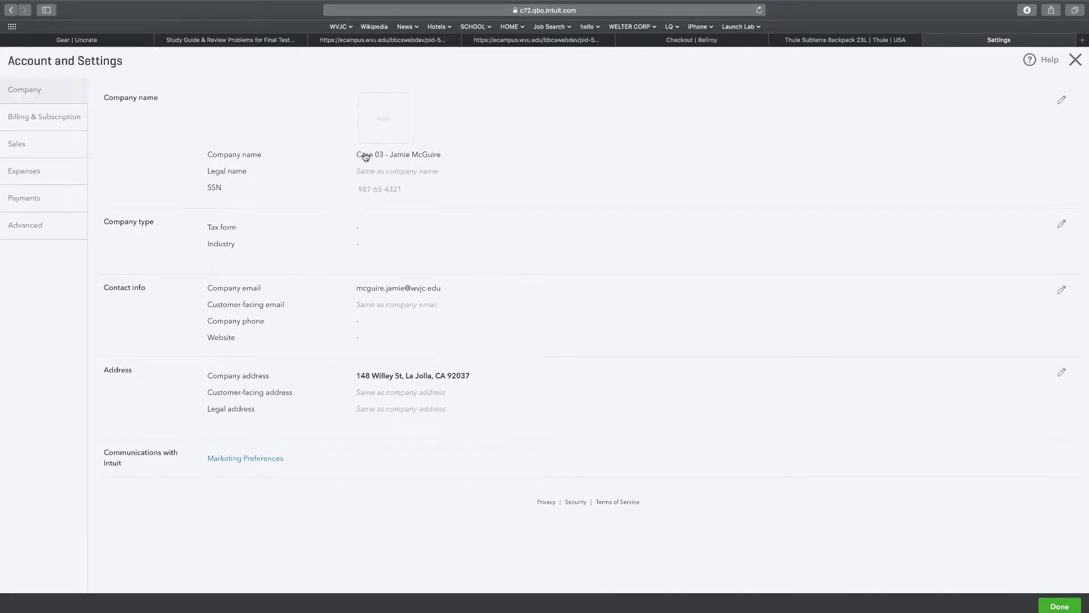
pyautogui.click(385, 158)
pyautogui.click(379, 162)
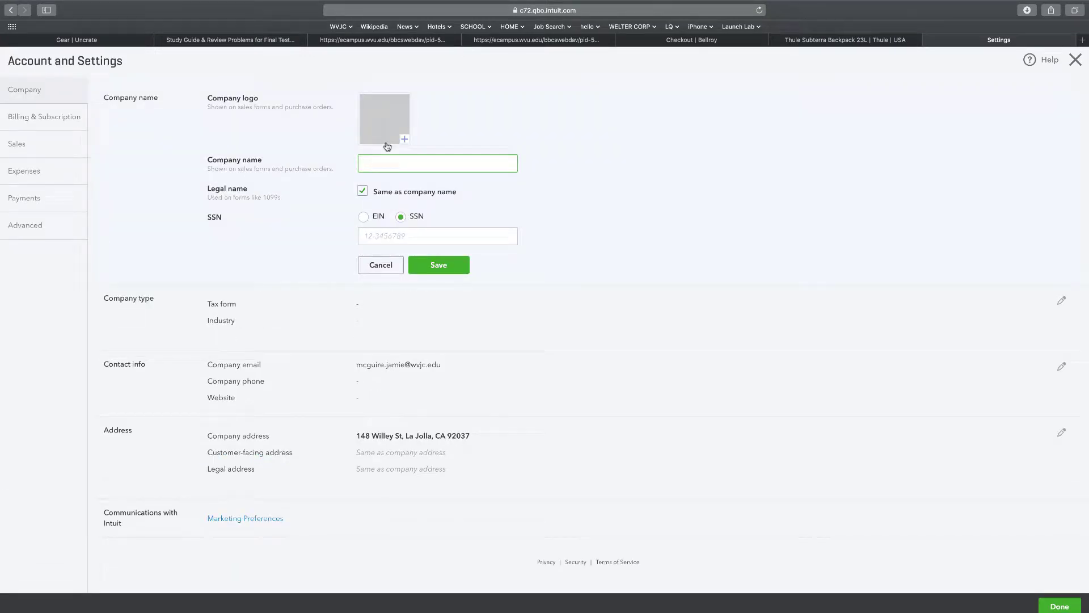
pyautogui.write('Case  01 Ja')
pyautogui.press('BackSpace')
pyautogui.press('BackSpace')
pyautogui.press('BackSpace')
pyautogui.click(434, 260)
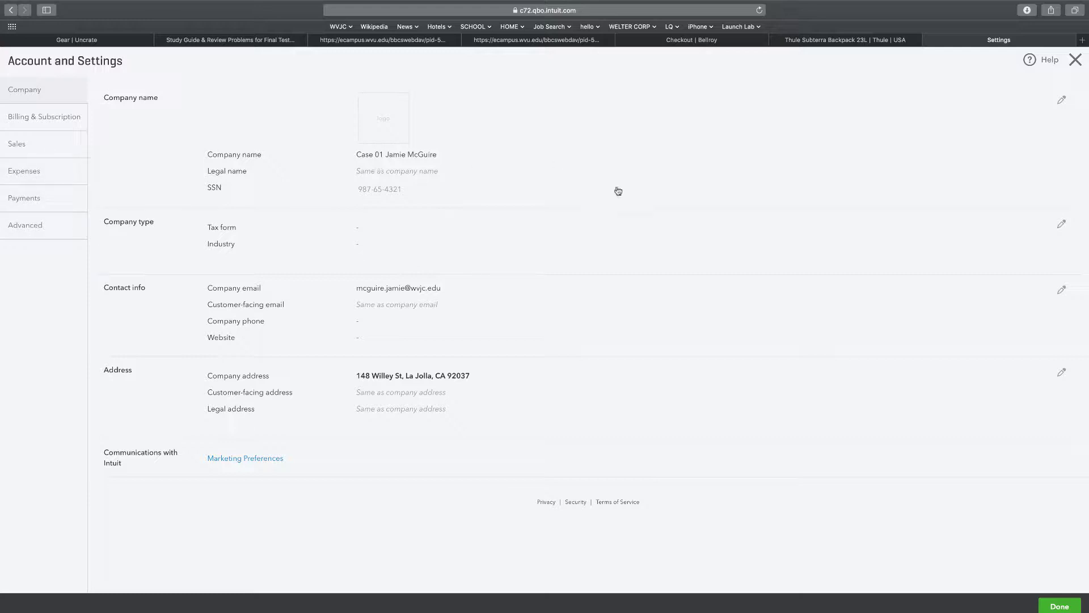
pyautogui.click(1075, 63)
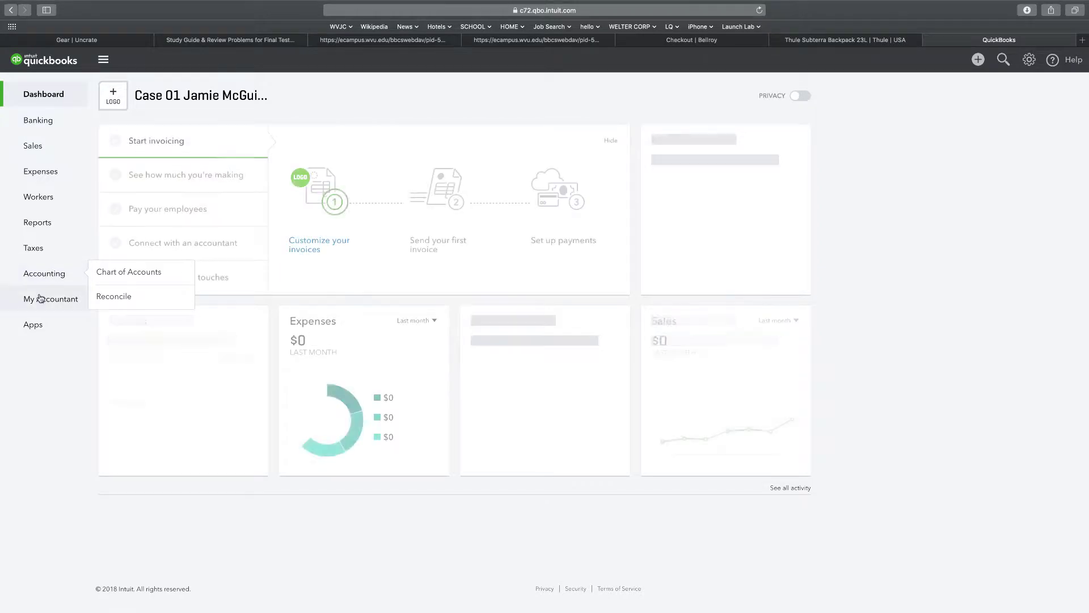
# Add a Chart of Accounts entry of type Expenses with detail type Payroll Expenses.
pyautogui.click(49, 274)
pyautogui.click(110, 277)
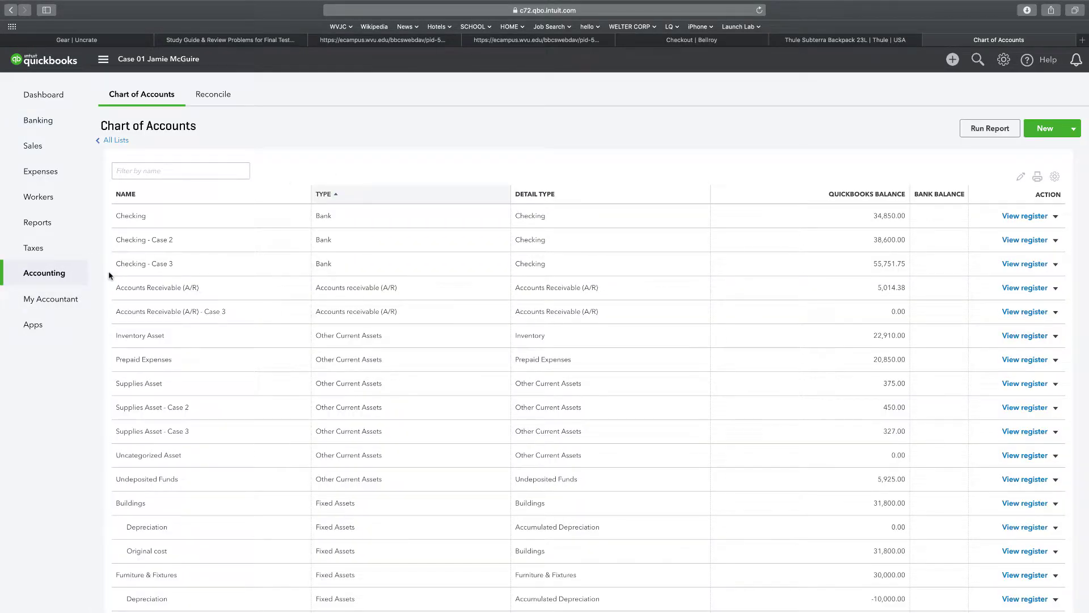
pyautogui.click(1035, 131)
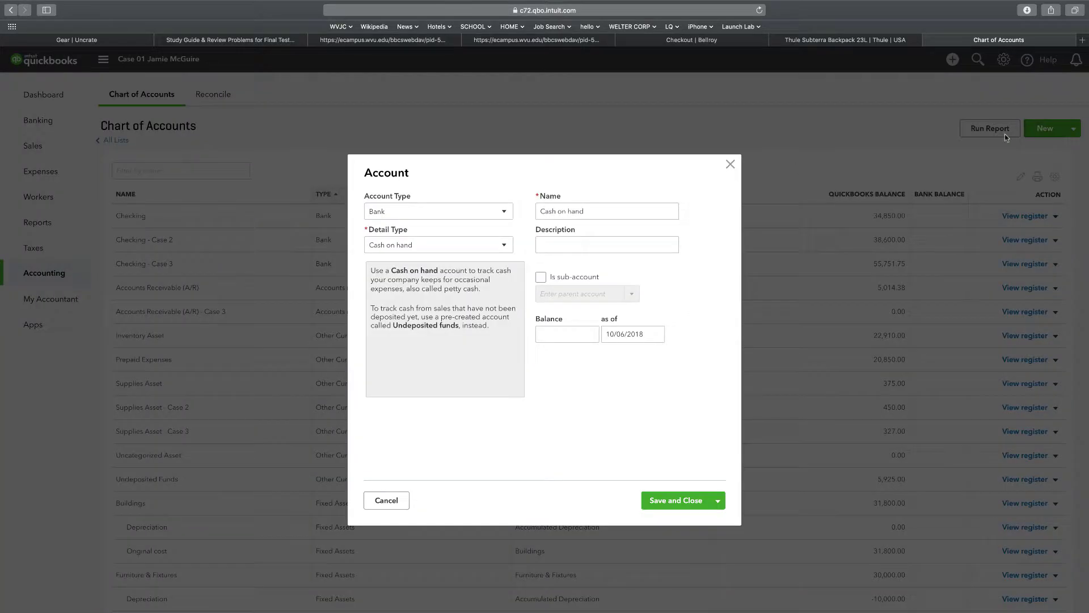
pyautogui.click(480, 215)
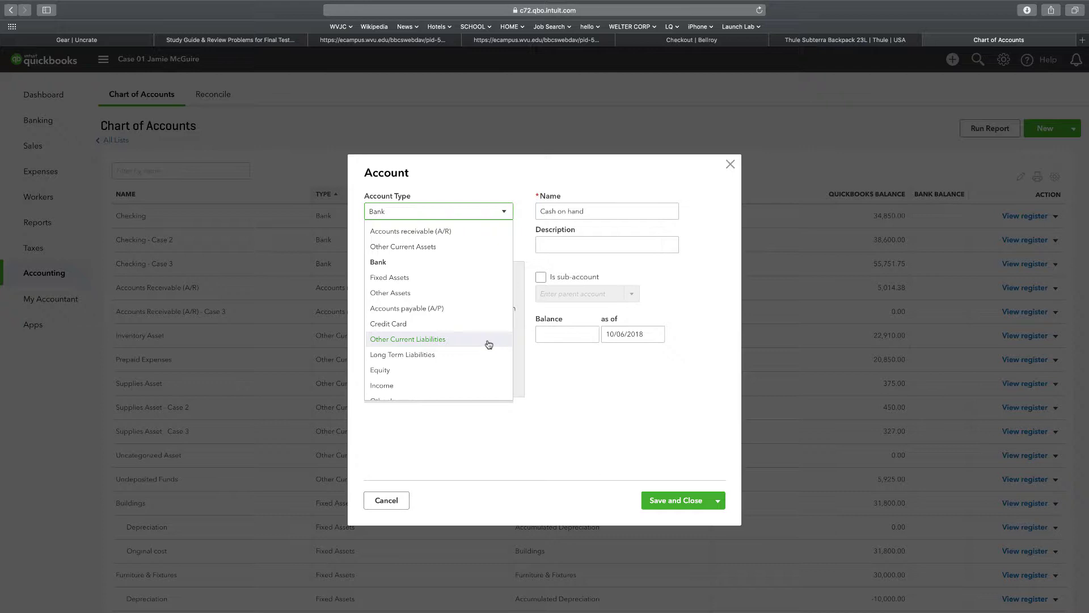
pyautogui.scroll(-3, 489, 345)
pyautogui.click(406, 376)
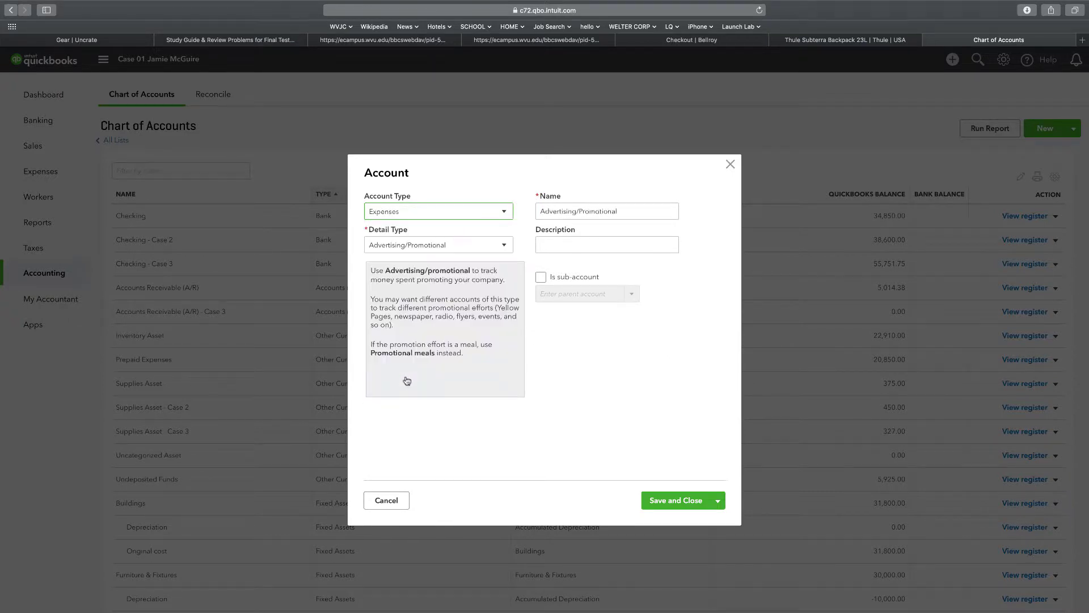
pyautogui.click(498, 247)
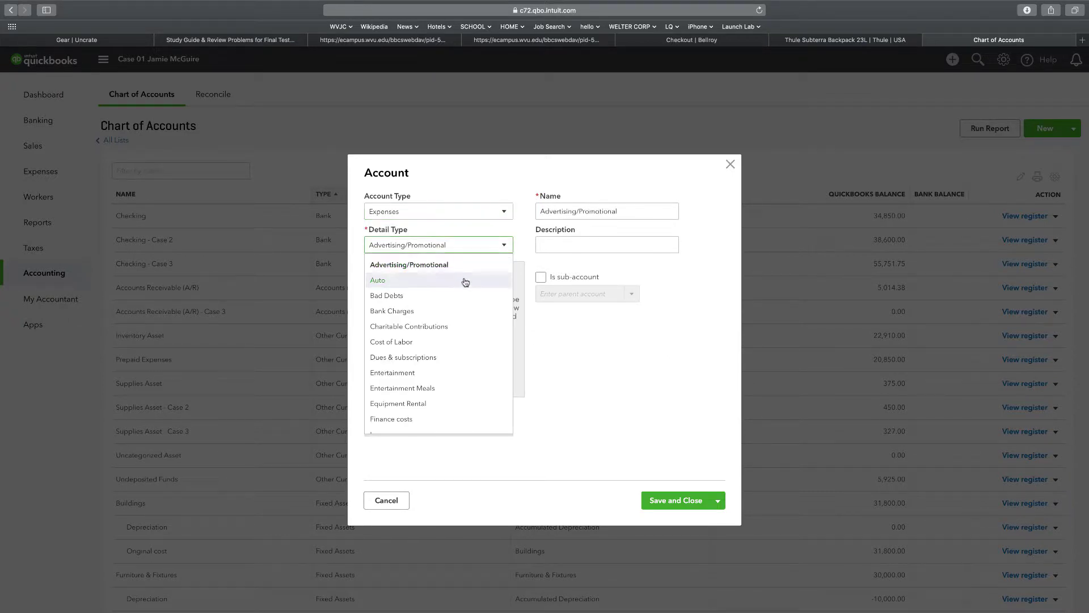
pyautogui.scroll(-8, 460, 283)
pyautogui.scroll(-3, 459, 288)
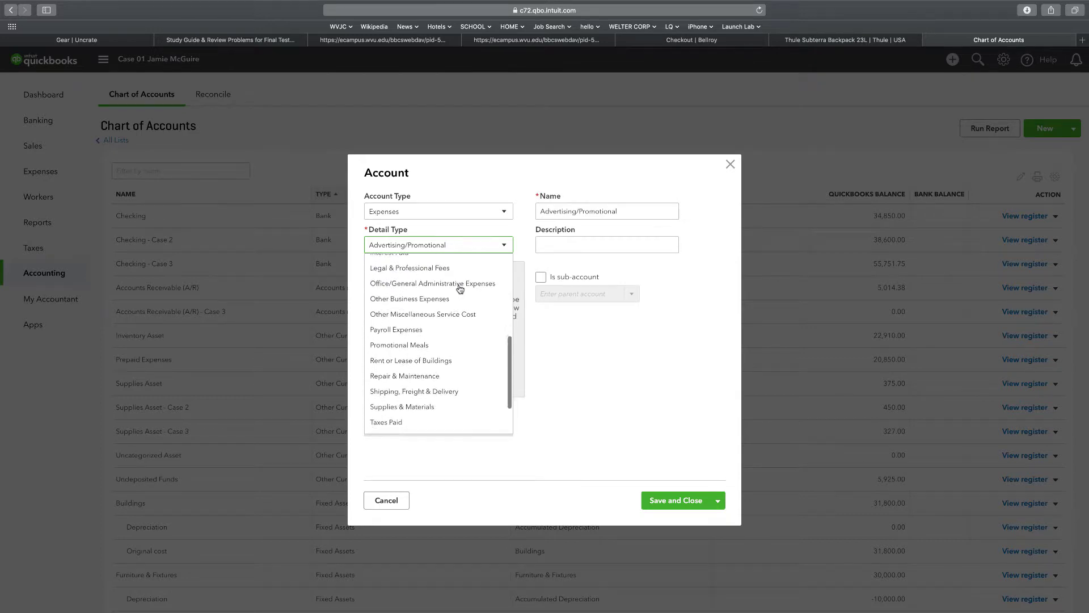
pyautogui.click(412, 316)
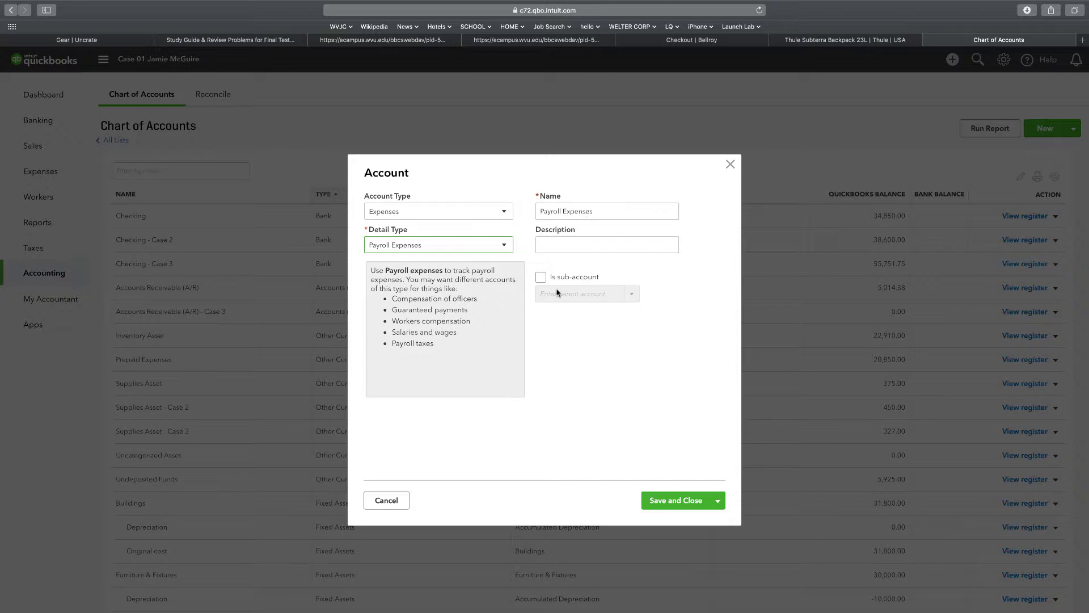
pyautogui.click(664, 504)
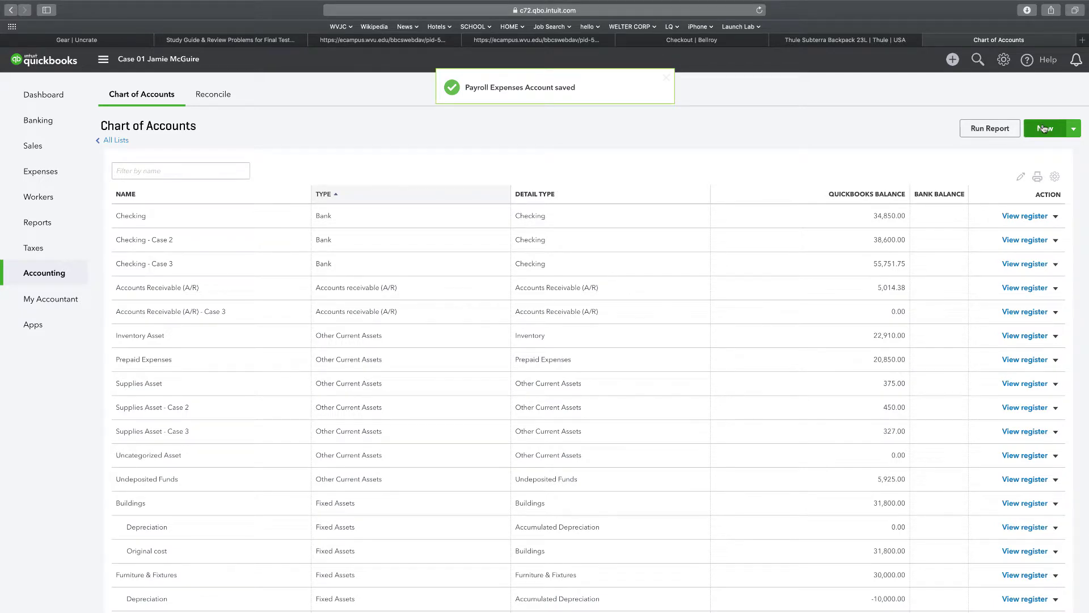
# Add an Other Current Liabilities account with detail type Payroll Tax Payable.
pyautogui.click(1044, 128)
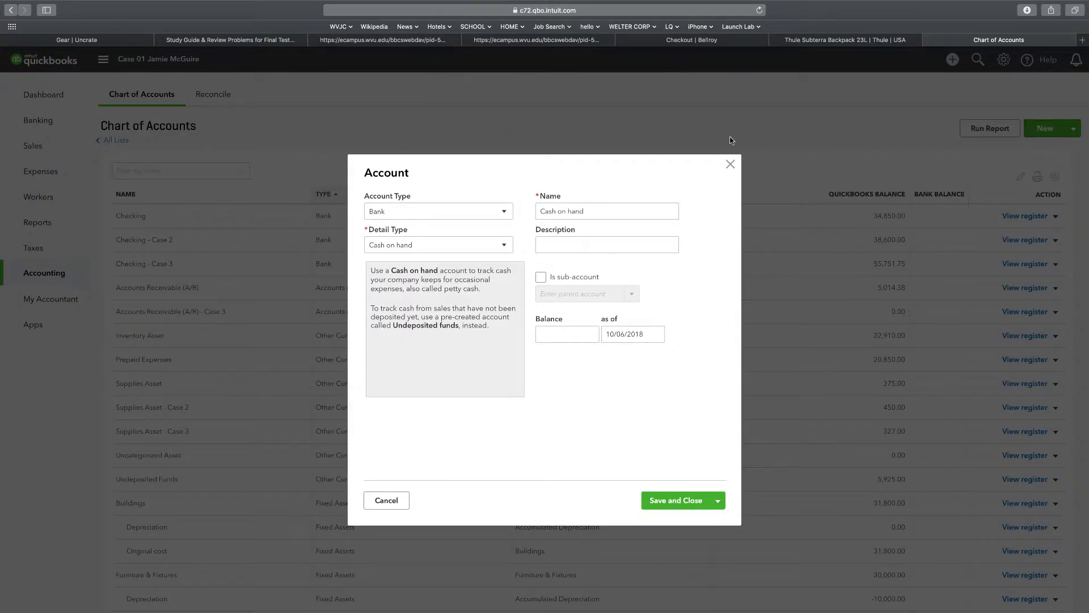
pyautogui.click(504, 213)
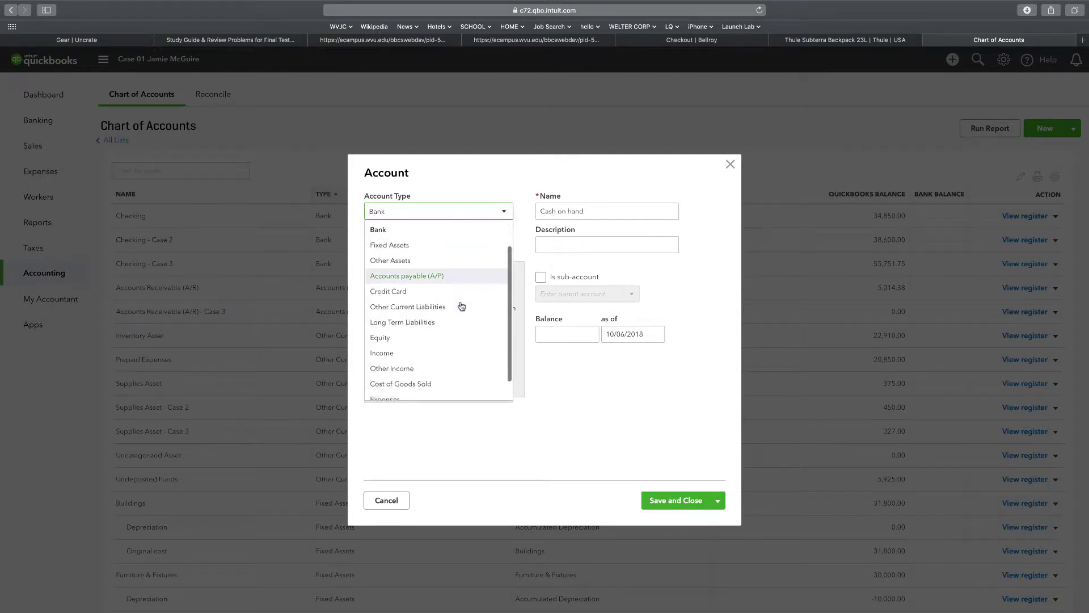
pyautogui.scroll(-1, 448, 301)
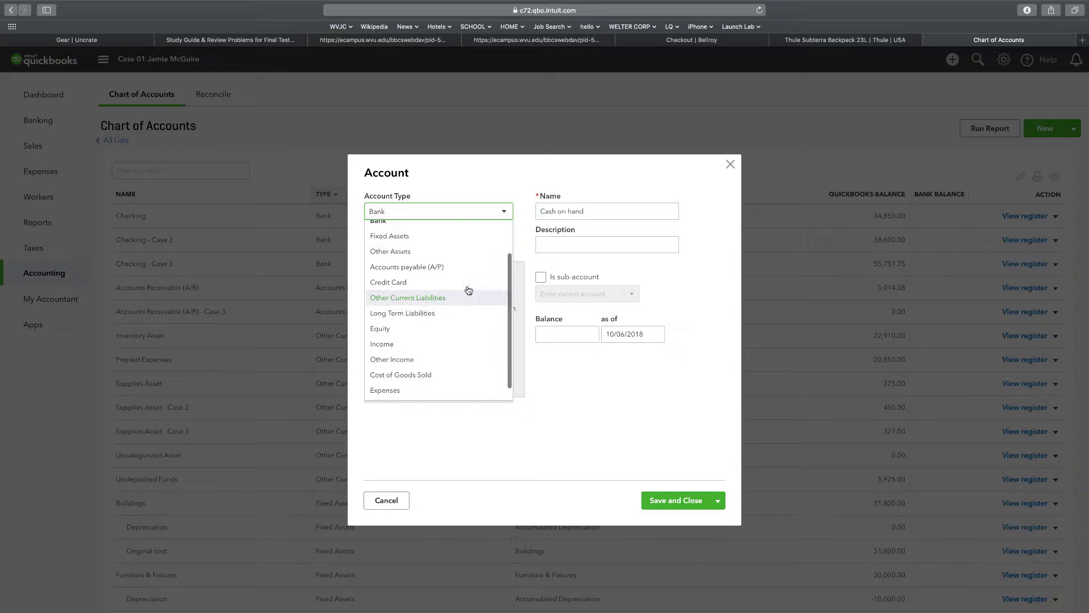
pyautogui.scroll(2, 467, 288)
pyautogui.scroll(-1, 468, 291)
pyautogui.scroll(-1, 468, 290)
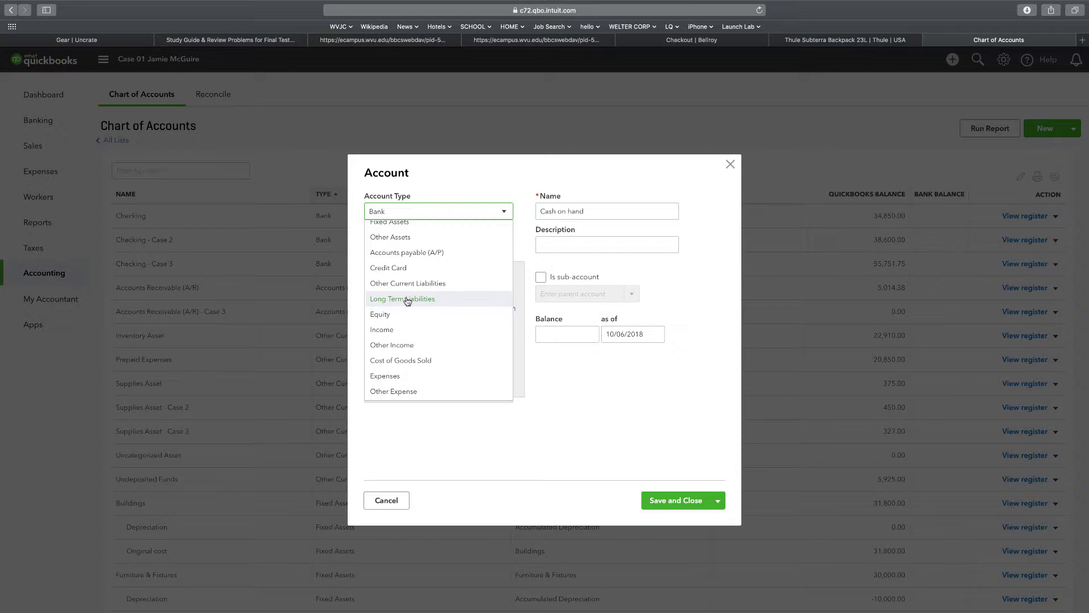
pyautogui.click(418, 284)
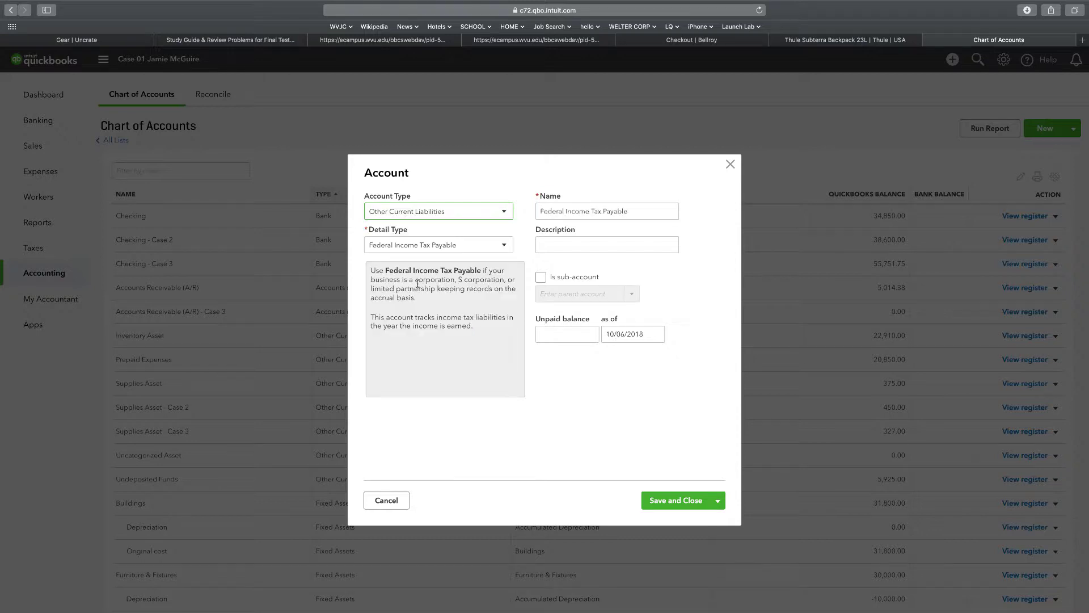
pyautogui.click(510, 246)
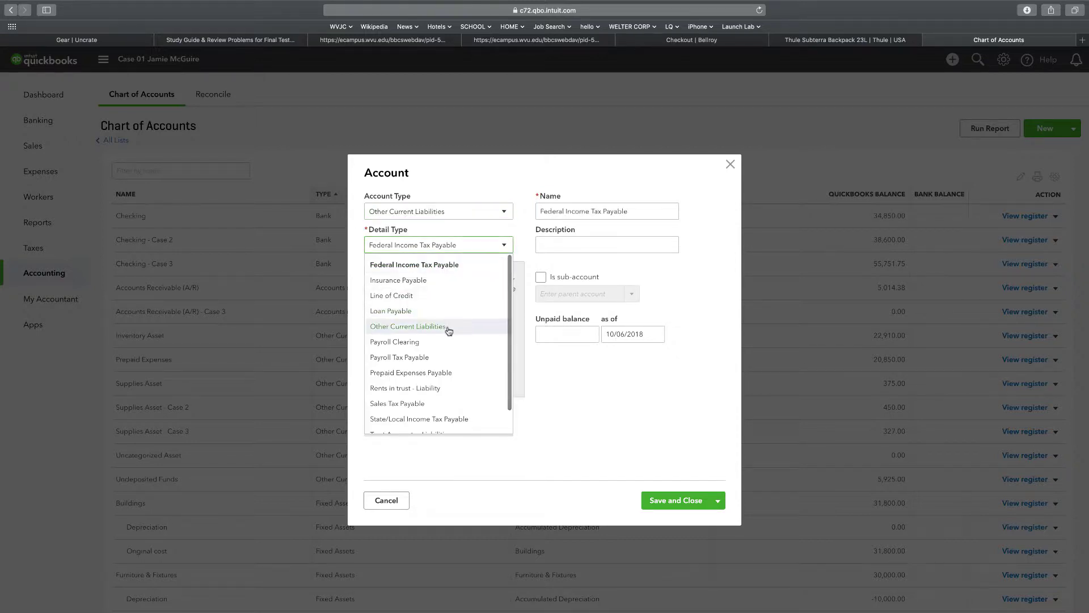
pyautogui.scroll(-1, 450, 329)
pyautogui.click(403, 333)
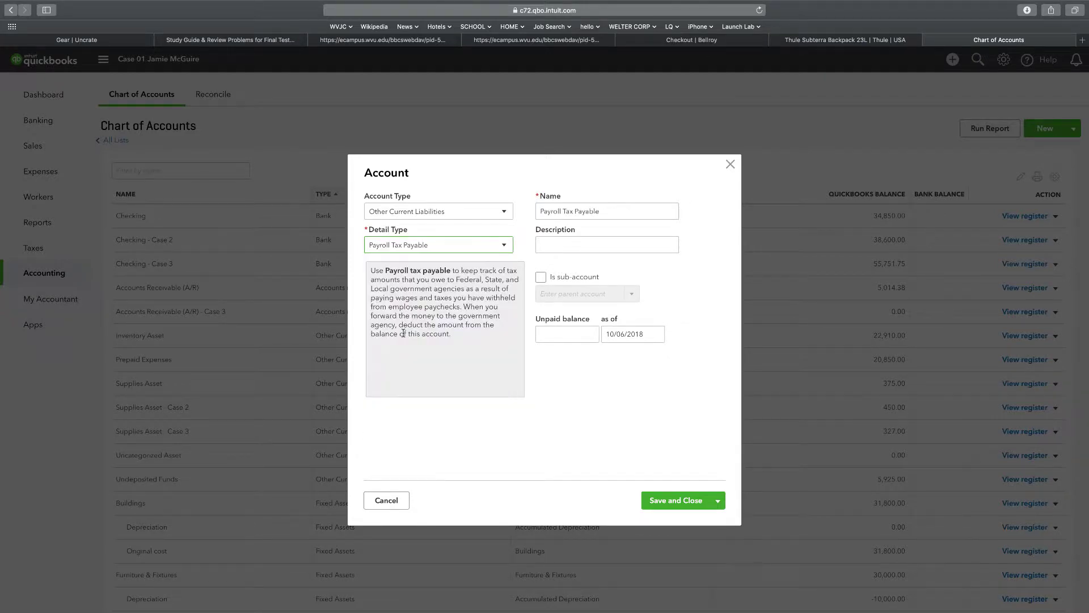
pyautogui.click(687, 500)
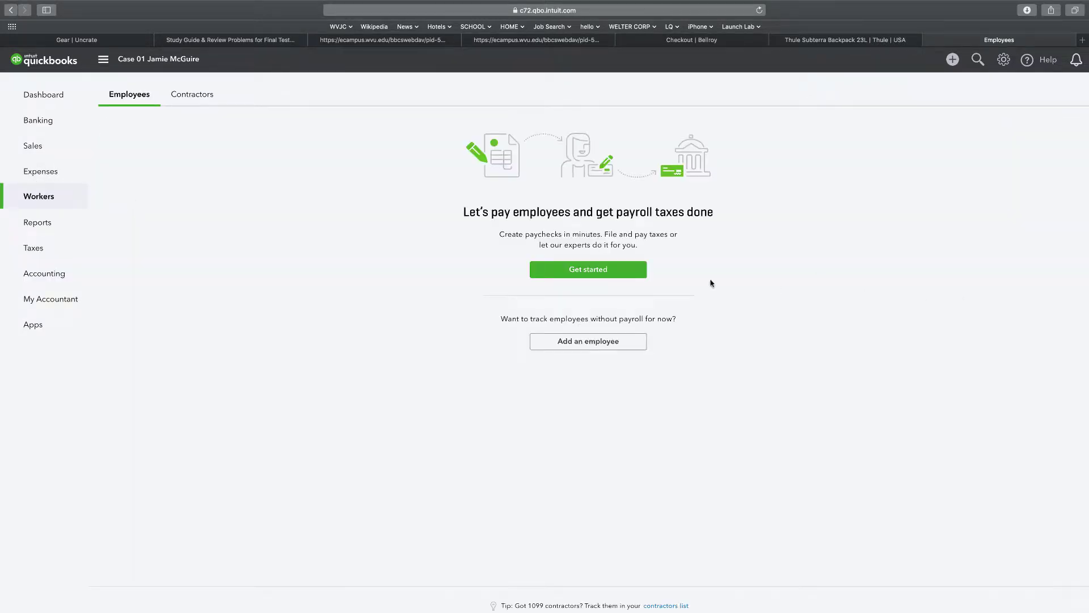
# Add a new employee, choosing 'Not right now' for payroll setup.
pyautogui.click(565, 343)
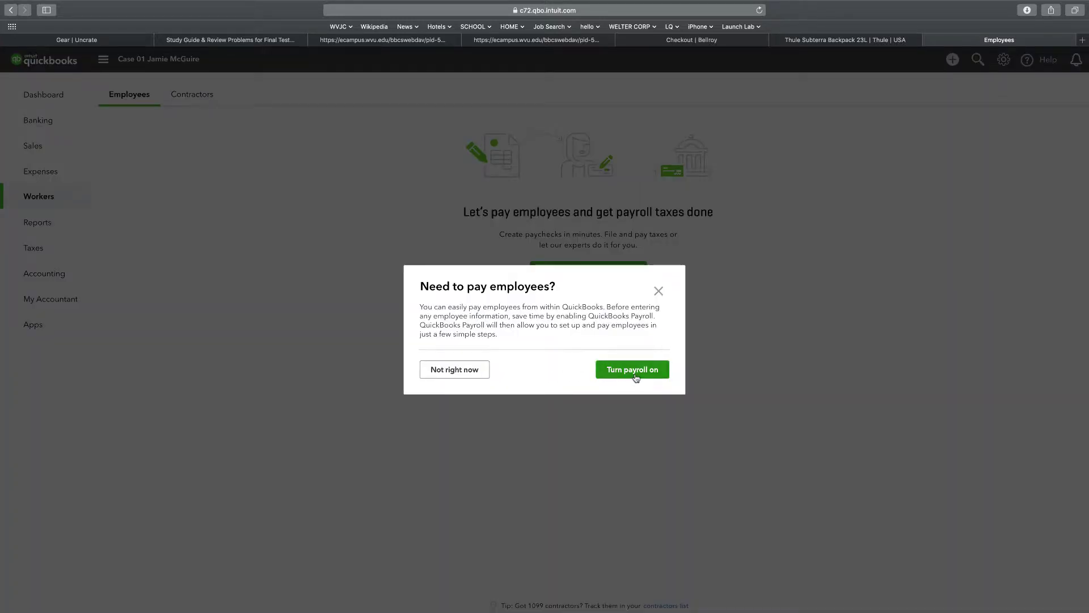
pyautogui.click(442, 370)
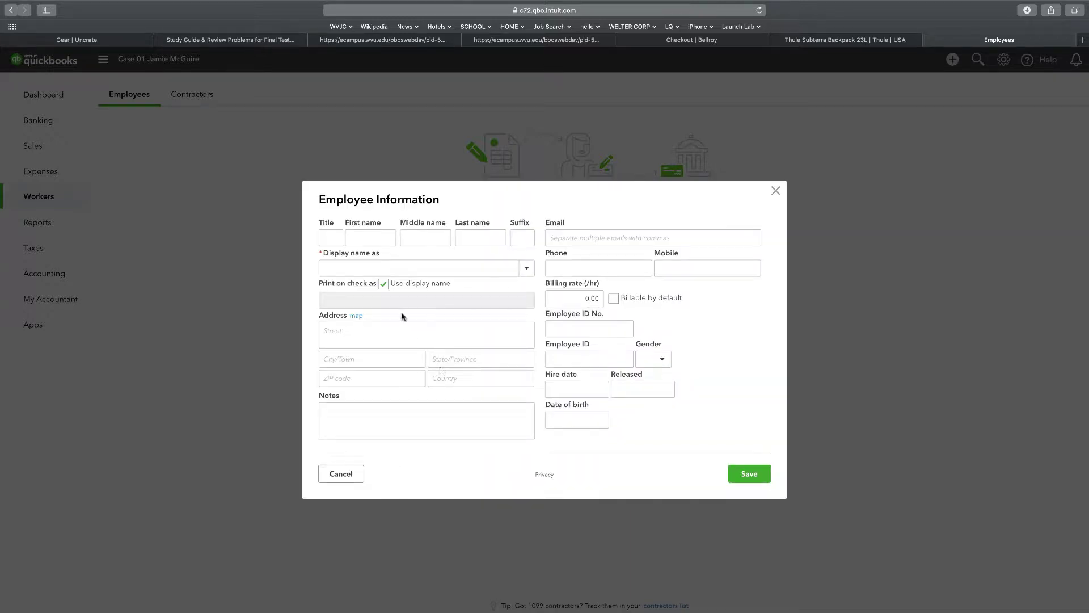
# Enter the first employee's first and last name in the new employee form.
pyautogui.click(361, 235)
pyautogui.write('Ben')
pyautogui.press('Tab')
pyautogui.press('Tab')
pyautogui.write('Franklin')
pyautogui.press('Tab')
pyautogui.press('Tab')
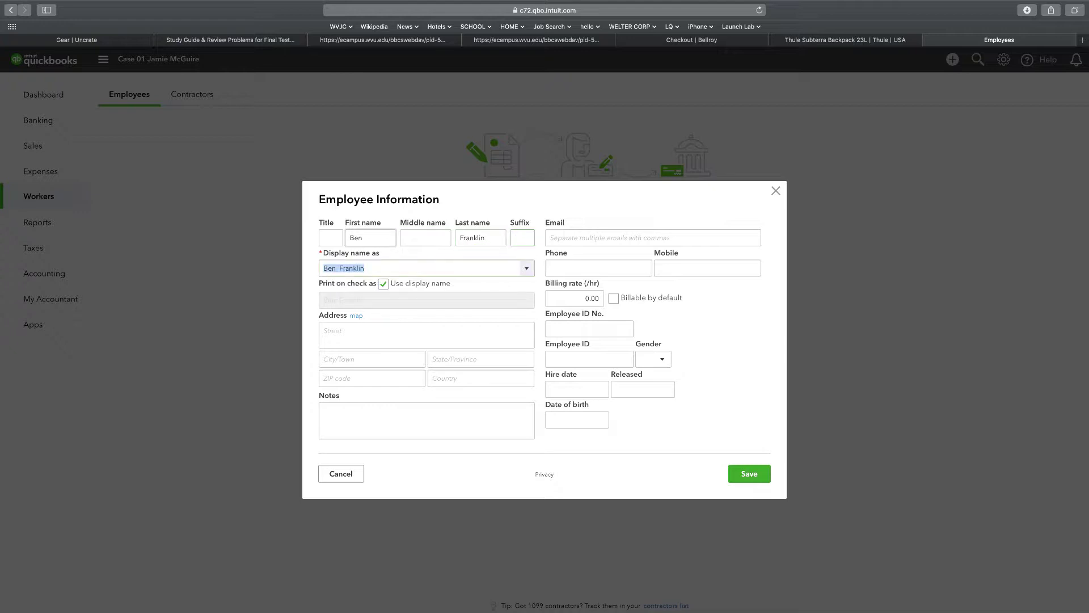
pyautogui.press('Tab')
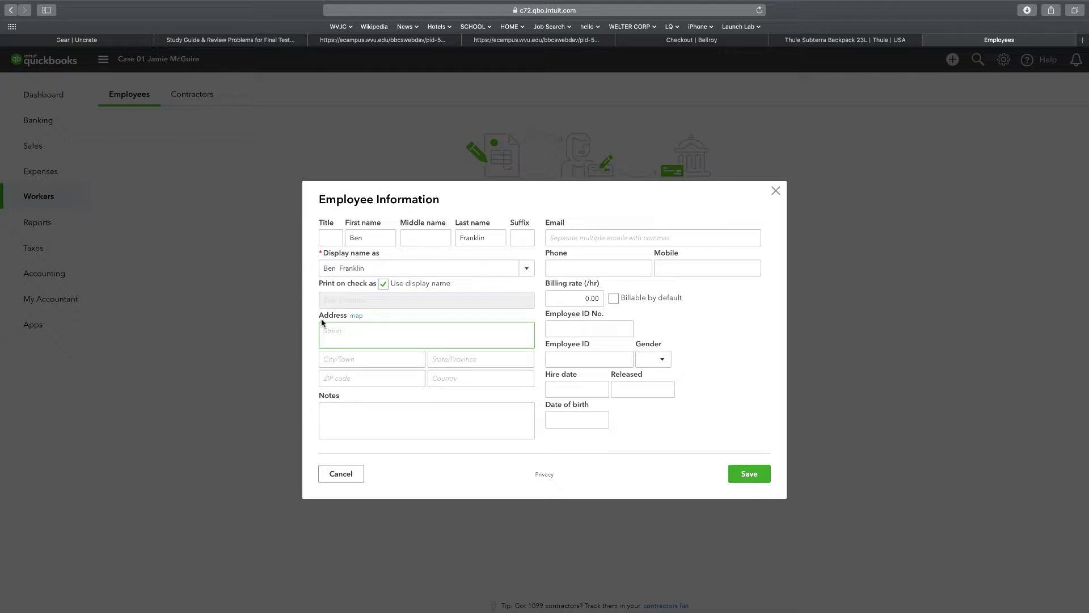
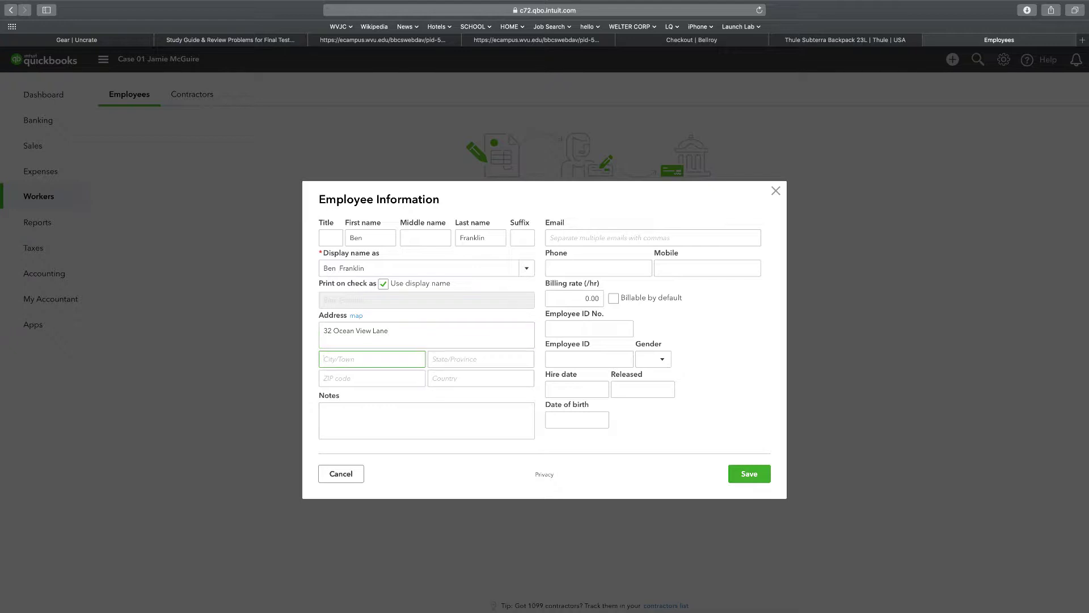
# Fill in the employee's street address, city, state CA and ZIP 92037.
pyautogui.write('la')
pyautogui.write('Jolla')
pyautogui.click(481, 358)
pyautogui.write('CA')
pyautogui.press('Tab')
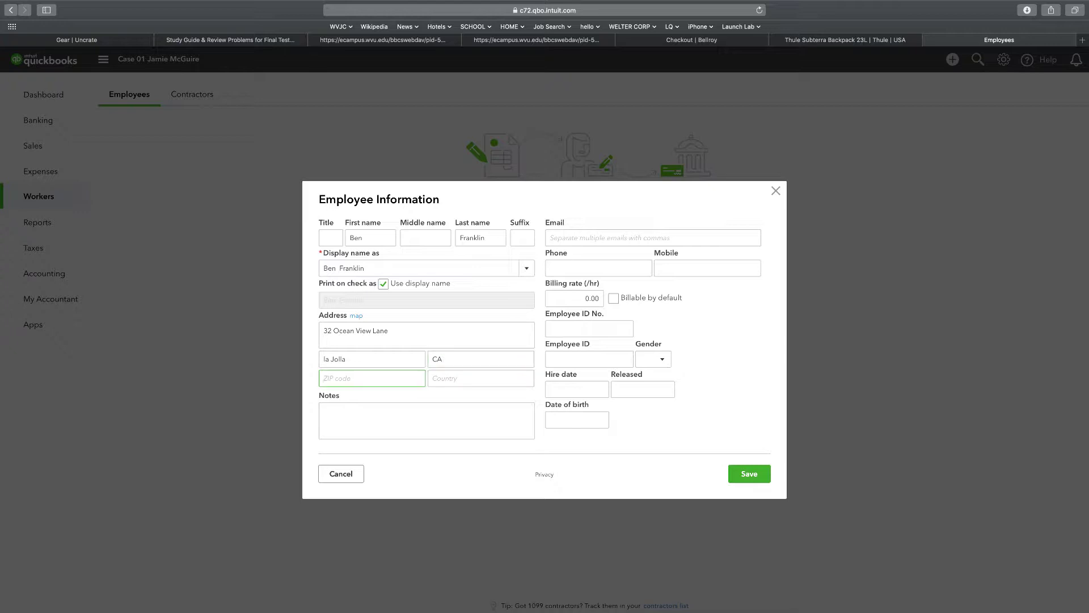
pyautogui.write('92037')
pyautogui.press('Tab')
pyautogui.press('Tab')
pyautogui.press('Tab')
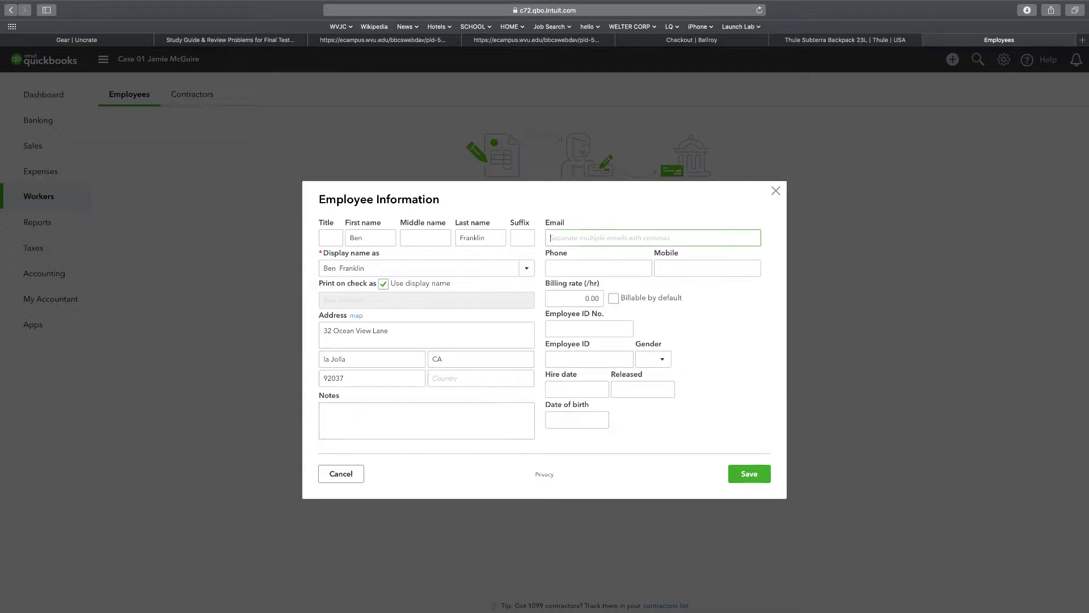
pyautogui.press('Tab')
pyautogui.press('Tab')
pyautogui.press('Tab')
pyautogui.press('Tab')
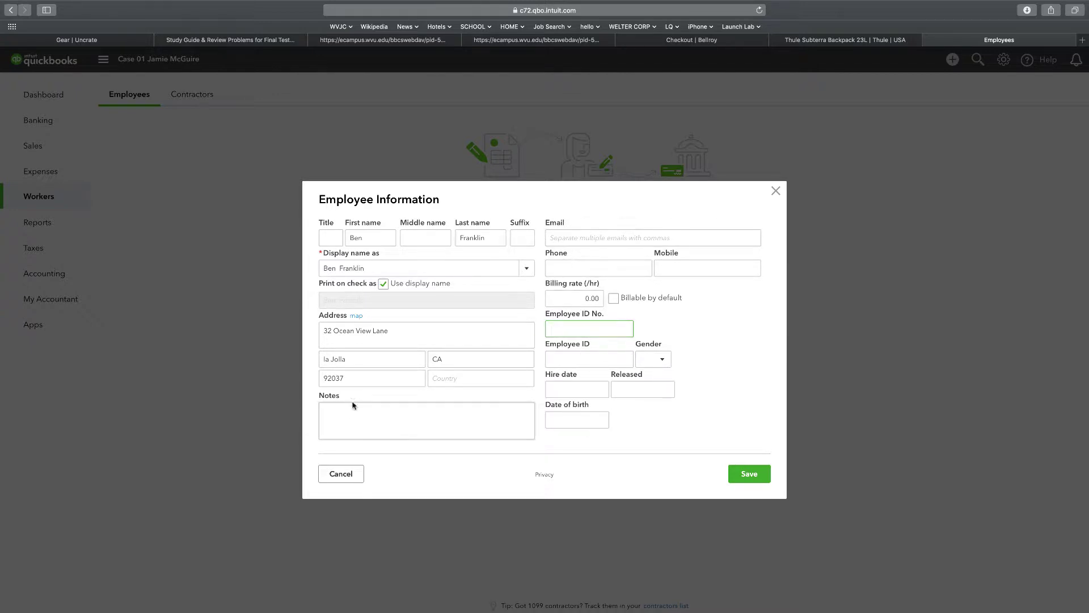
# Capitalise the city's first letter to an L and save the employee record.
pyautogui.tripleClick(325, 357)
pyautogui.click(325, 358)
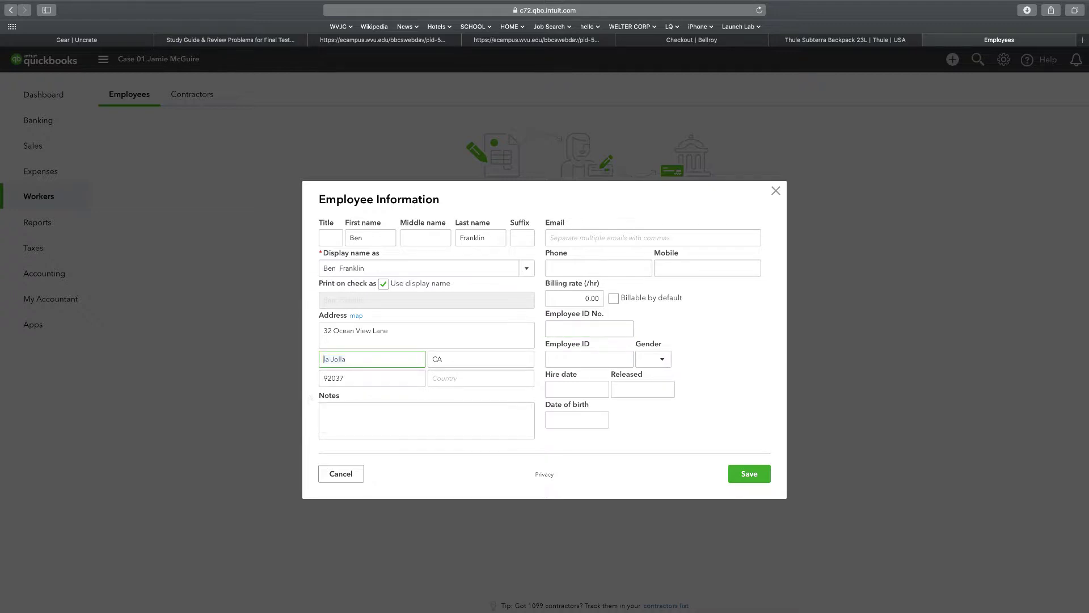
pyautogui.press('Delete')
pyautogui.write('L')
pyautogui.press('BackSpace')
pyautogui.write('L')
pyautogui.click(755, 478)
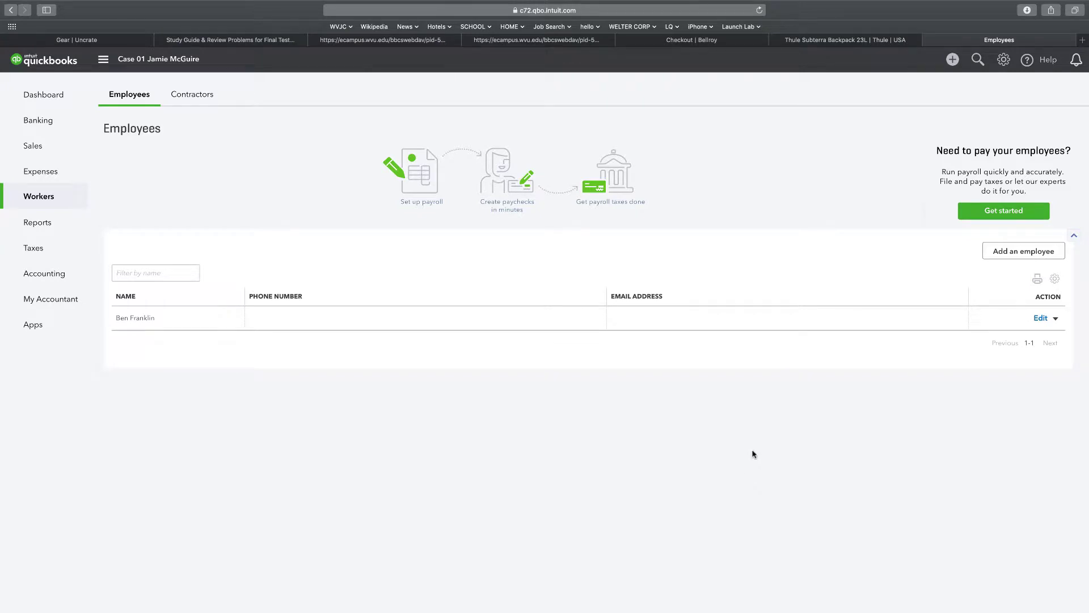
# Add another employee, skip the payroll prompt, and enter the employee's first and last name.
pyautogui.click(1003, 260)
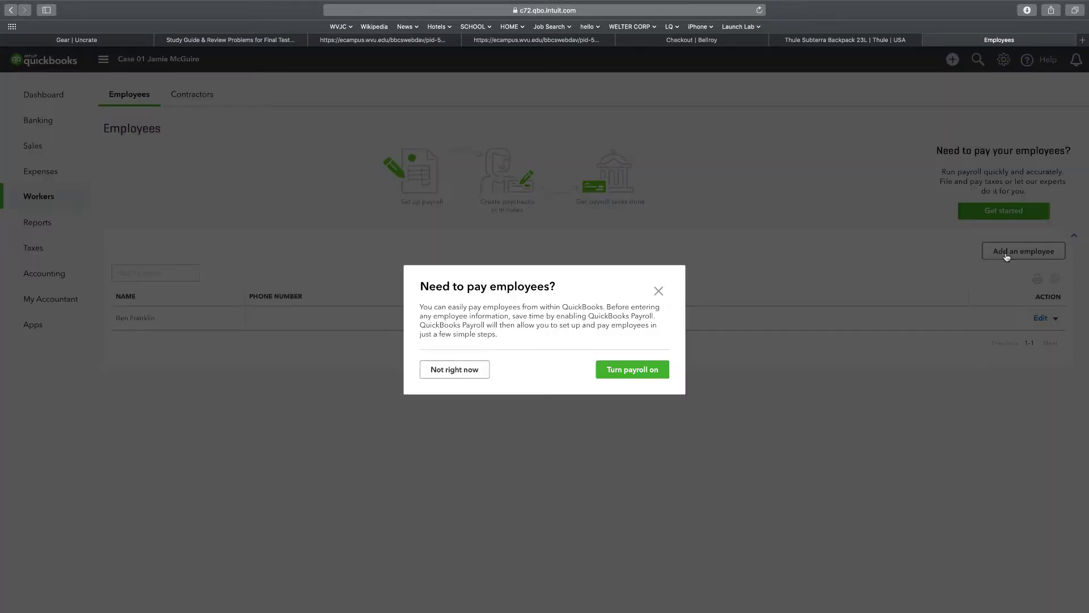
pyautogui.click(452, 372)
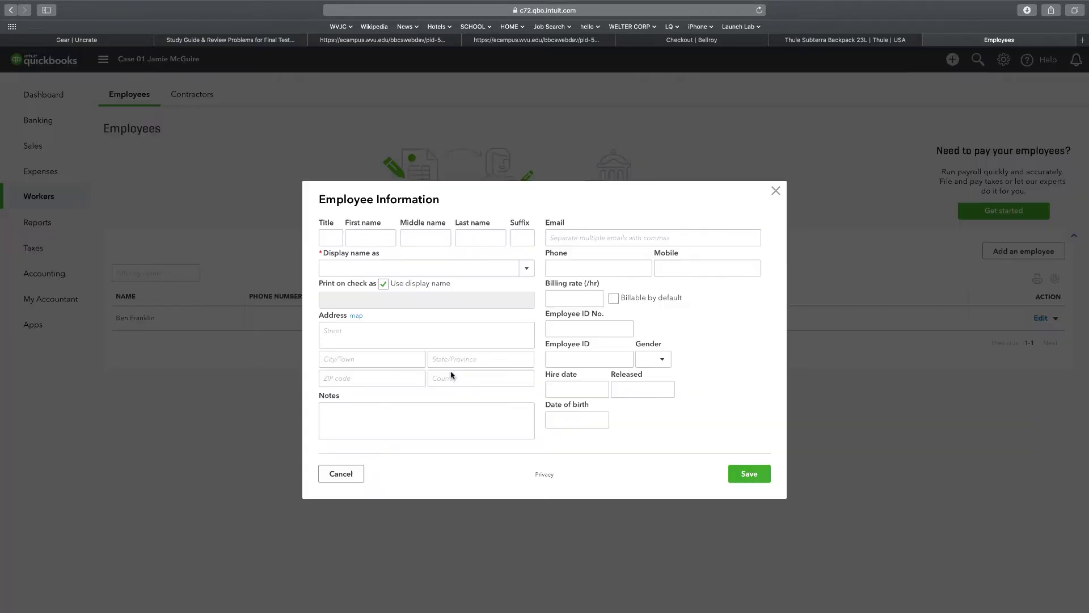
pyautogui.click(370, 243)
pyautogui.write('Betsy')
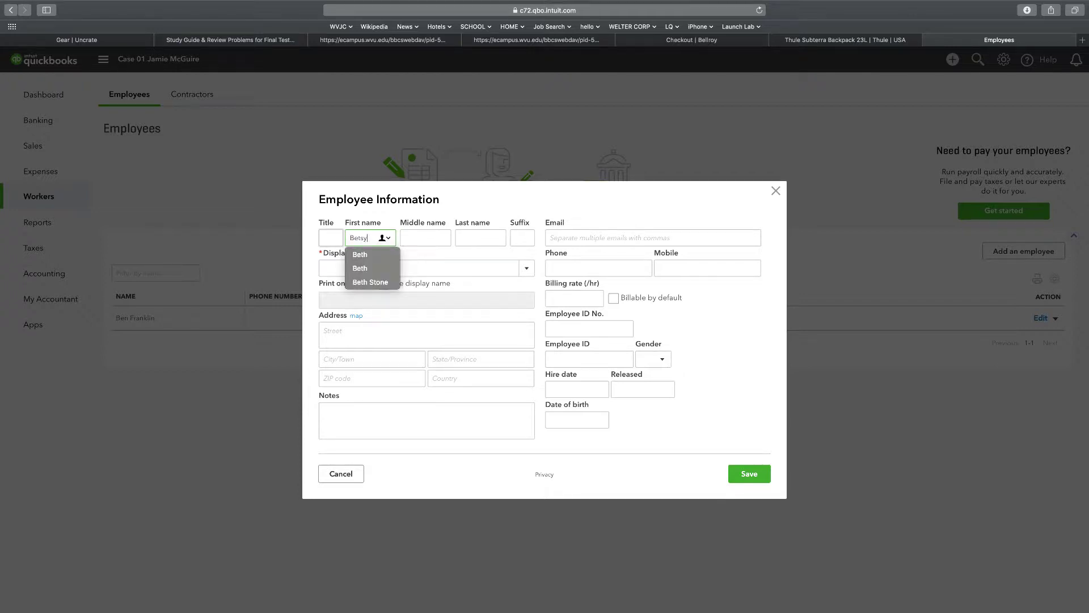
pyautogui.press('Escape')
pyautogui.press('Tab')
pyautogui.press('Tab')
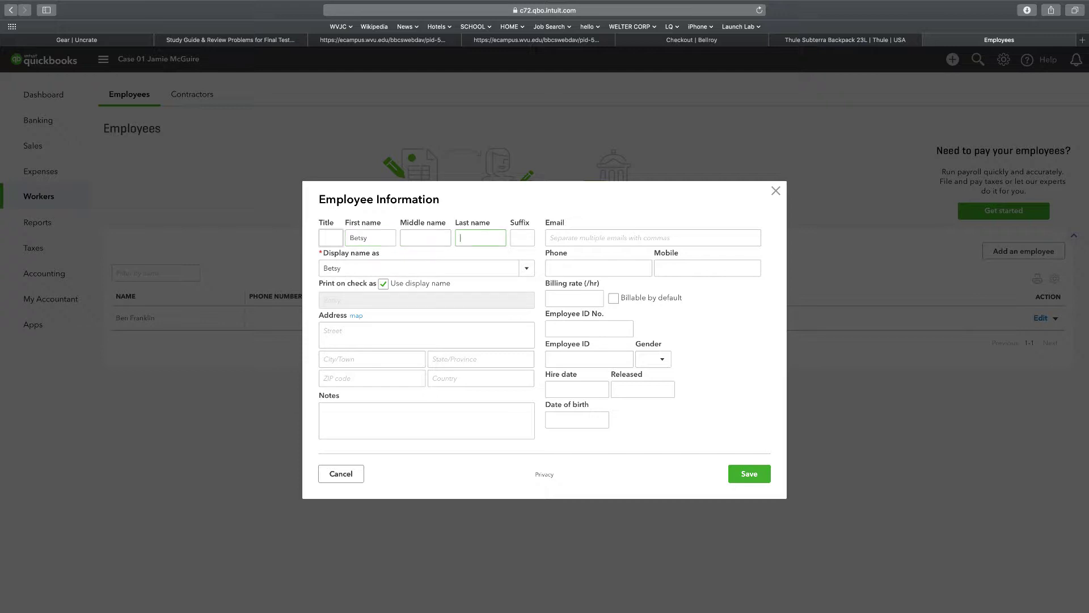
pyautogui.write('Ross')
pyautogui.press('Tab')
# Enter the second employee's street address, city La Jolla, state CA, ZIP 92037, and save.
pyautogui.click(341, 330)
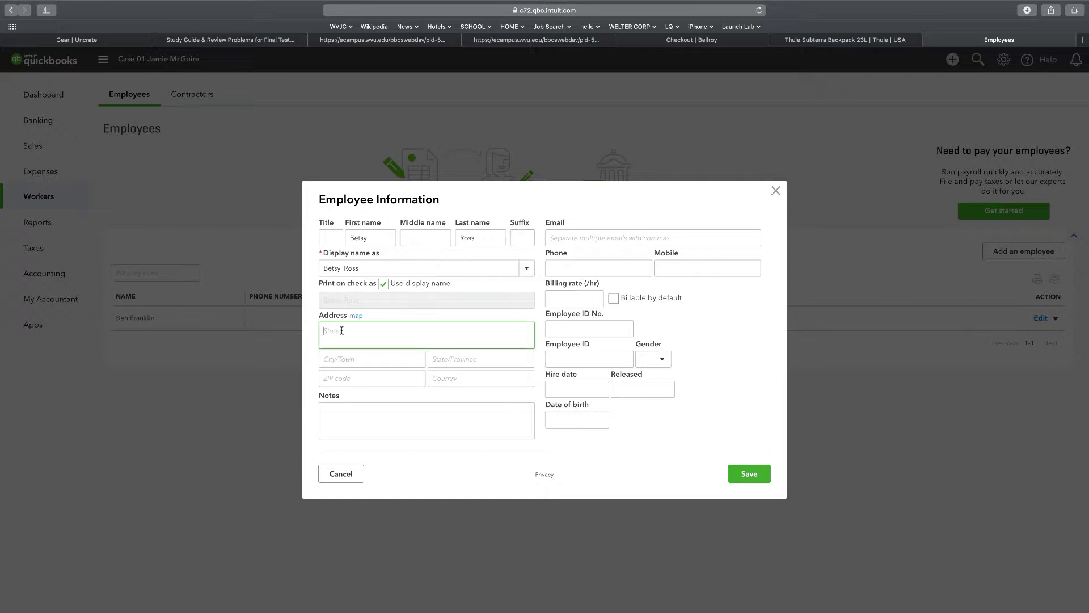
pyautogui.press('Tab')
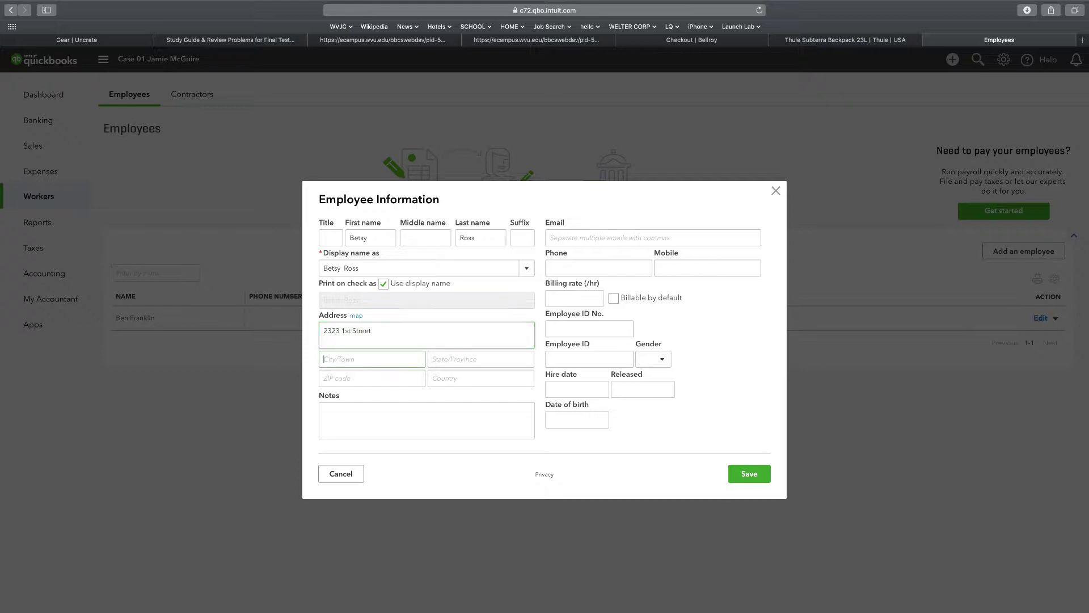
pyautogui.write('La')
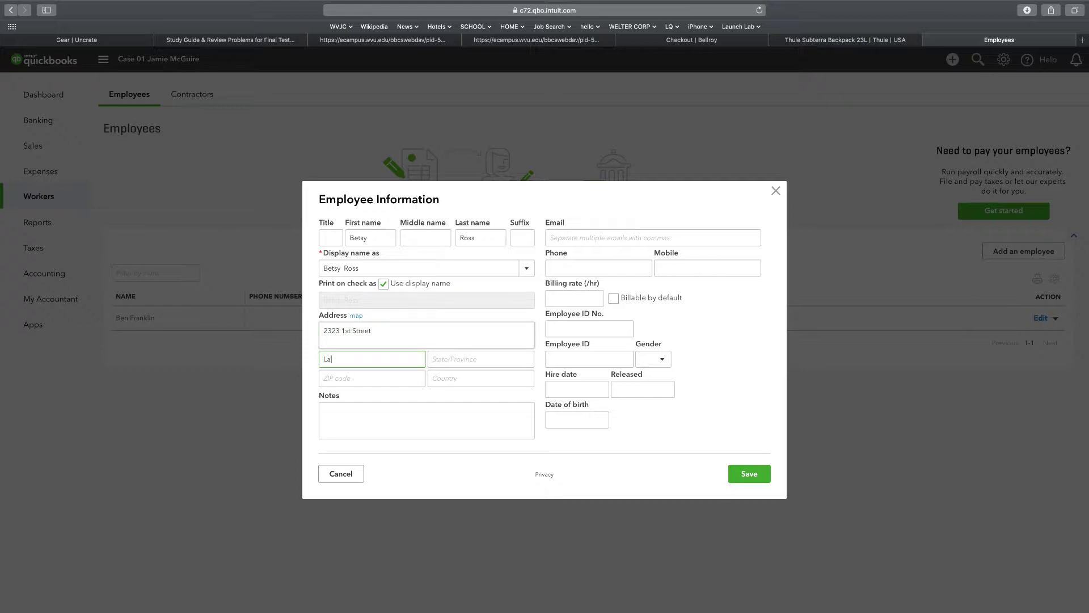
pyautogui.write(' Jolla')
pyautogui.press('Tab')
pyautogui.write('CA')
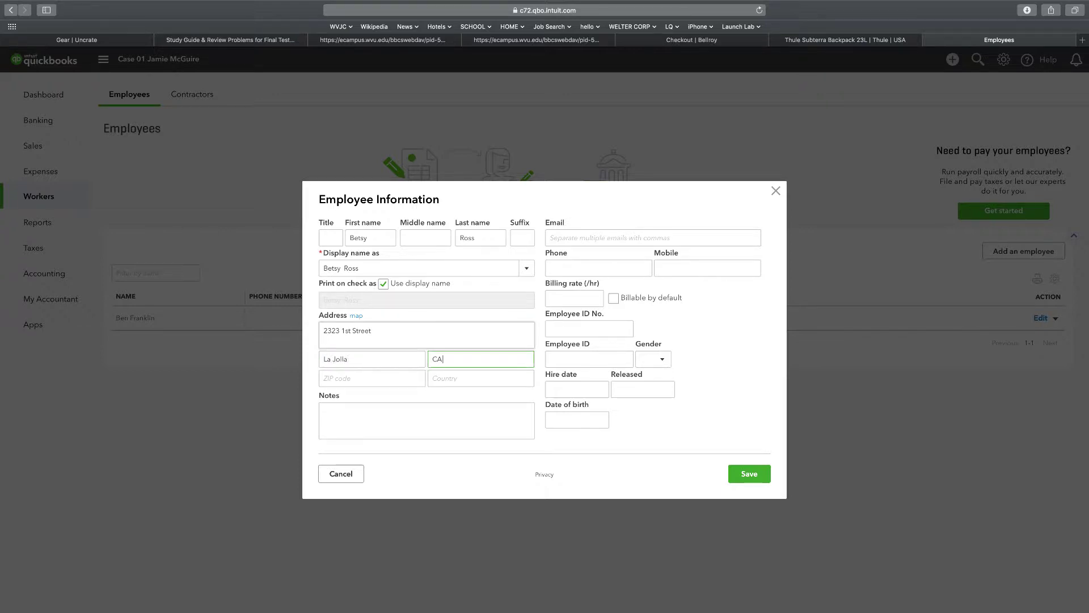
pyautogui.press('Tab')
pyautogui.write('92037')
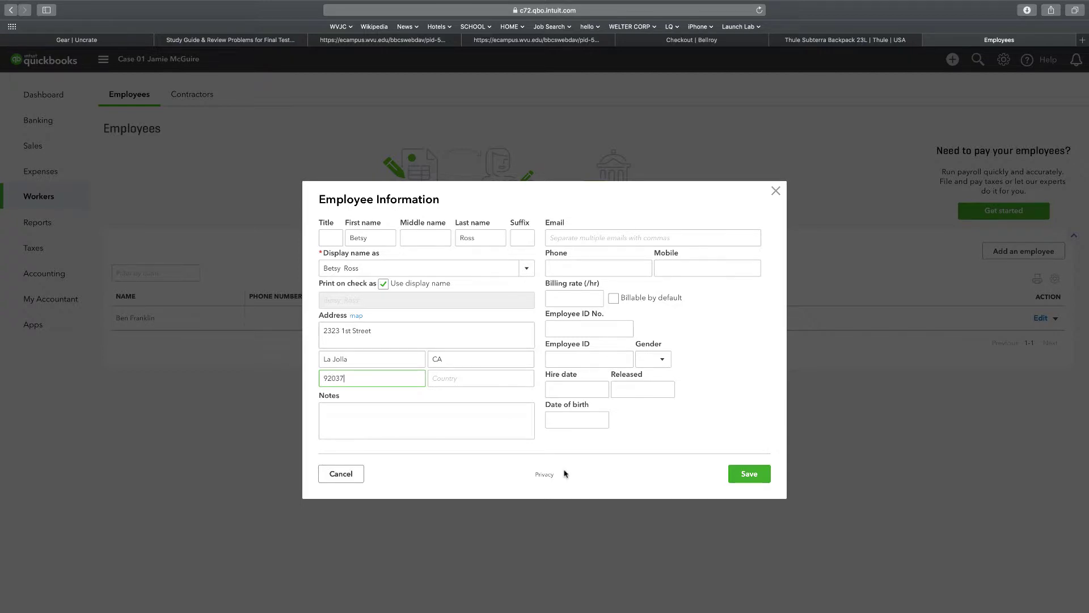
pyautogui.click(738, 474)
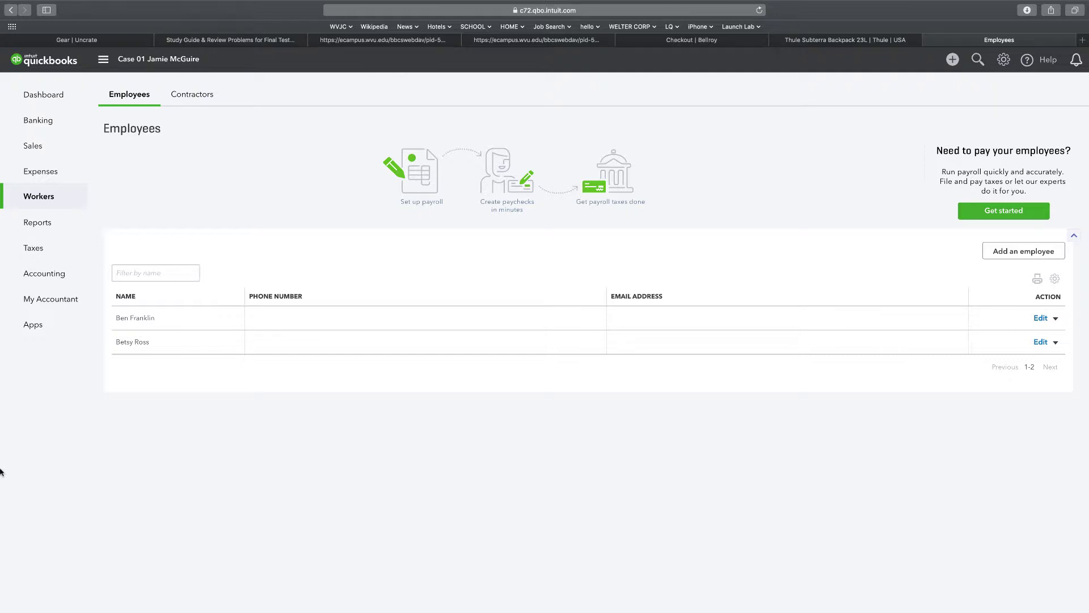
# Confirm the Employees list now shows both saved employees.
pyautogui.moveTo(74, 139)
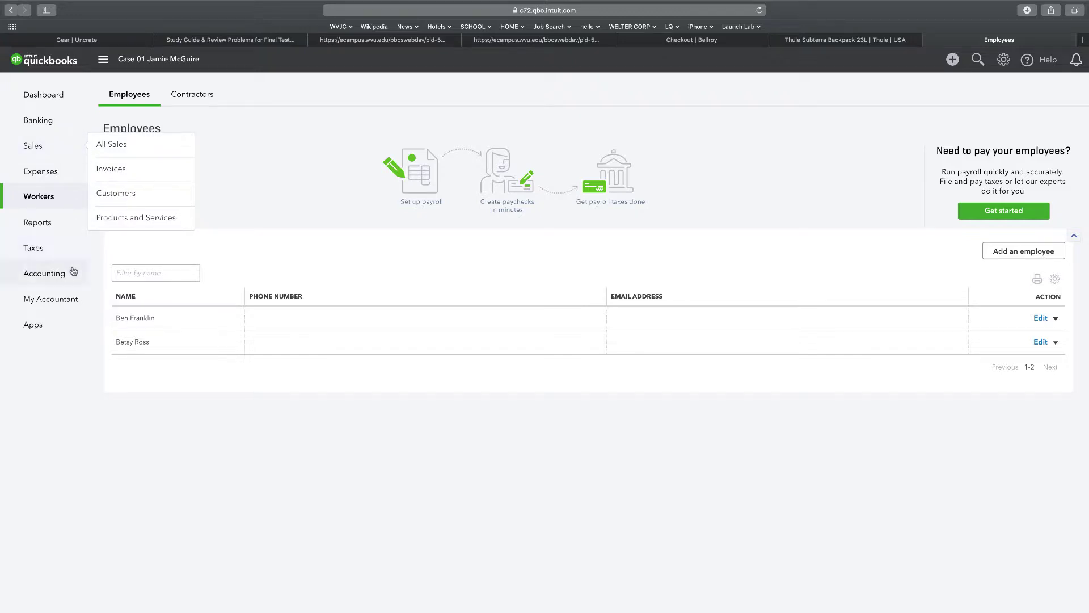
# Start a new check paid from Checking with payment date 01/17/2018.
pyautogui.click(952, 59)
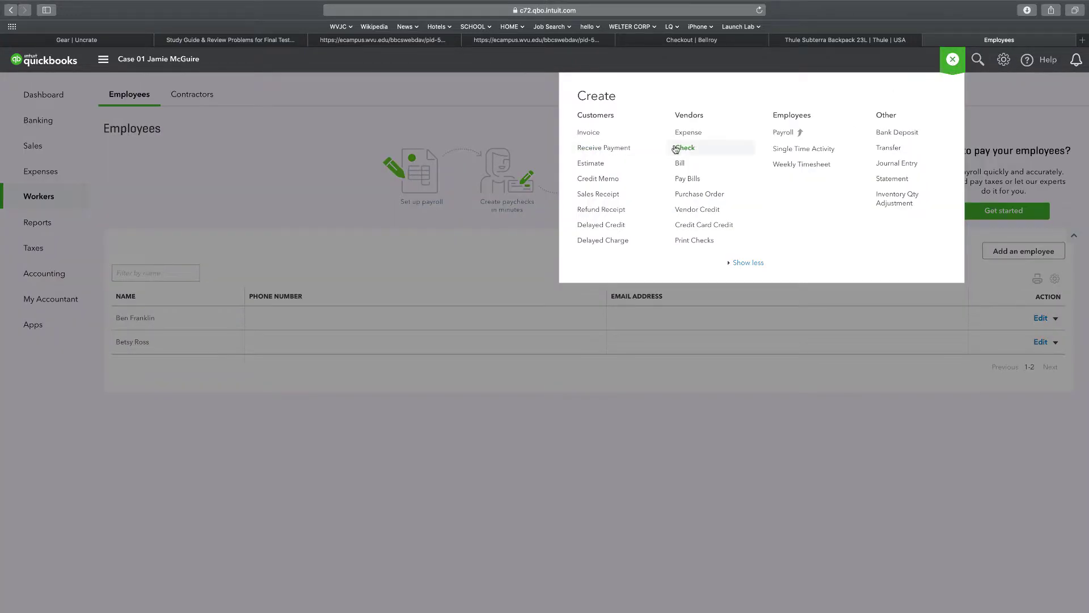
pyautogui.click(686, 148)
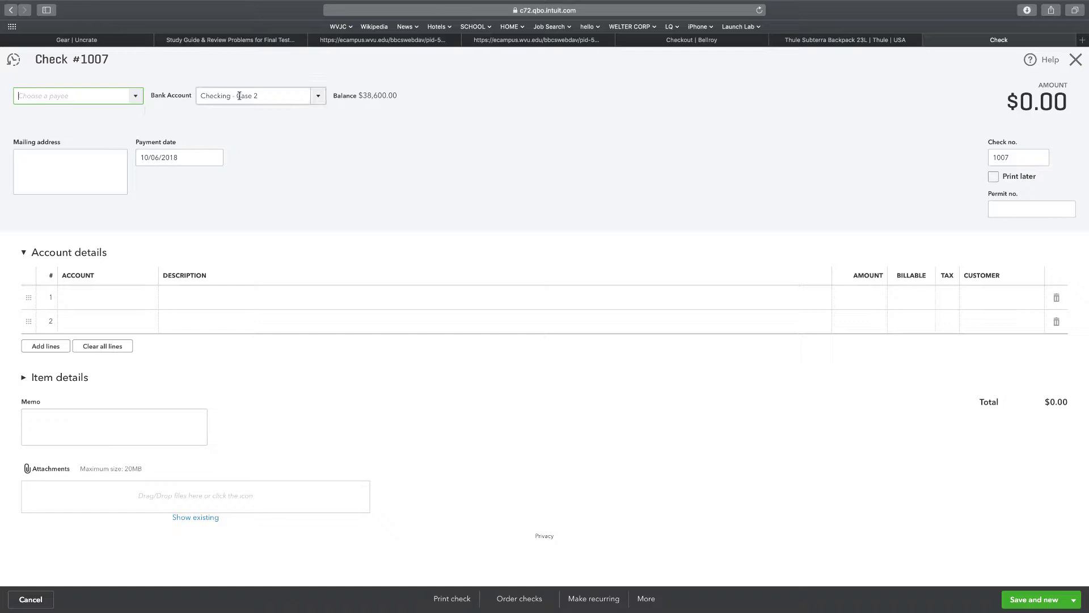
pyautogui.click(319, 100)
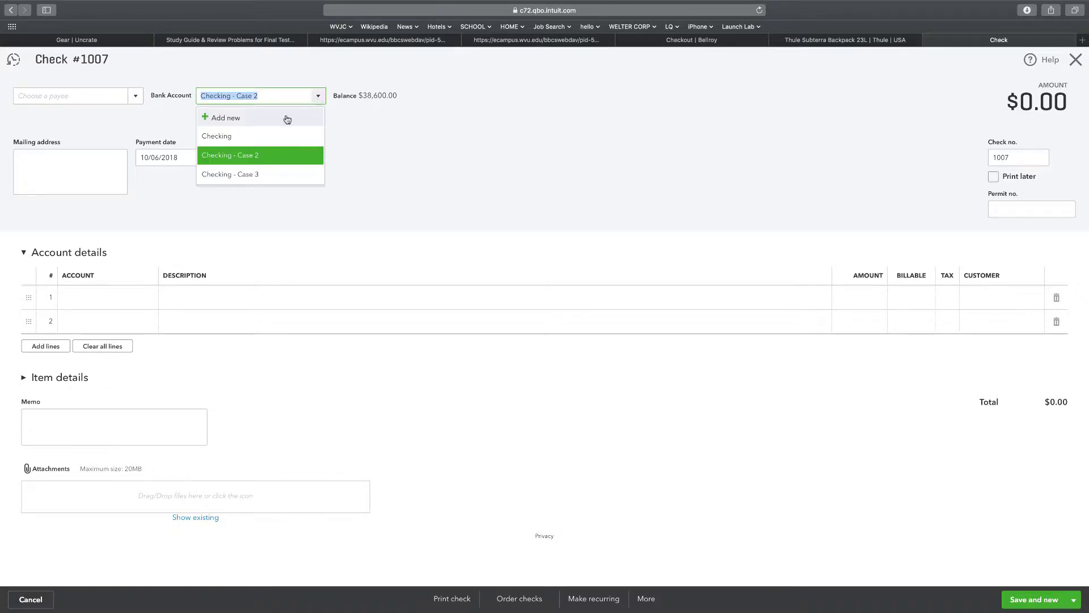
pyautogui.click(218, 140)
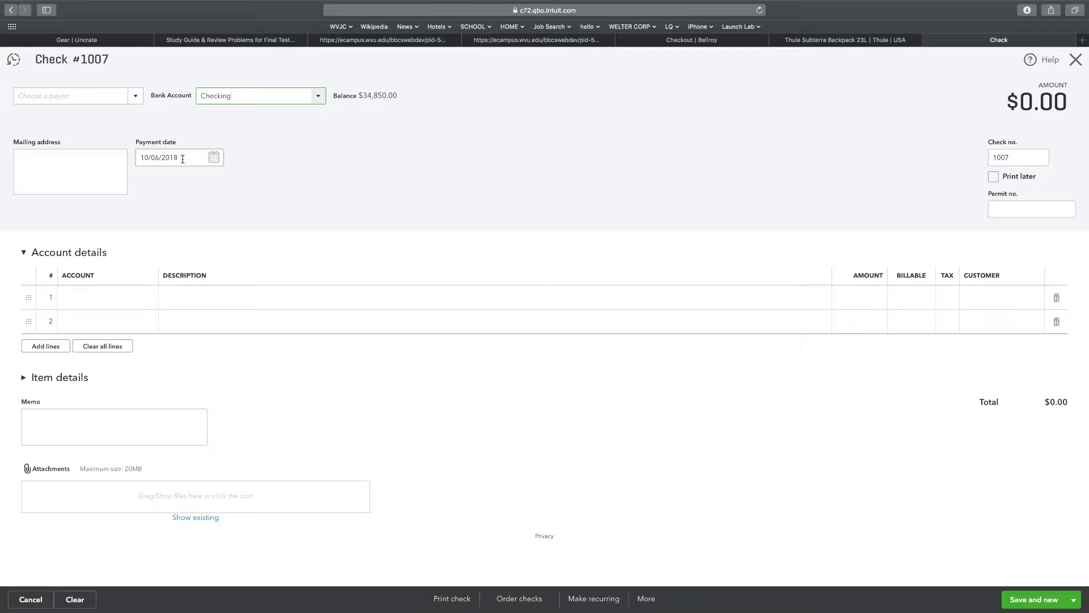
pyautogui.click(183, 158)
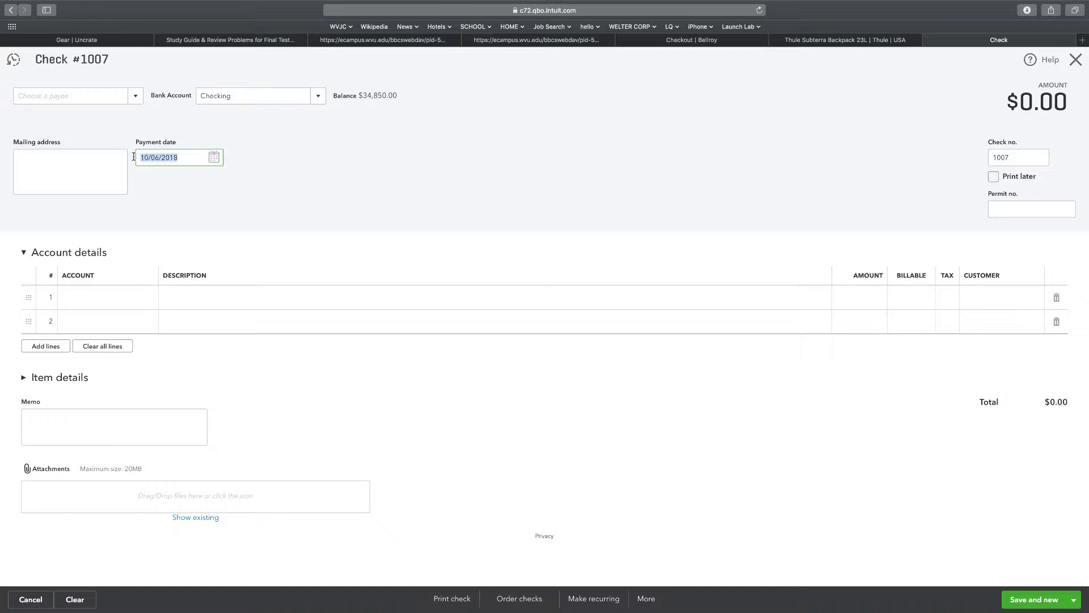
pyautogui.write('1/17/1')
pyautogui.press('Return')
# Make the first employee the check's payee.
pyautogui.click(136, 98)
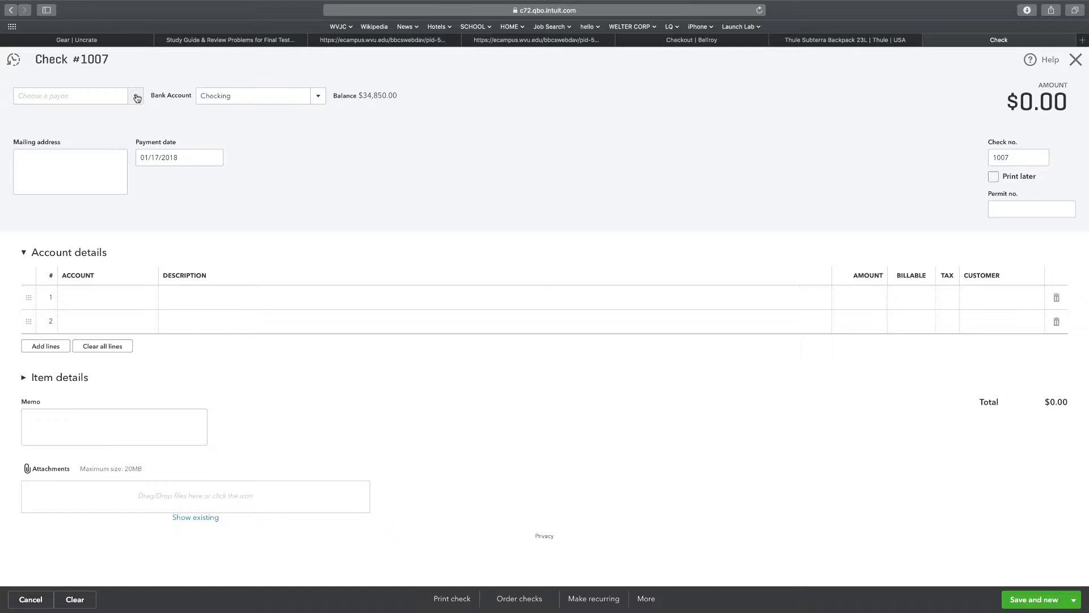
pyautogui.click(137, 98)
pyautogui.scroll(-4, 69, 188)
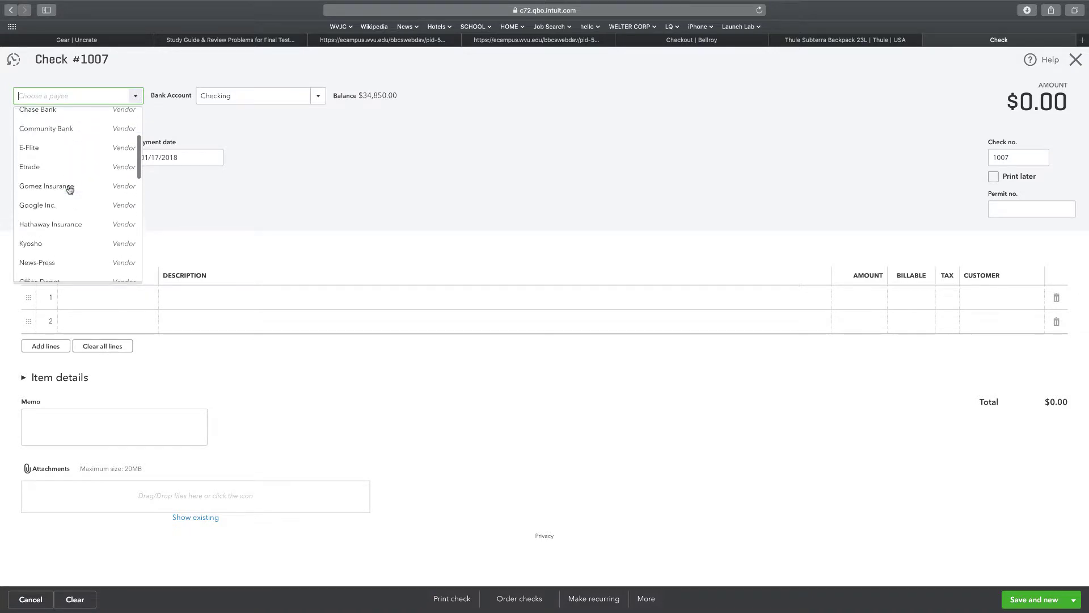
pyautogui.scroll(-10, 69, 189)
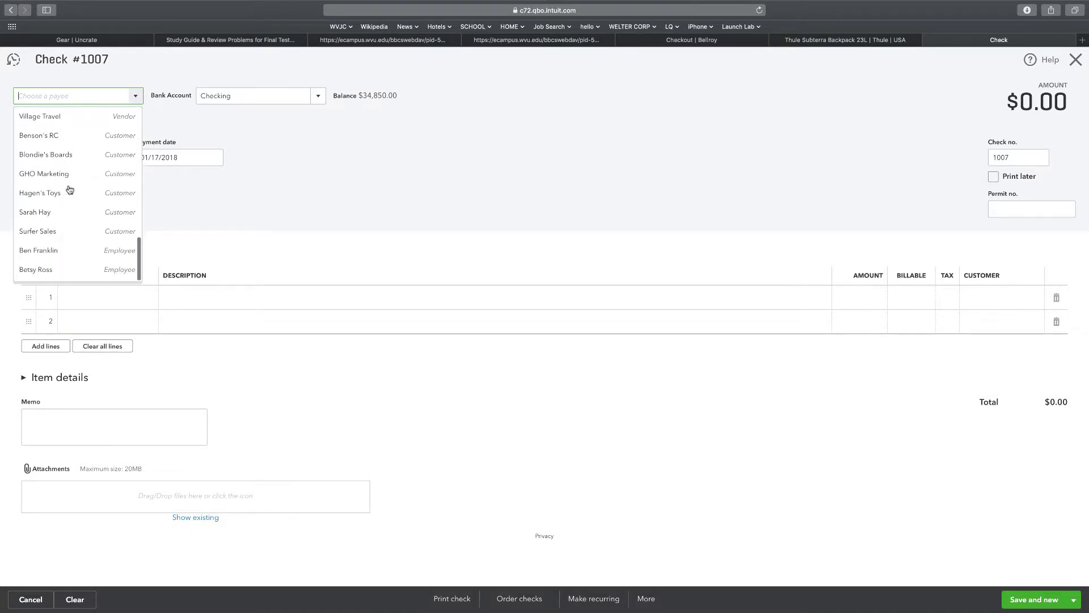
pyautogui.click(37, 250)
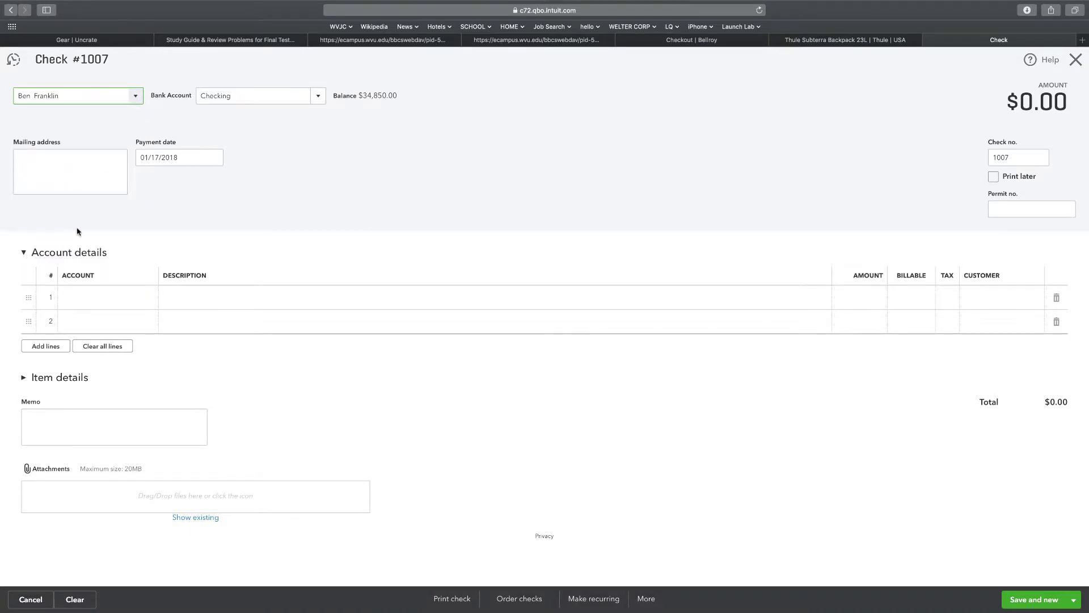
# Charge line 1 to Payroll Expenses for 3,958.33.
pyautogui.click(123, 298)
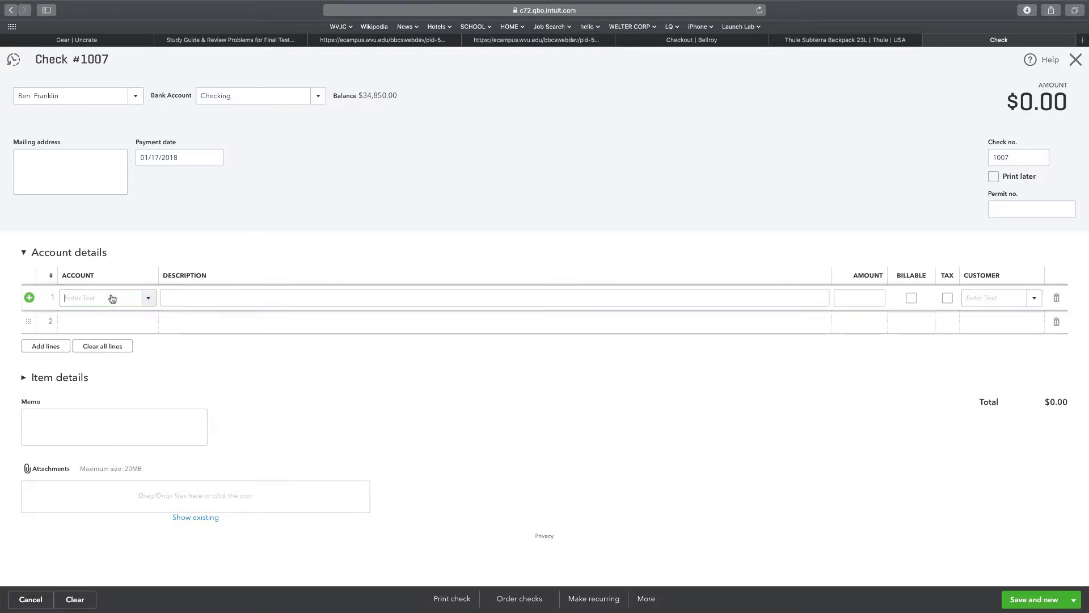
pyautogui.click(145, 299)
pyautogui.scroll(-6, 147, 402)
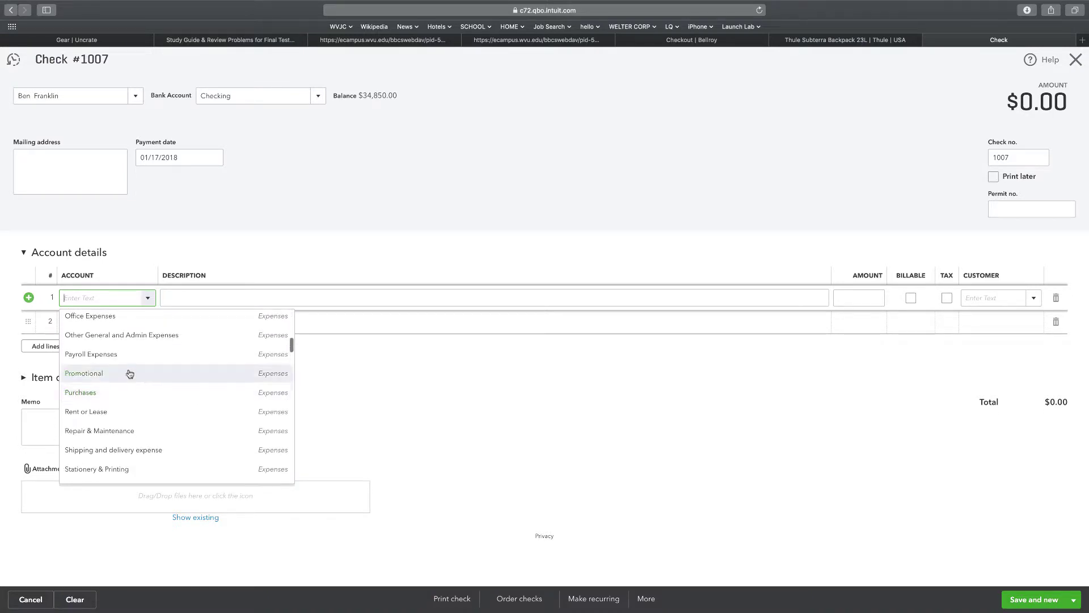
pyautogui.click(124, 356)
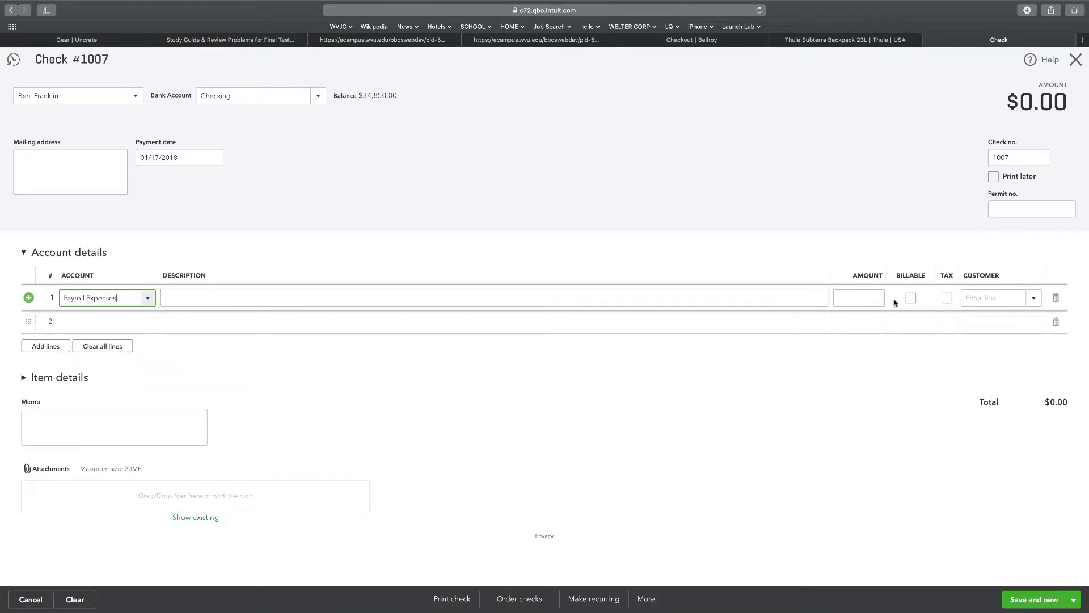
pyautogui.click(862, 297)
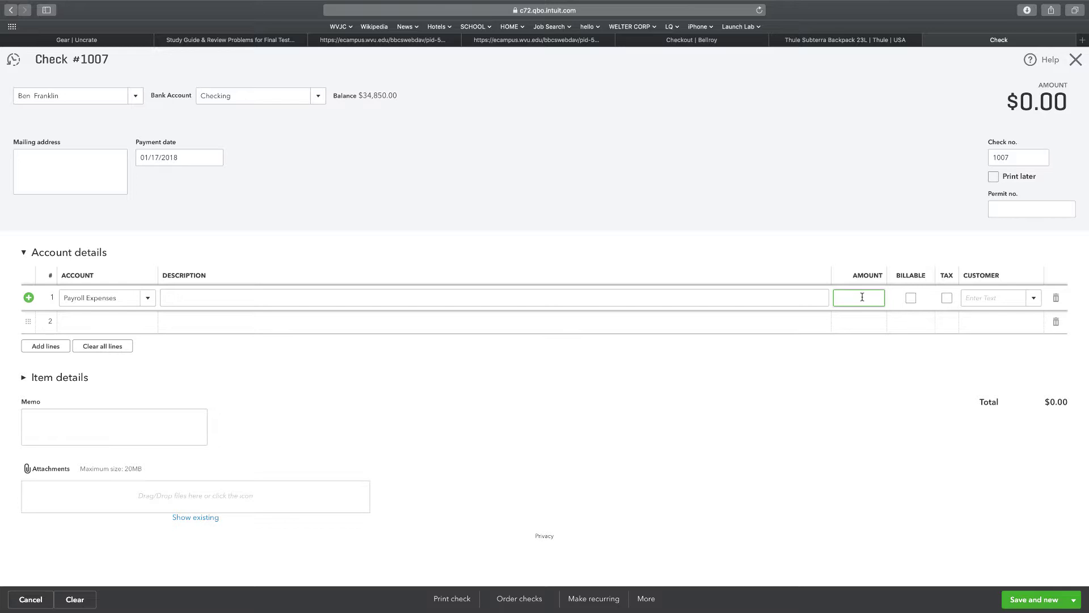
pyautogui.write('3958.33')
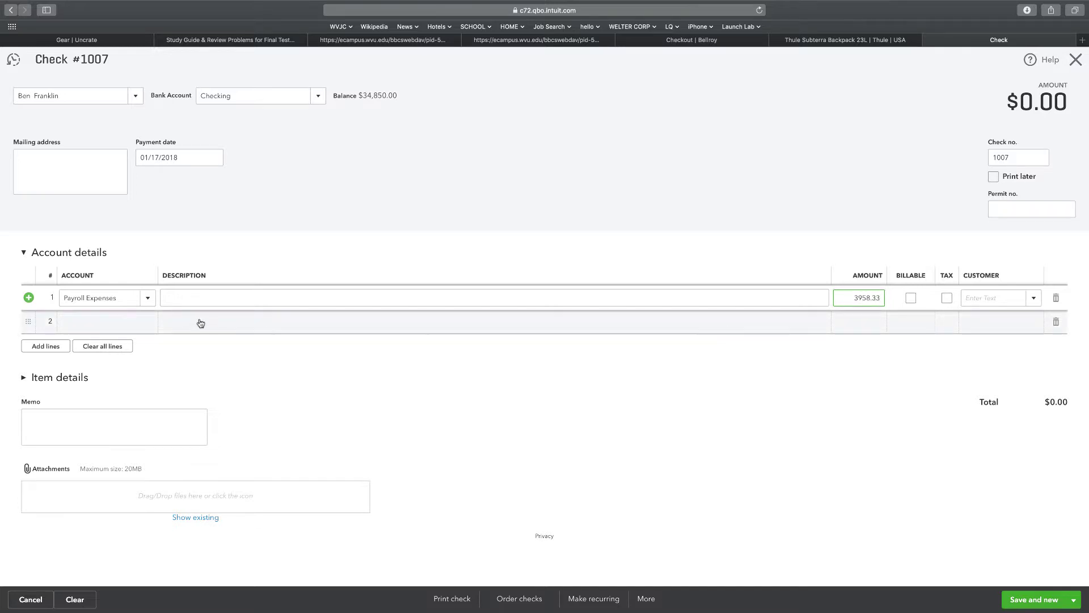
pyautogui.click(110, 322)
# Add a second check line charging 845.11 to Payroll Tax Payable.
pyautogui.click(147, 329)
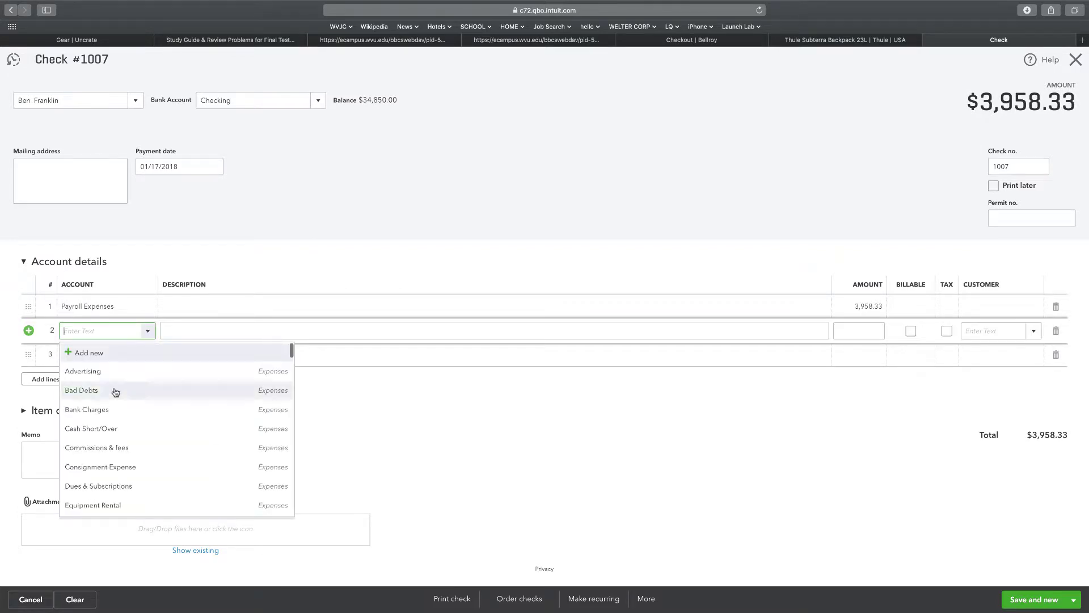
pyautogui.scroll(-1, 111, 466)
pyautogui.scroll(-8, 112, 466)
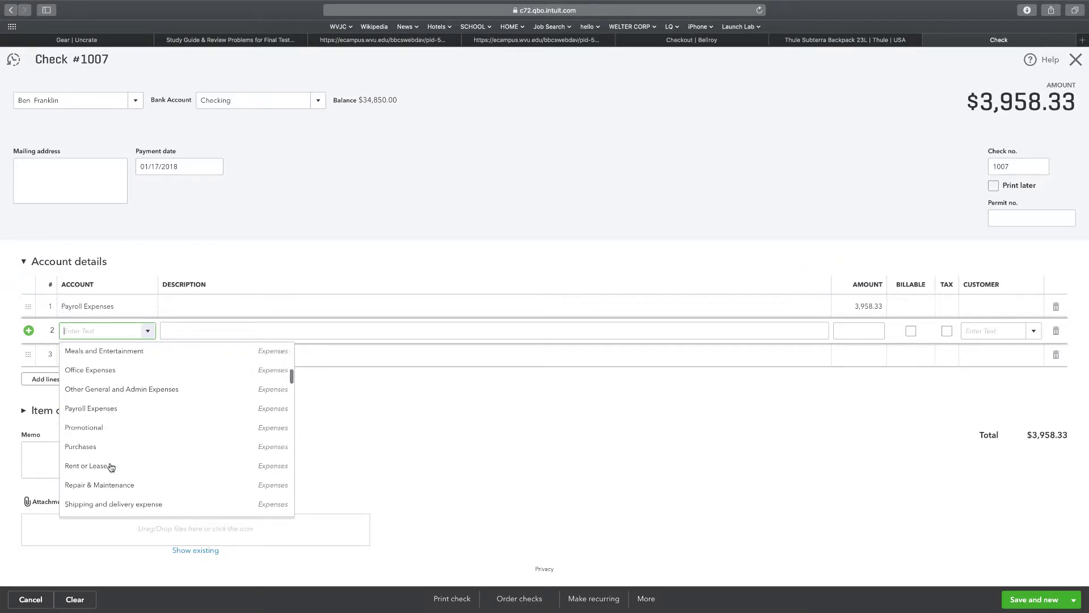
pyautogui.scroll(-10, 129, 413)
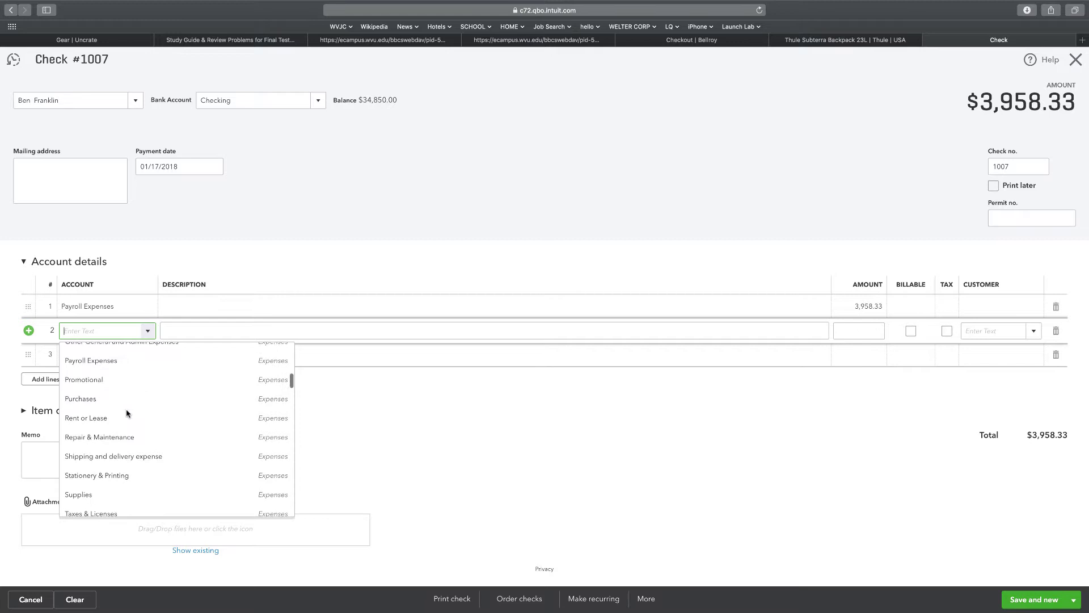
pyautogui.scroll(-12, 127, 413)
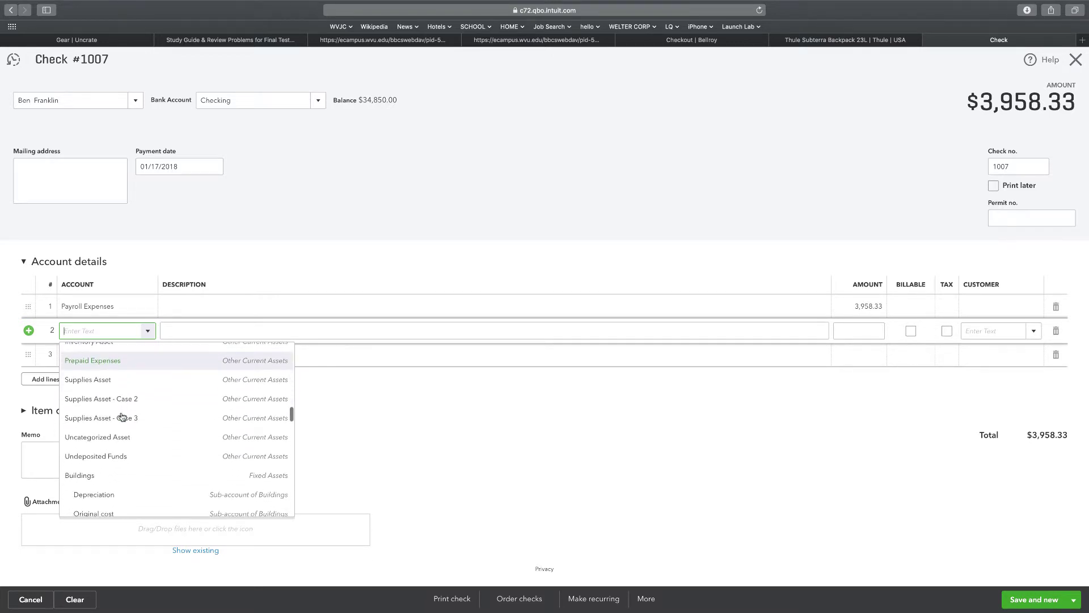
pyautogui.scroll(-12, 122, 417)
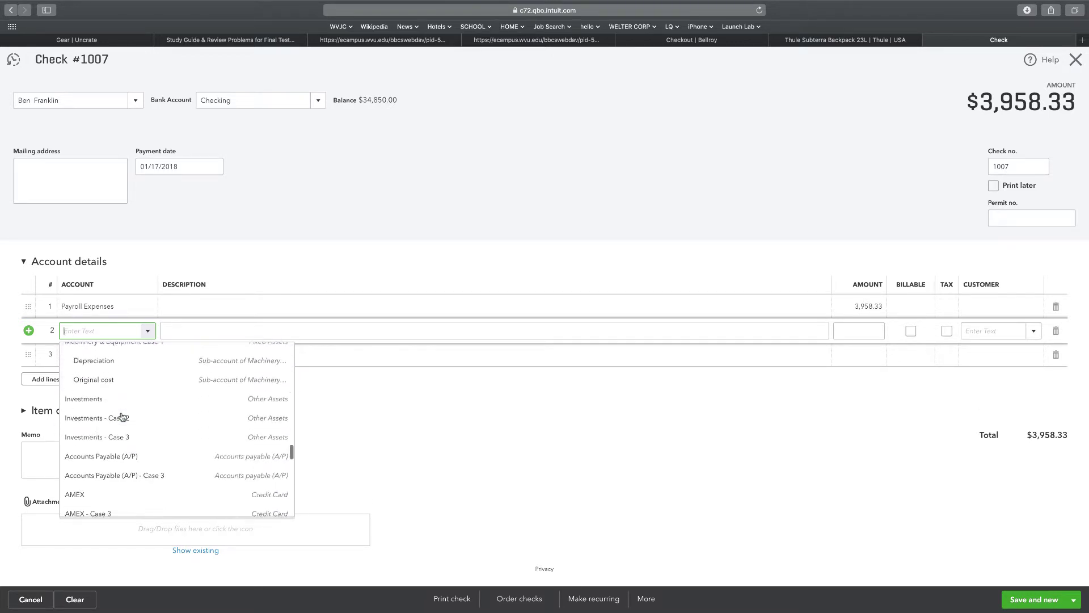
pyautogui.scroll(-8, 122, 417)
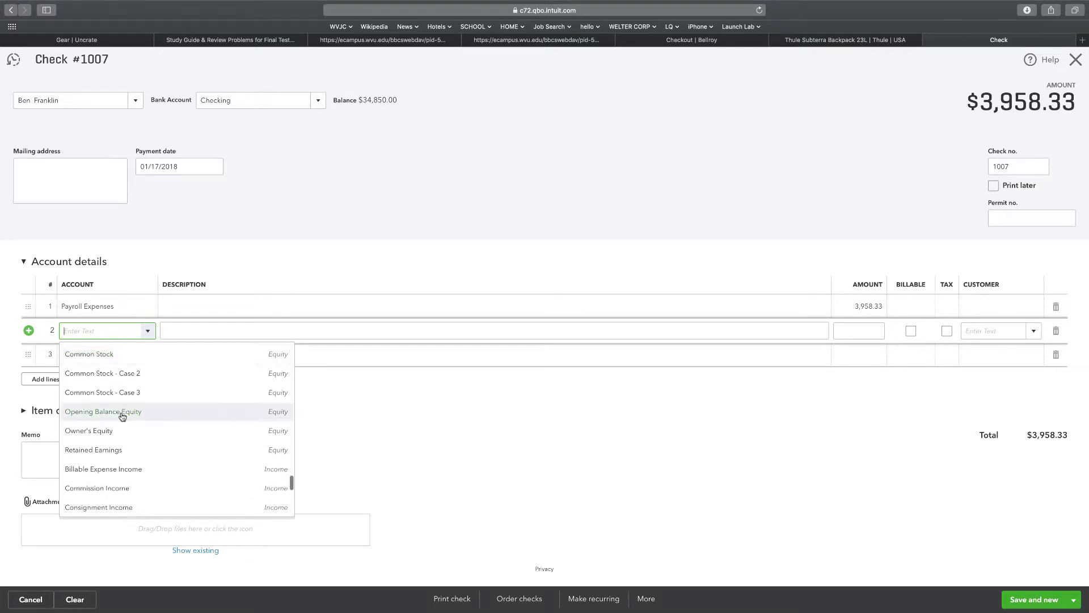
pyautogui.scroll(-1, 122, 417)
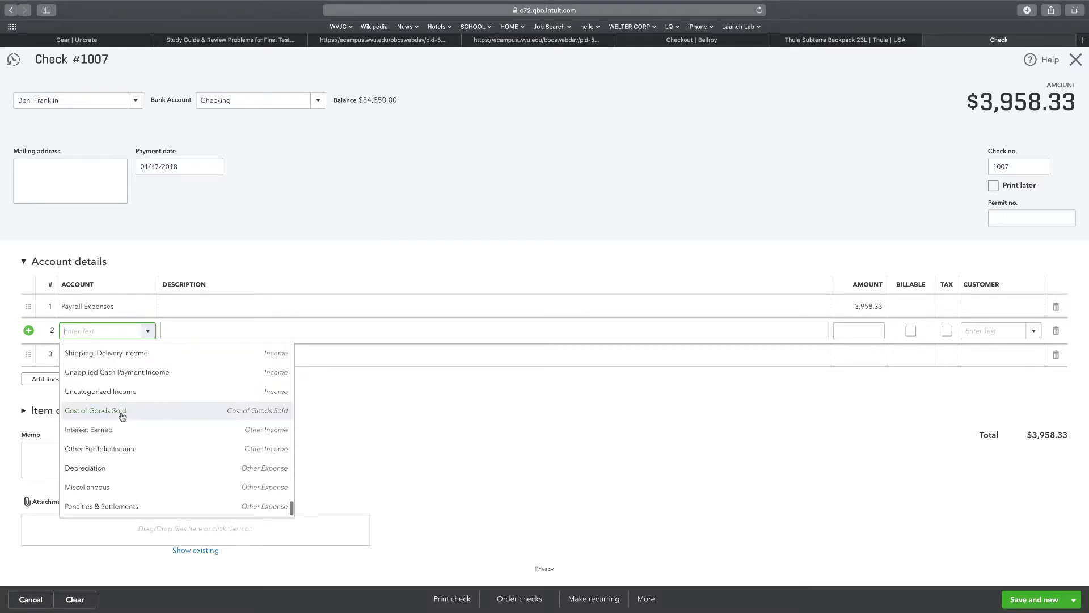
pyautogui.scroll(10, 122, 416)
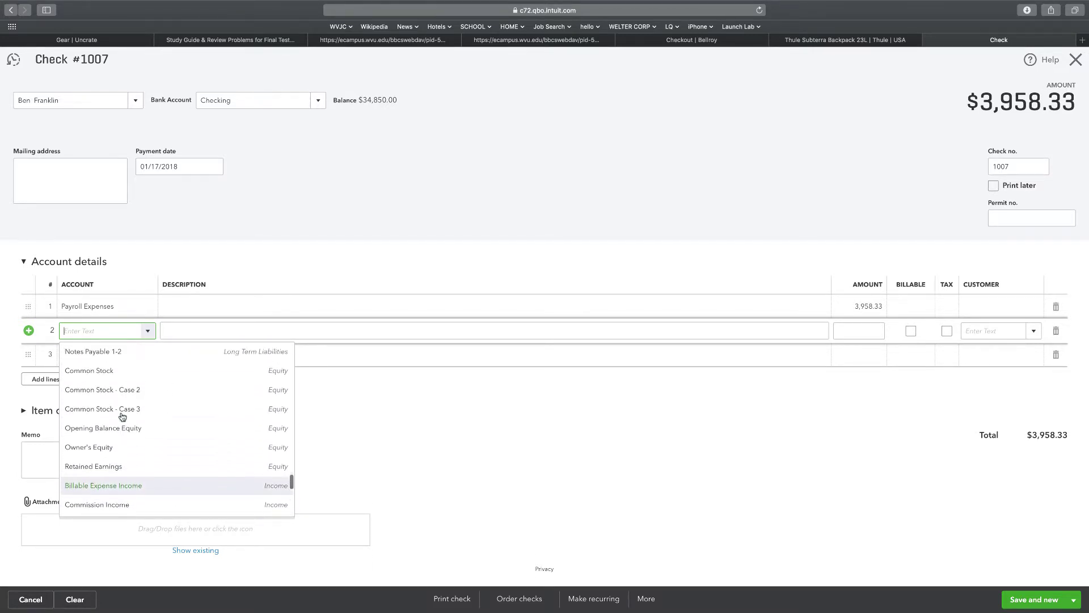
pyautogui.scroll(6, 122, 416)
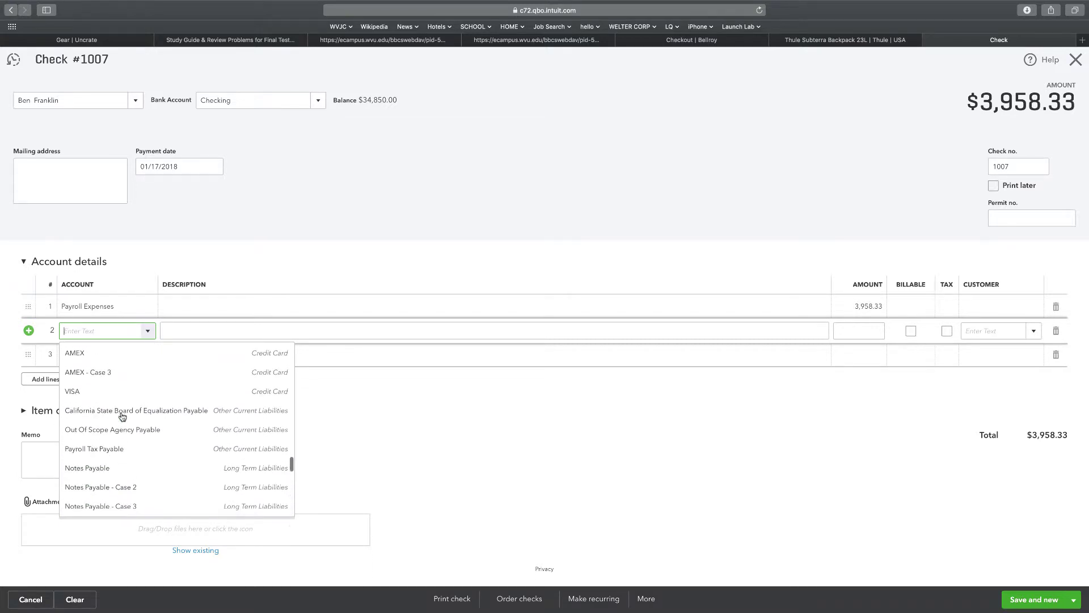
pyautogui.click(100, 461)
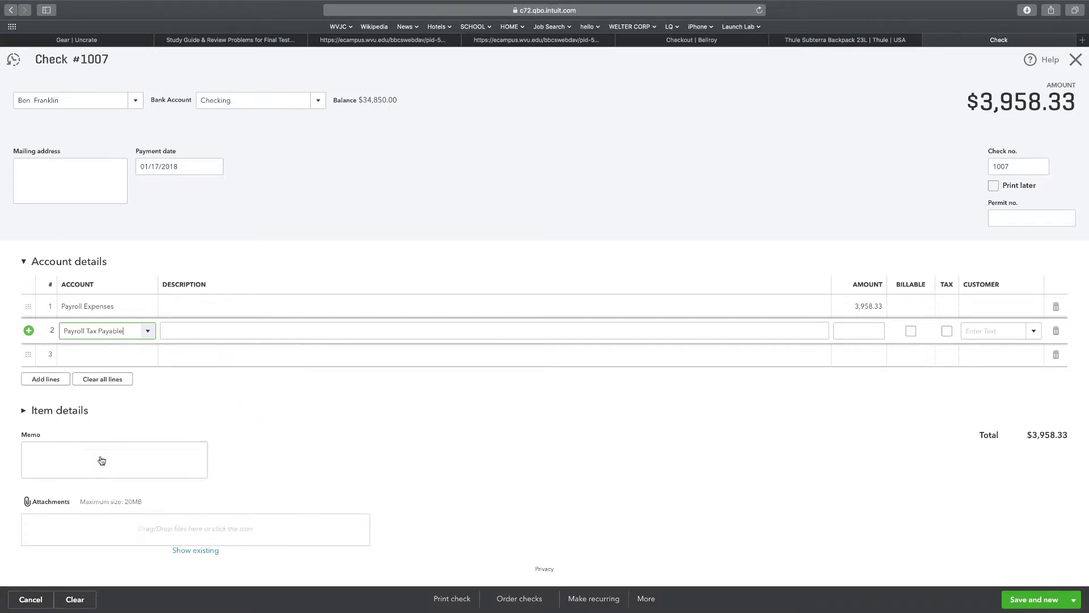
pyautogui.click(853, 326)
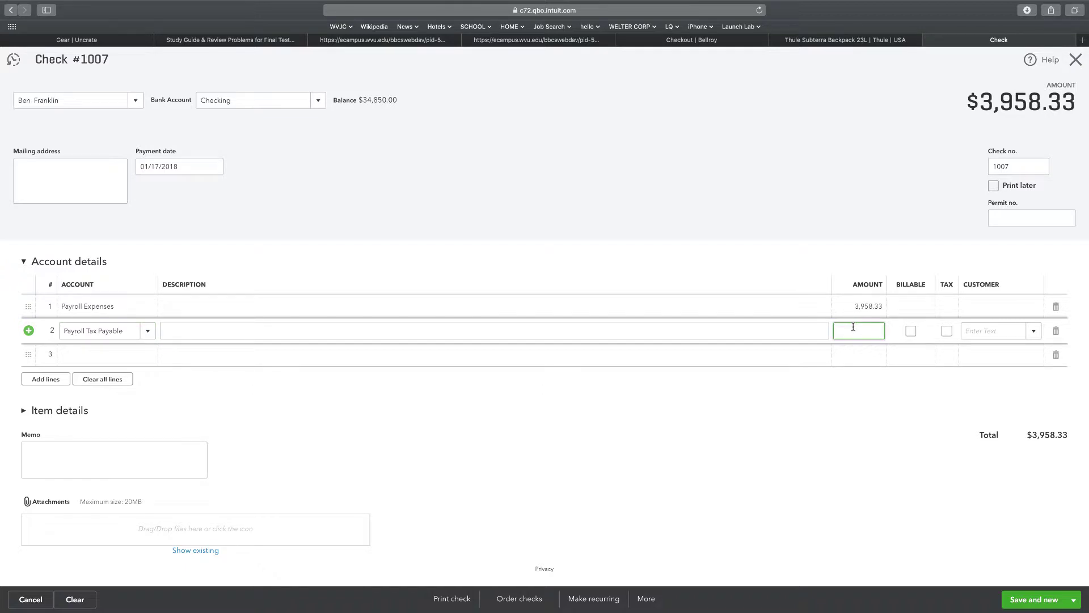
pyautogui.write('845.11')
# Add a third line charging 302.82 to Payroll Expenses.
pyautogui.click(127, 356)
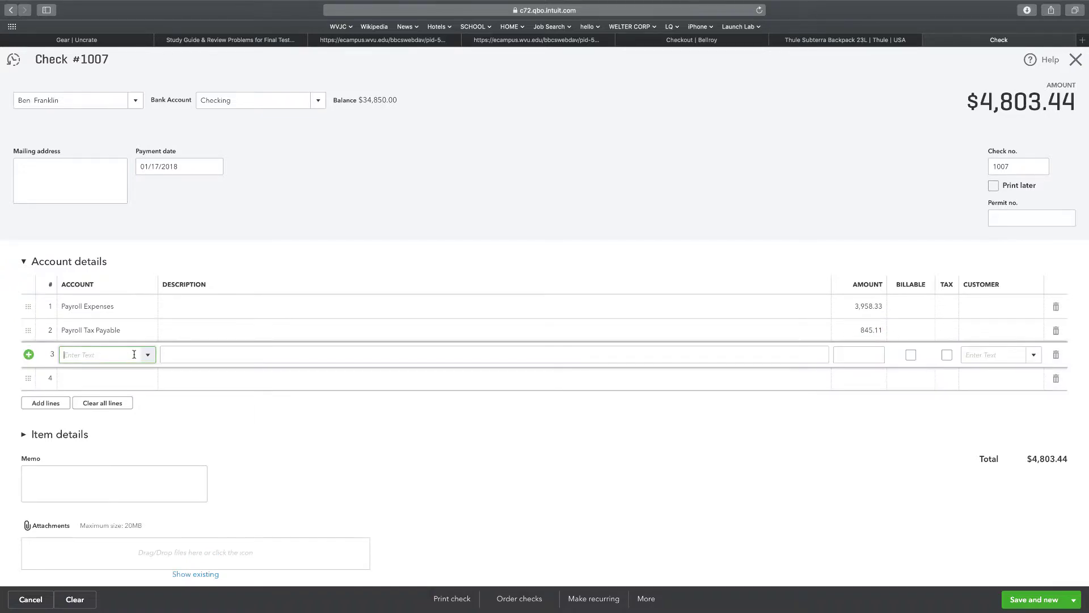
pyautogui.click(148, 355)
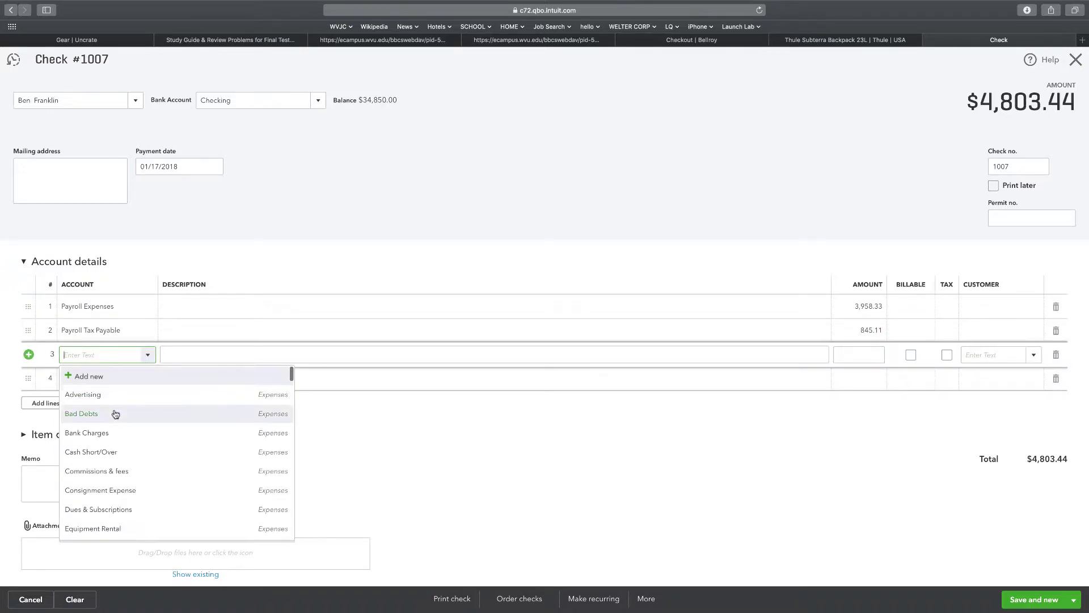
pyautogui.scroll(-10, 115, 414)
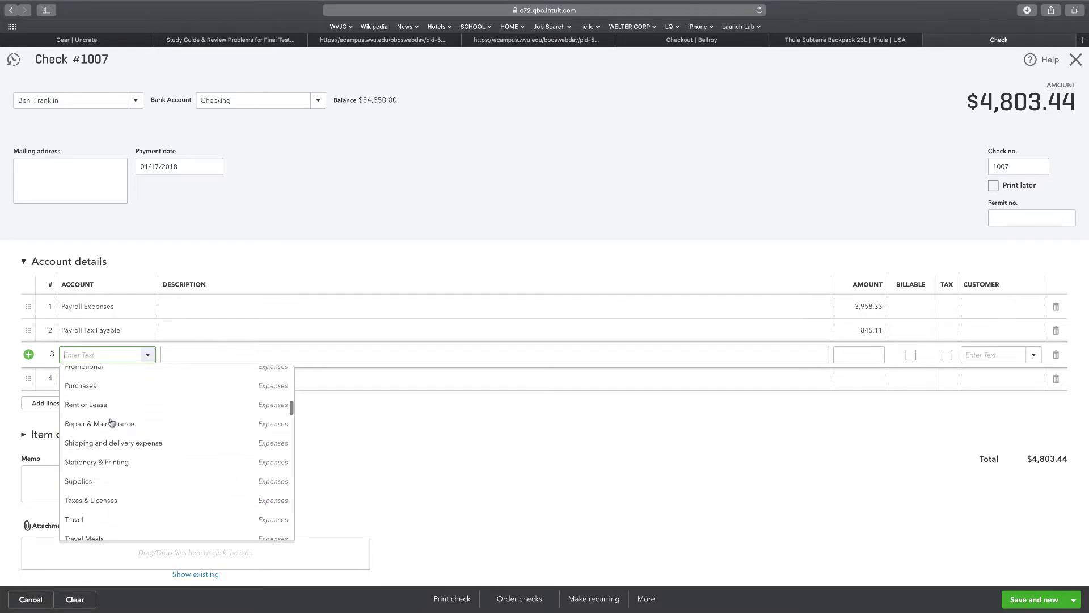
pyautogui.scroll(-1, 112, 422)
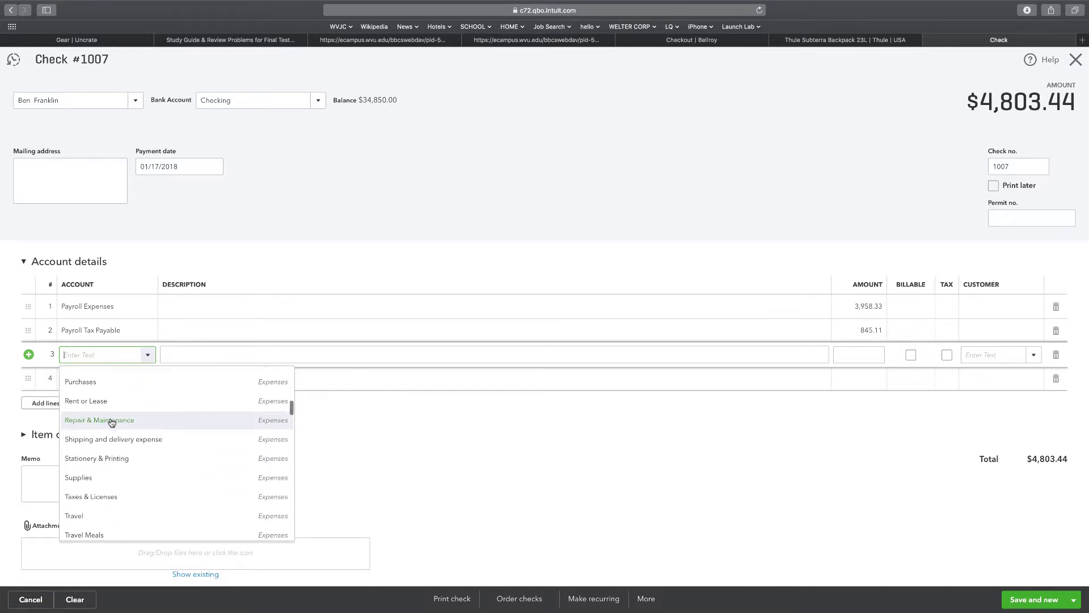
pyautogui.scroll(5, 111, 421)
pyautogui.click(85, 486)
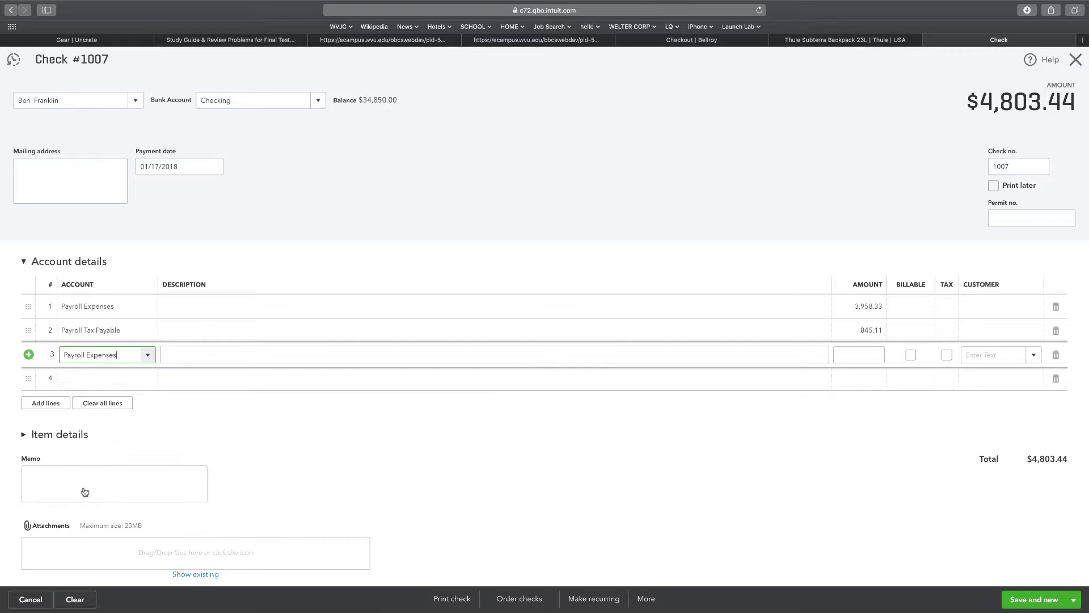
pyautogui.click(867, 356)
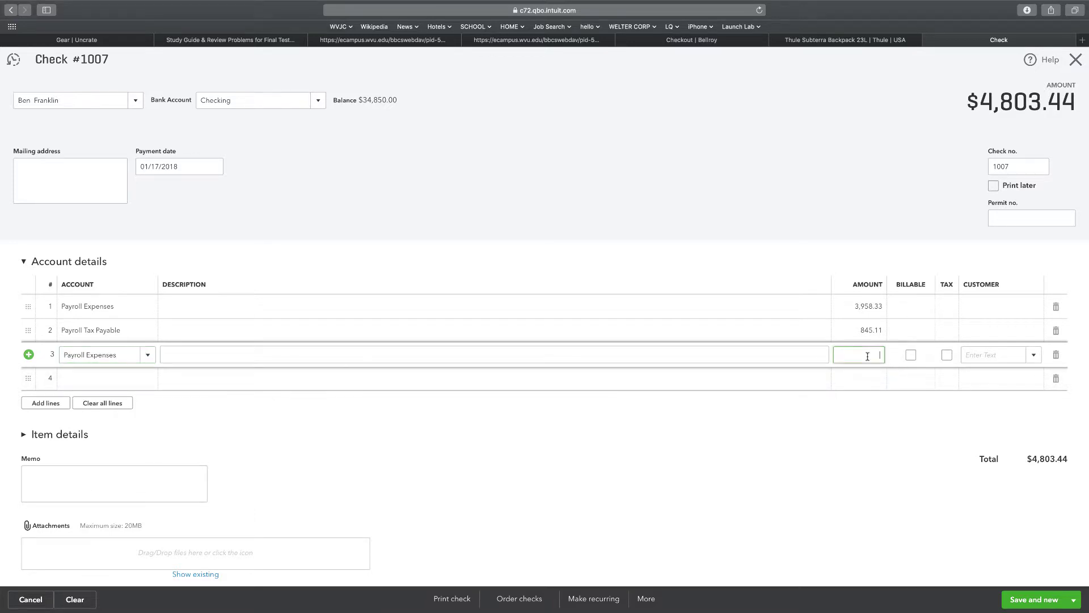
pyautogui.write('302.82')
# Start line 4 and browse its account list toward Payroll Tax Payable.
pyautogui.click(131, 378)
pyautogui.click(143, 379)
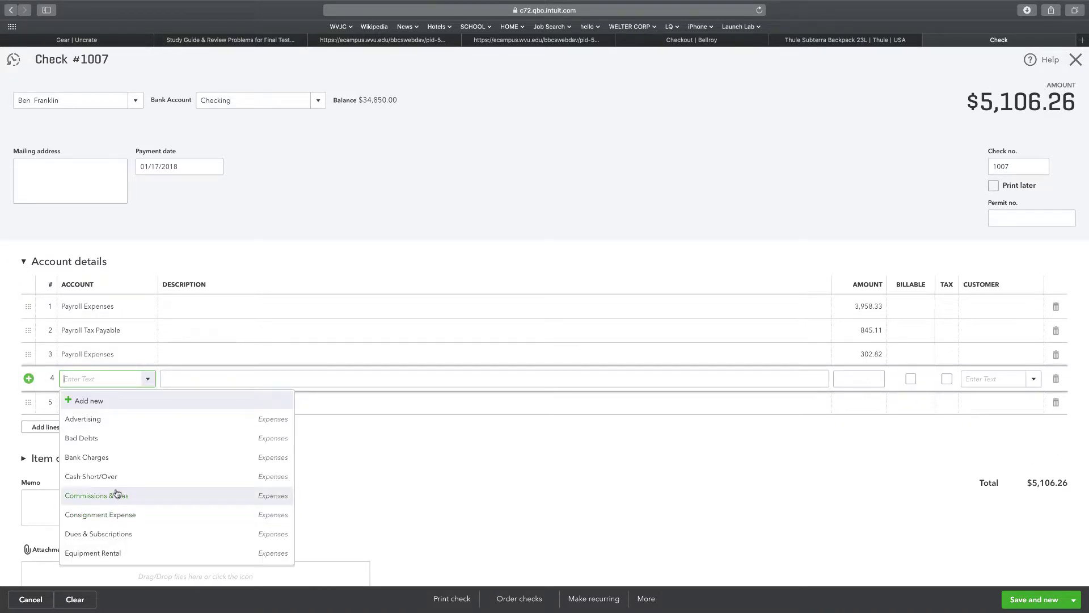
pyautogui.scroll(-3, 117, 492)
pyautogui.scroll(-10, 117, 492)
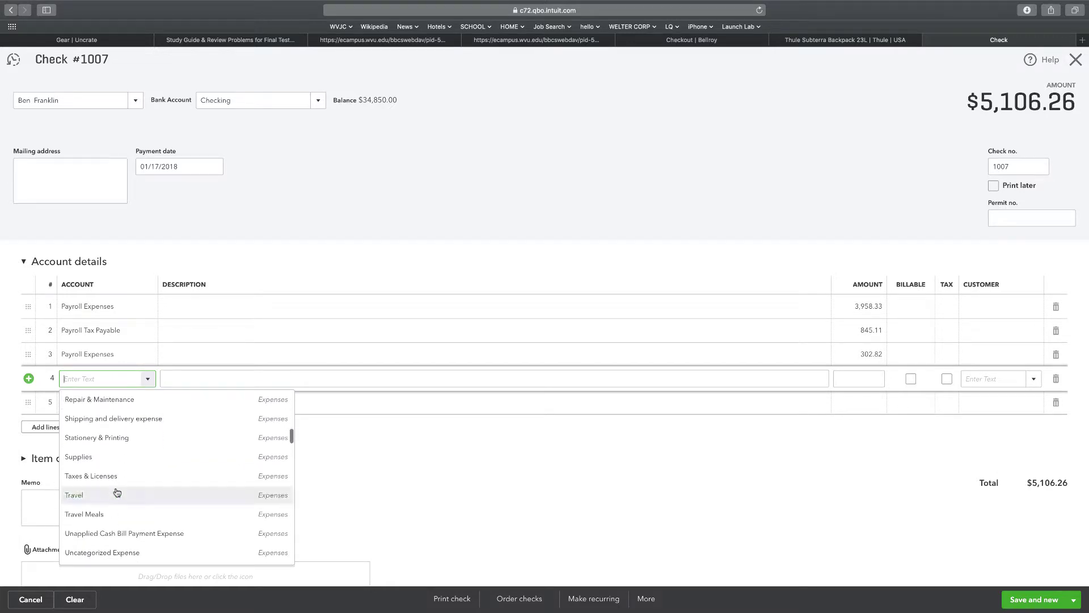
pyautogui.scroll(-5, 116, 492)
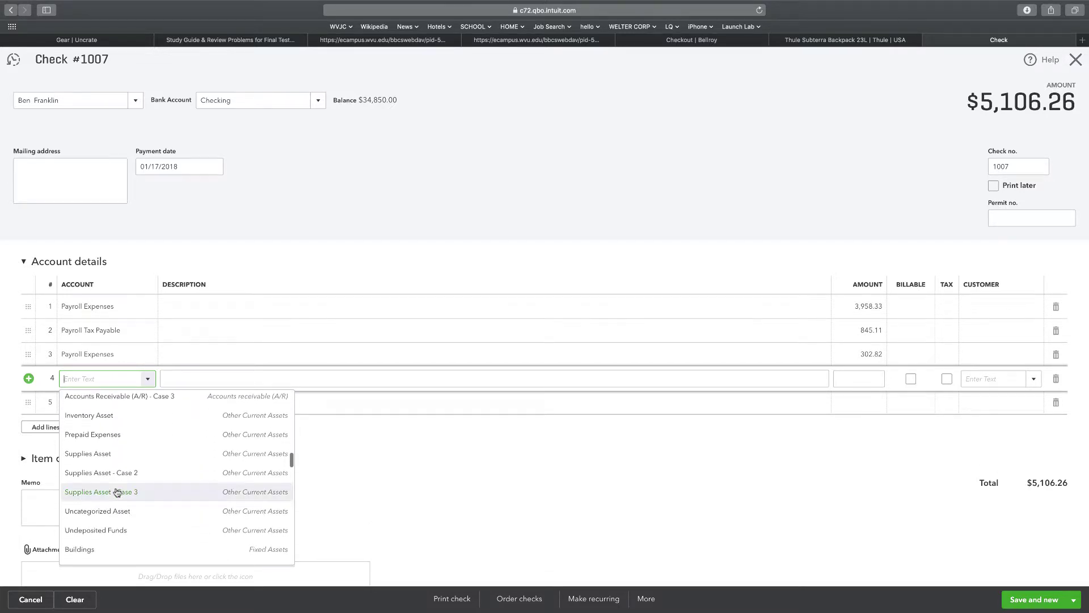
pyautogui.scroll(-10, 117, 492)
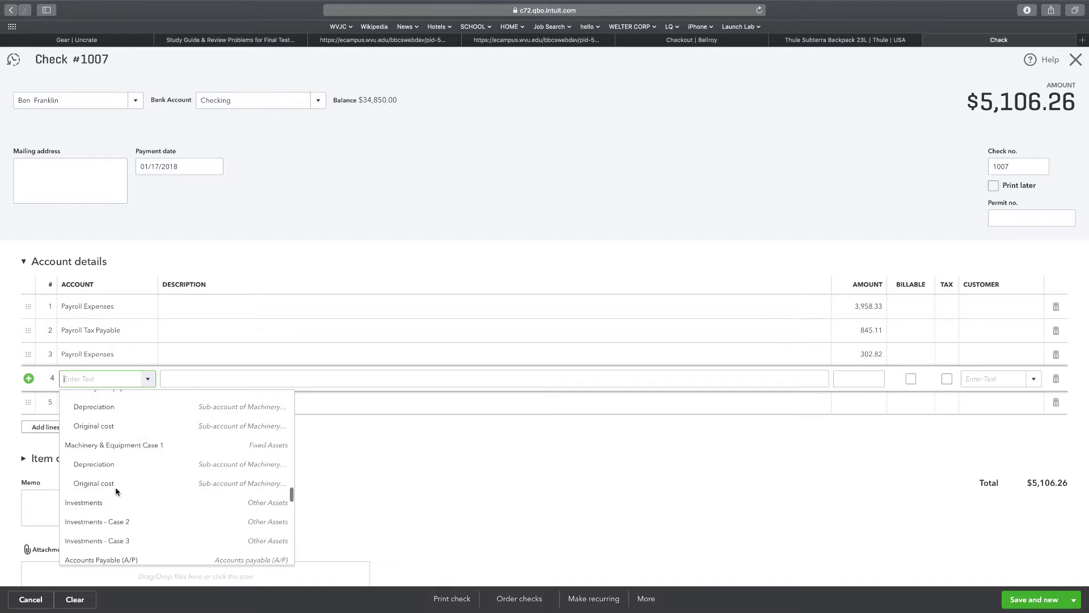
pyautogui.scroll(-3, 117, 492)
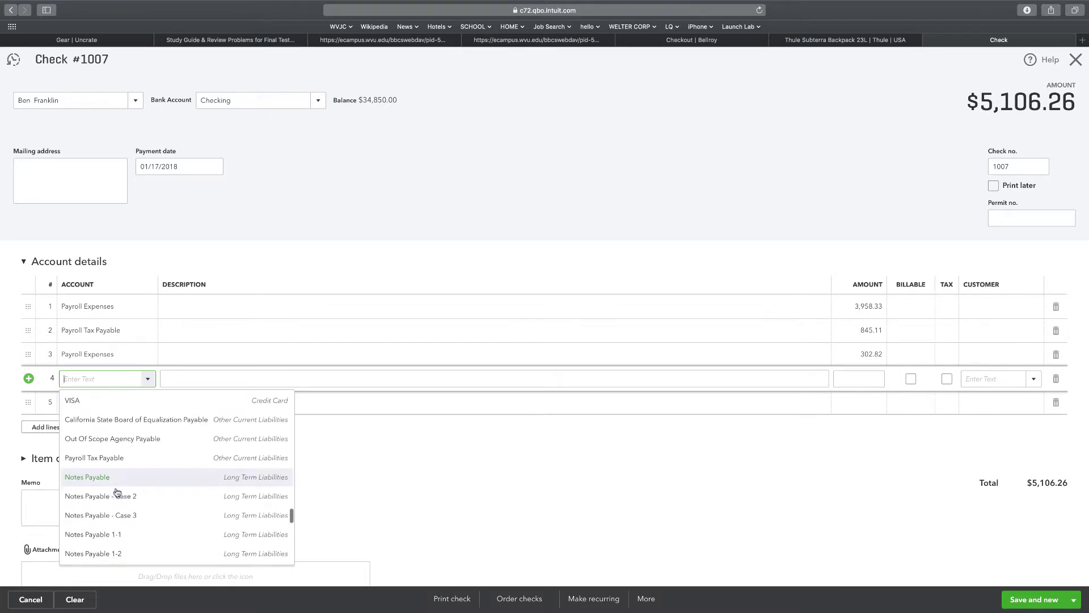
# Charge line 4 to Payroll Tax Payable with the offsetting amount -302.82.
pyautogui.click(109, 460)
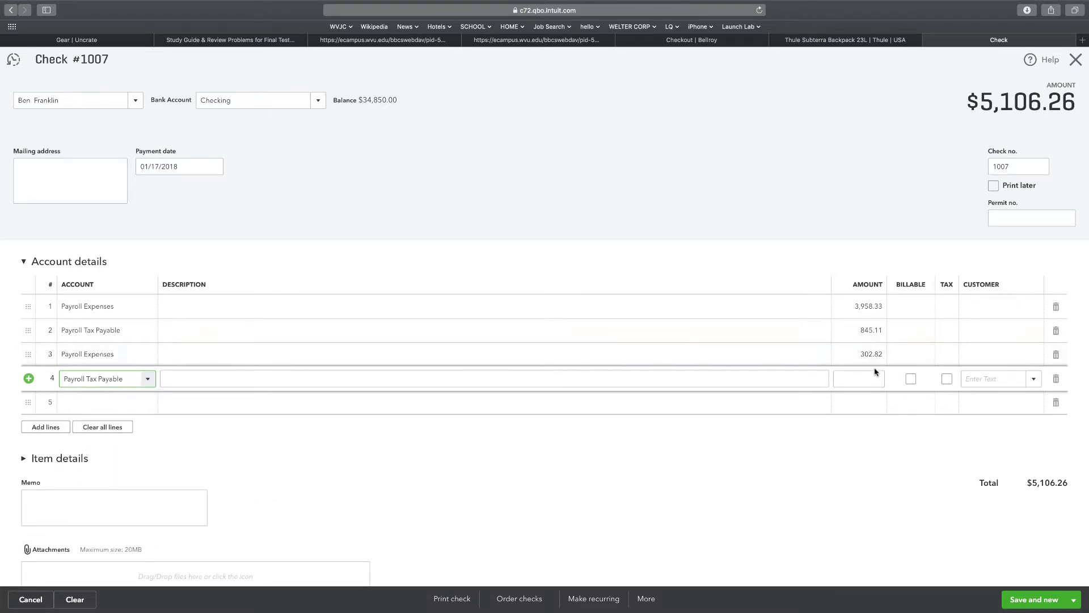
pyautogui.click(839, 379)
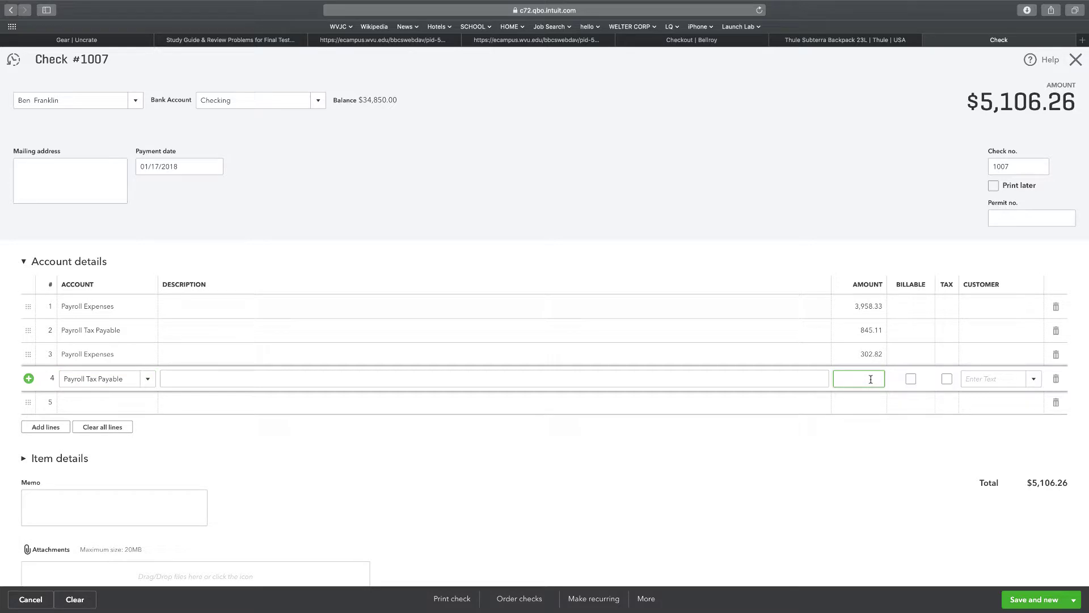
pyautogui.write('302.82')
pyautogui.click(854, 331)
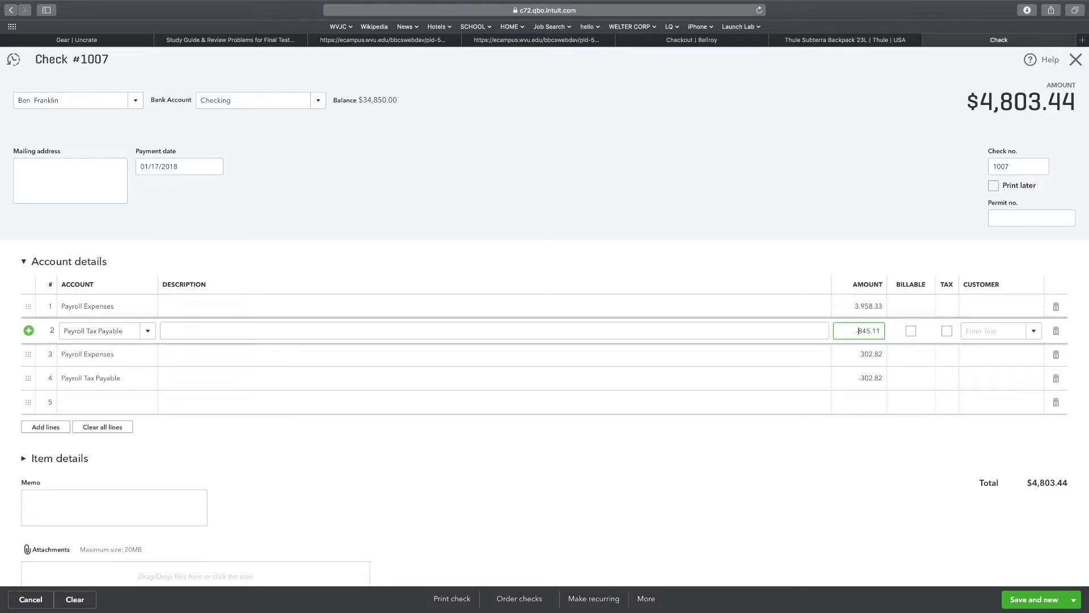
# Make line 2's Payroll Tax Payable amount -845.11, so the check totals $3,113.22.
pyautogui.write('-')
pyautogui.click(826, 219)
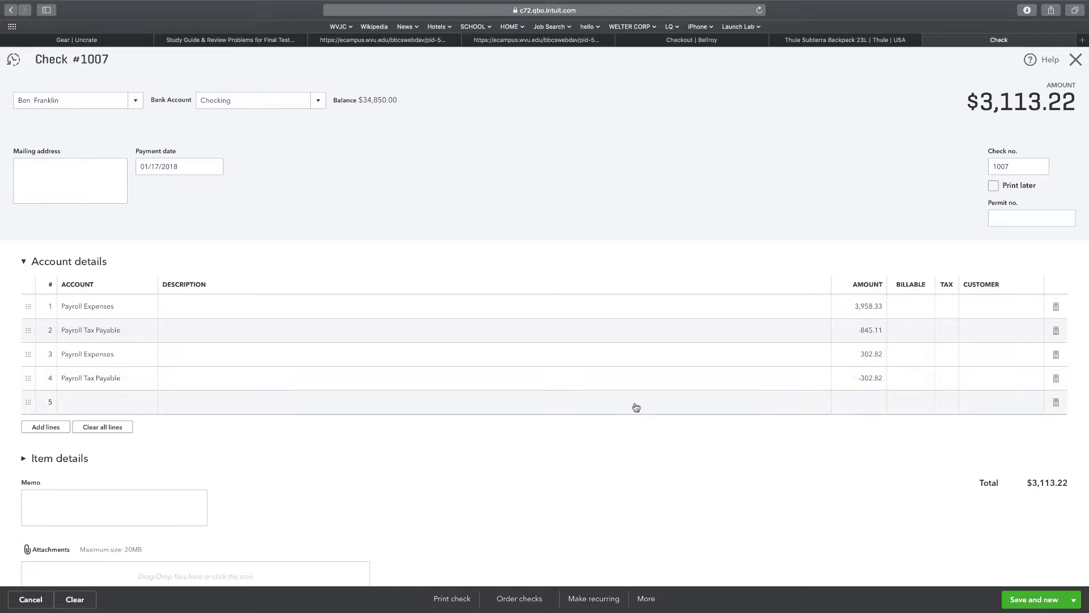
pyautogui.scroll(-2, 347, 473)
pyautogui.scroll(-1, 348, 473)
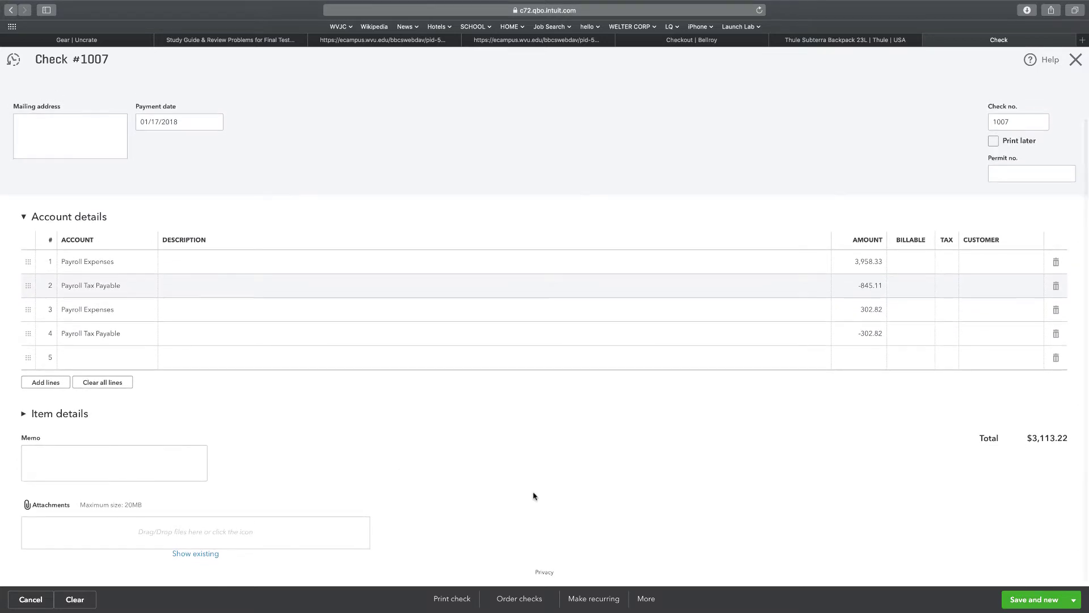
# Turn check #1007 into an Unscheduled recurring template and save it.
pyautogui.click(590, 602)
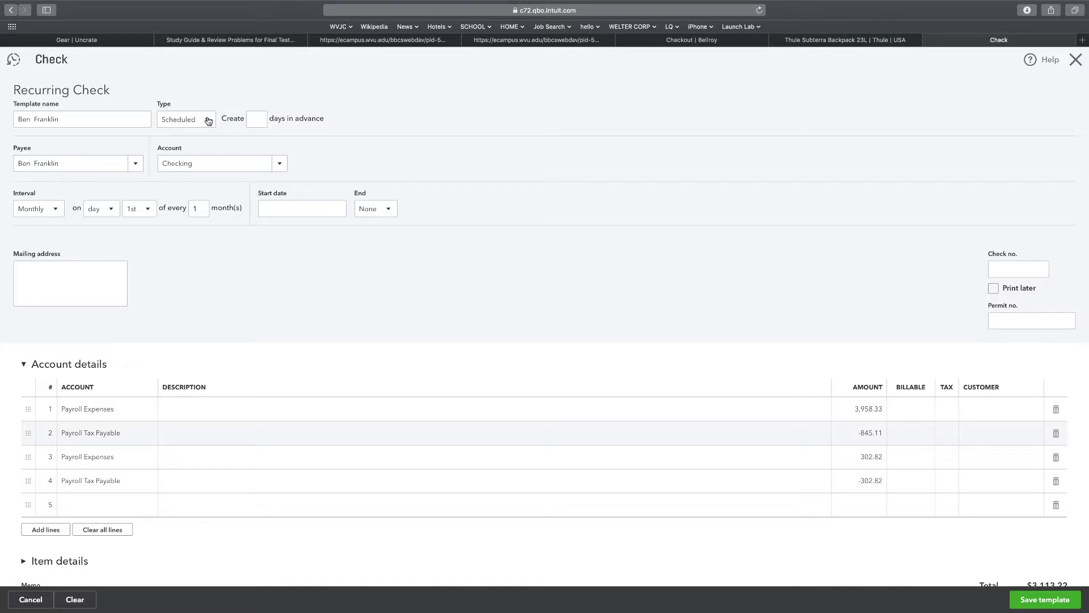
pyautogui.click(207, 119)
pyautogui.click(187, 170)
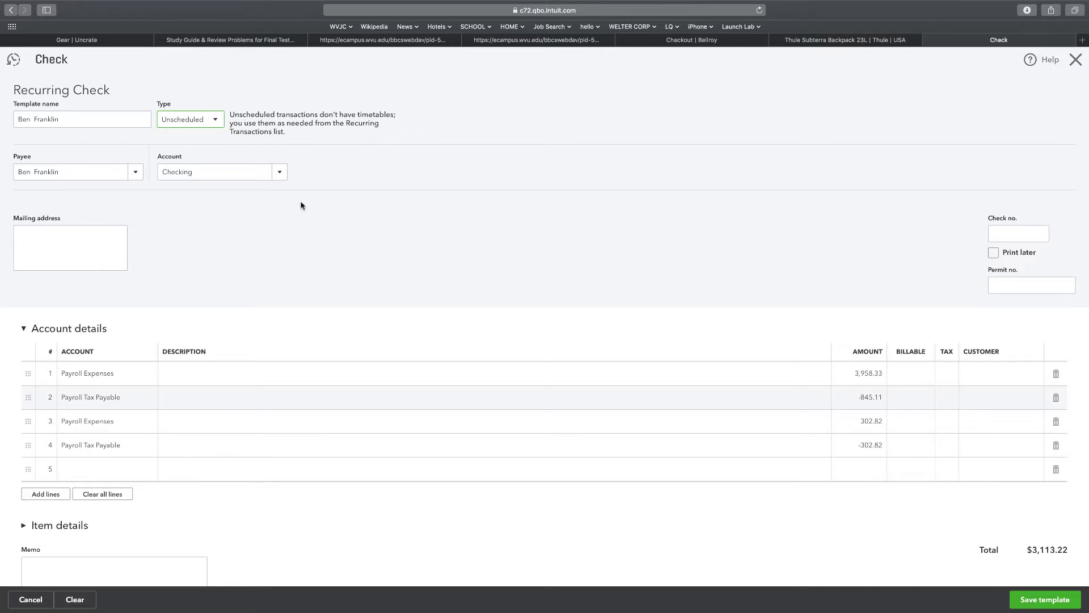
pyautogui.click(1043, 605)
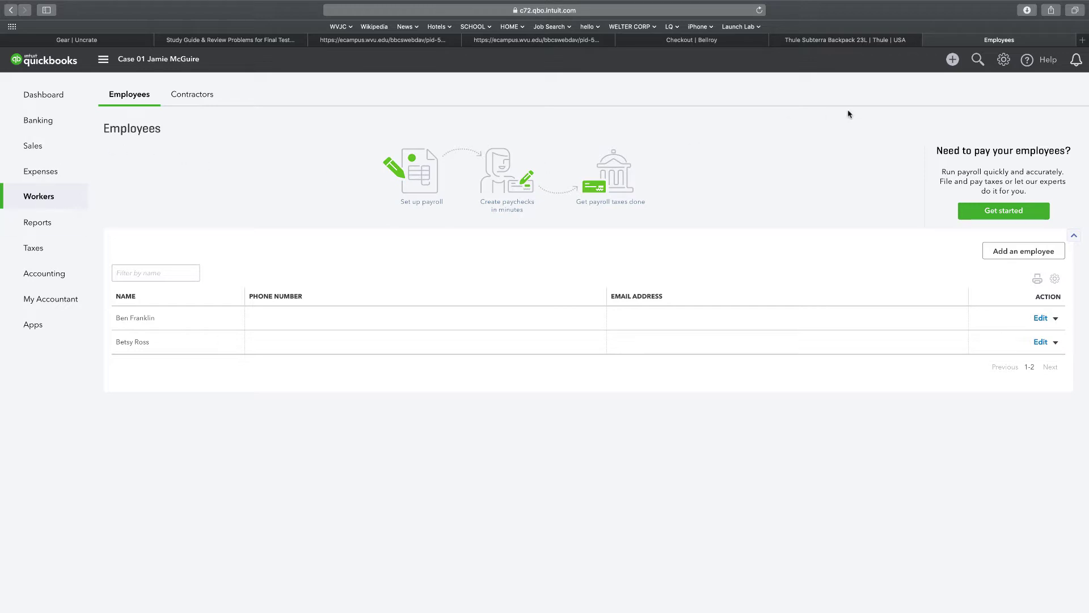
# Create check #1007 from Checking to the second employee, dated 01/17/2018.
pyautogui.click(956, 64)
pyautogui.click(684, 149)
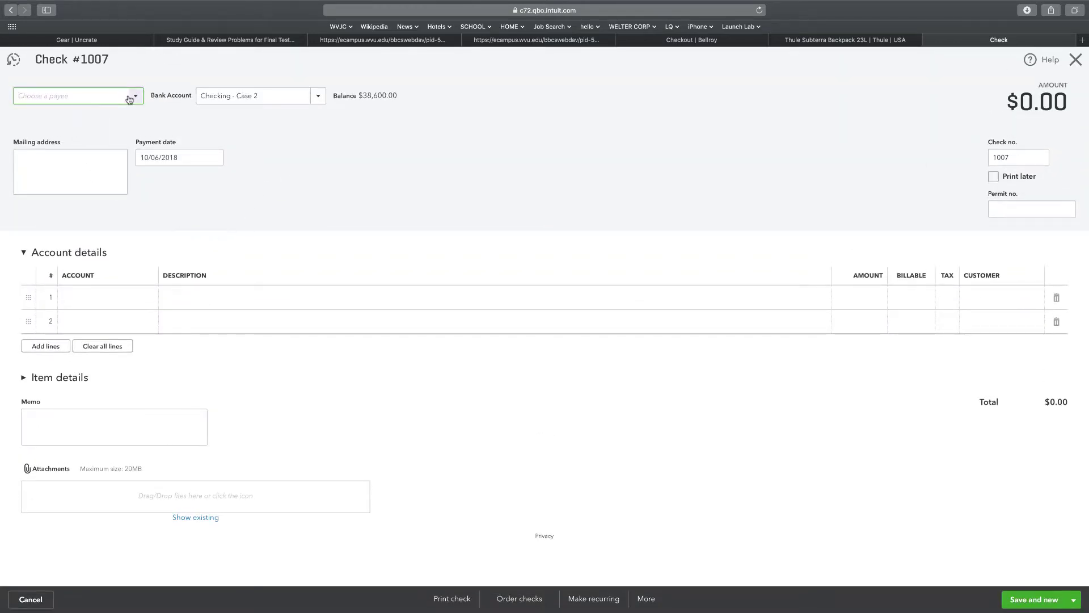
pyautogui.click(248, 96)
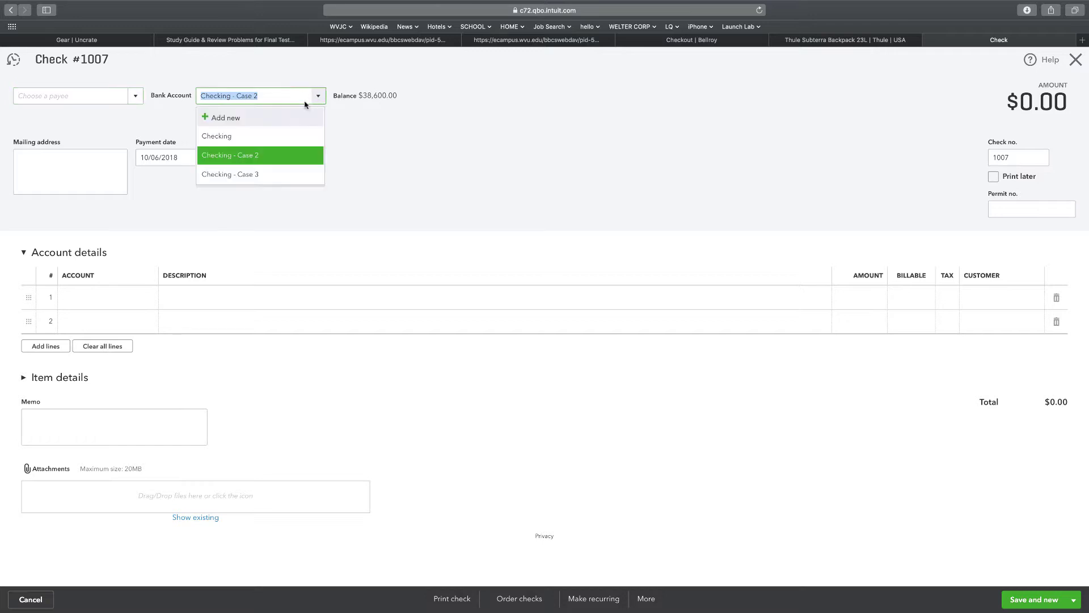
pyautogui.click(248, 135)
pyautogui.click(135, 96)
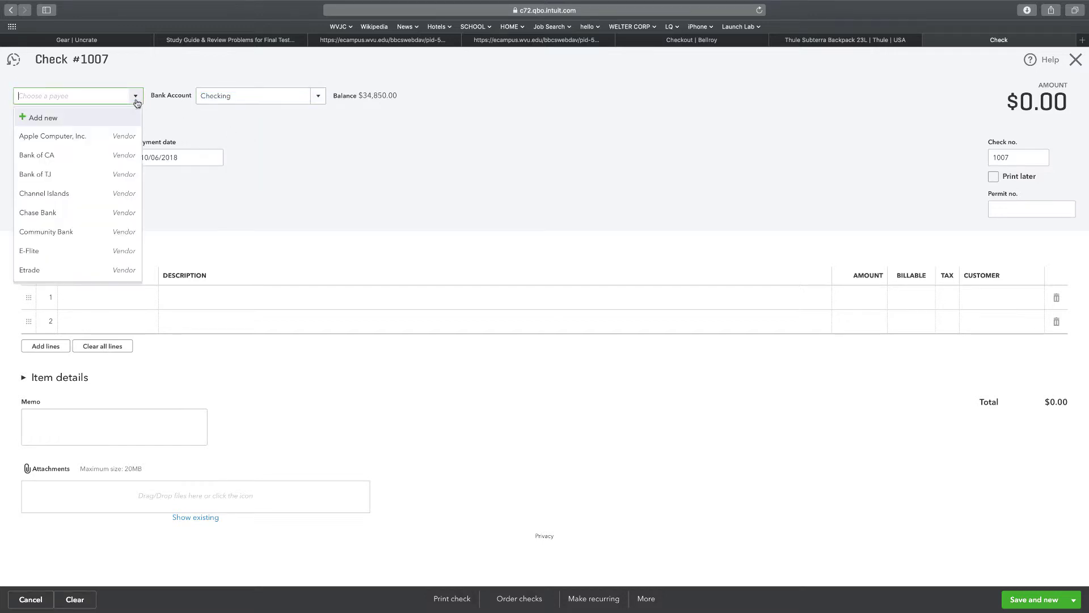
pyautogui.scroll(-5, 40, 218)
pyautogui.click(40, 269)
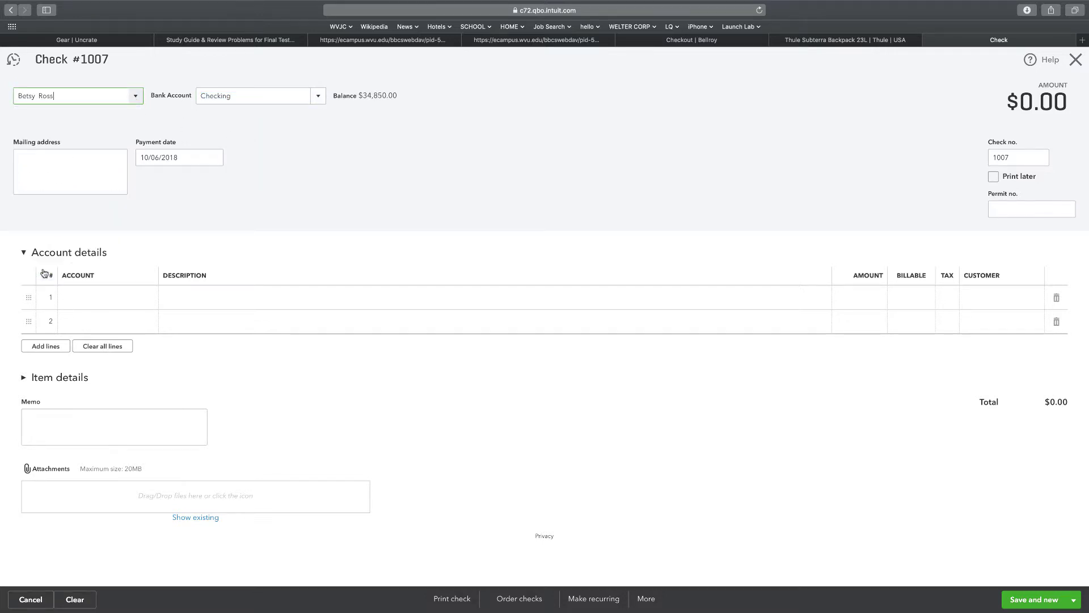
pyautogui.click(181, 157)
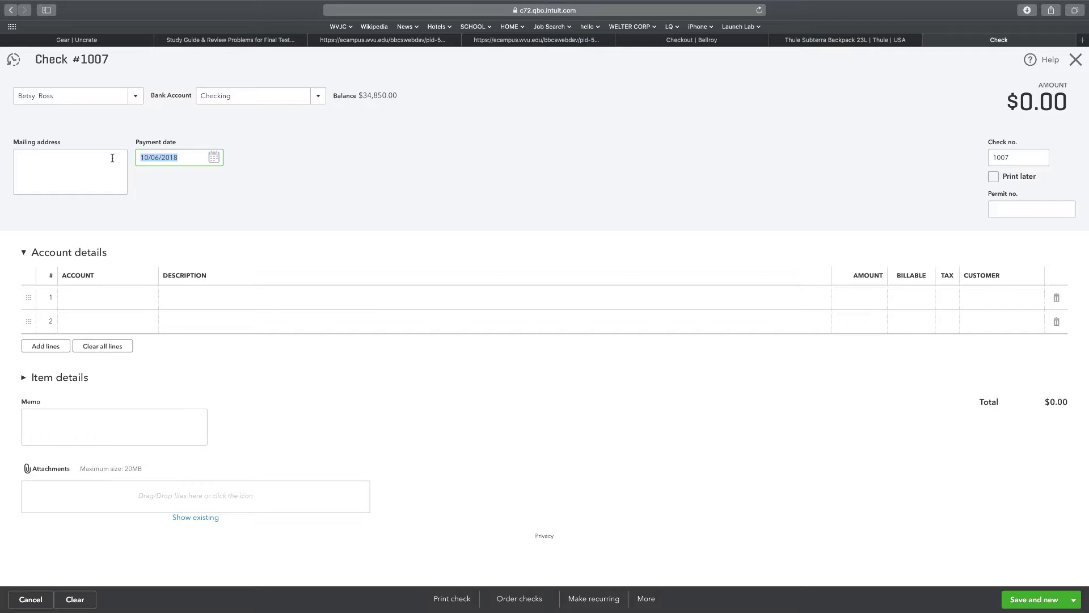
pyautogui.write('1/17/1')
pyautogui.click(222, 225)
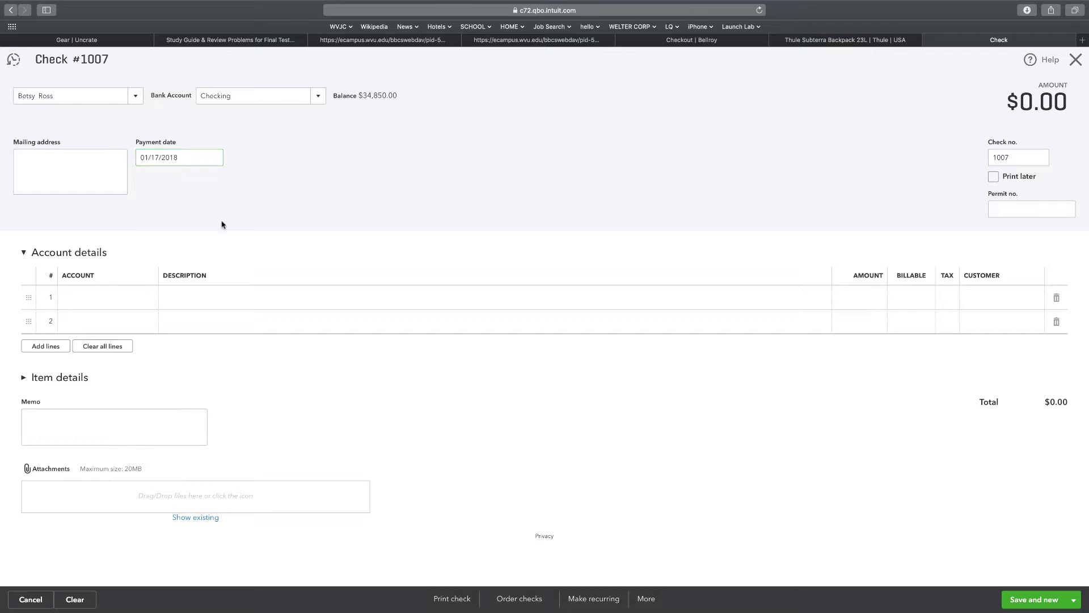
# Add line 1 to check #1007: Payroll Expenses for 1,569.50.
pyautogui.click(80, 301)
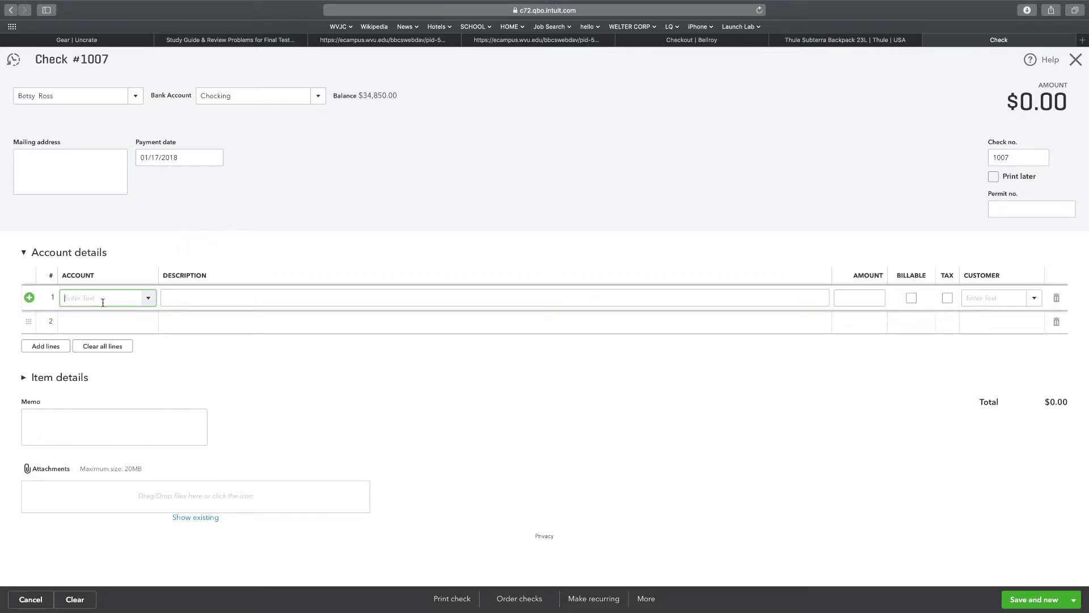
pyautogui.scroll(-5, 132, 415)
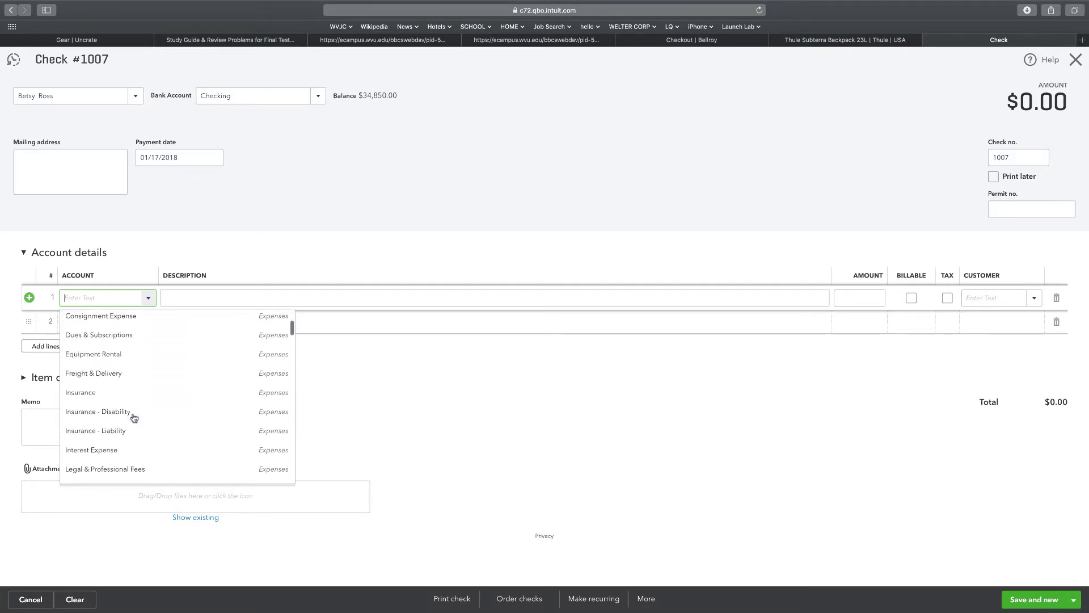
pyautogui.click(129, 410)
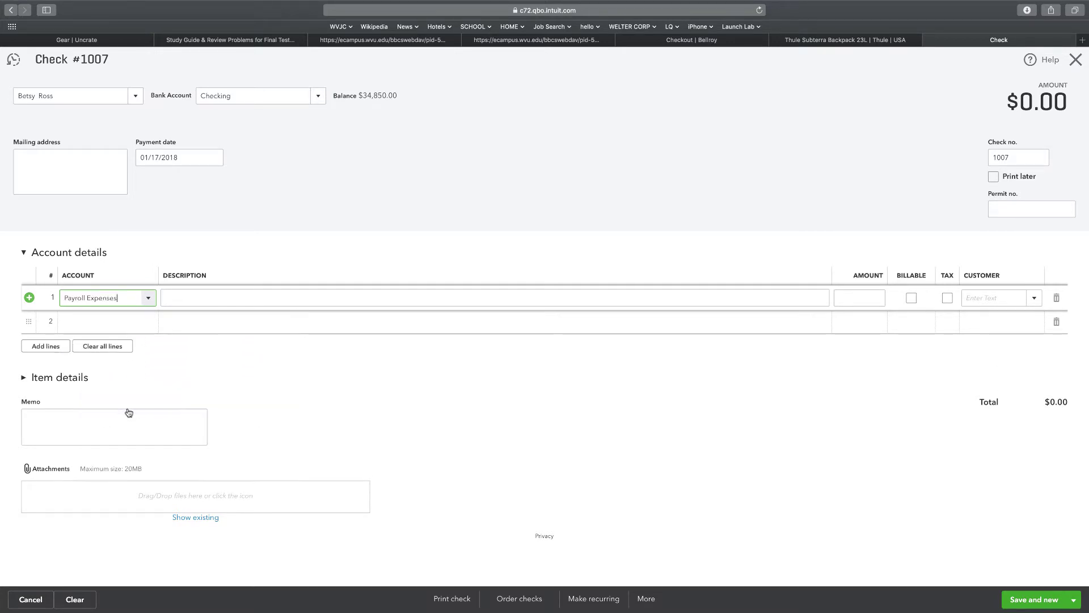
pyautogui.click(857, 296)
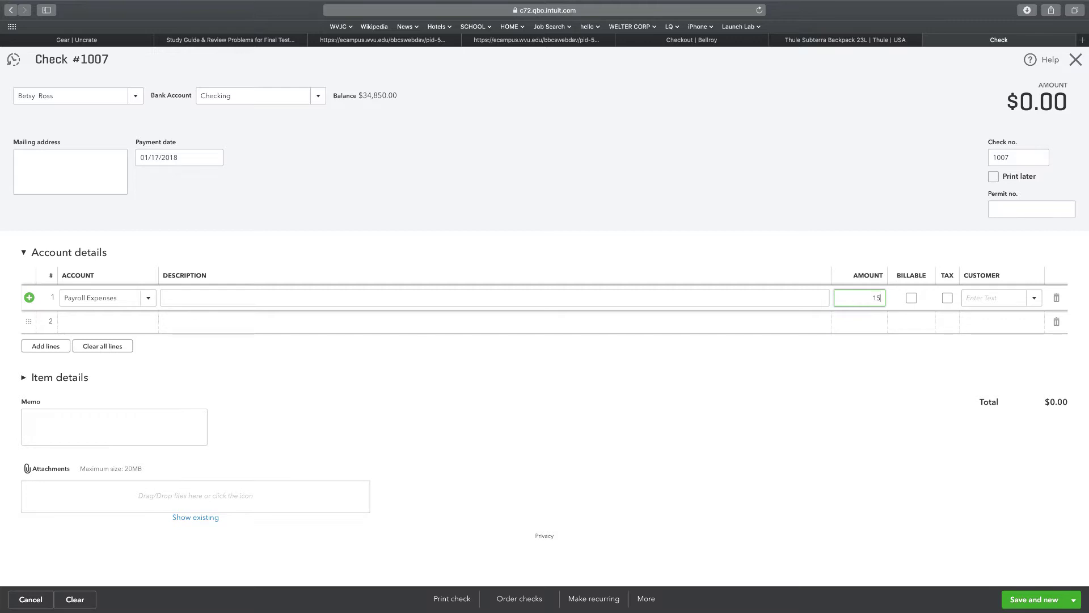
pyautogui.write('1569.50')
# Add line 2: Payroll Tax Payable for -335.09.
pyautogui.click(100, 321)
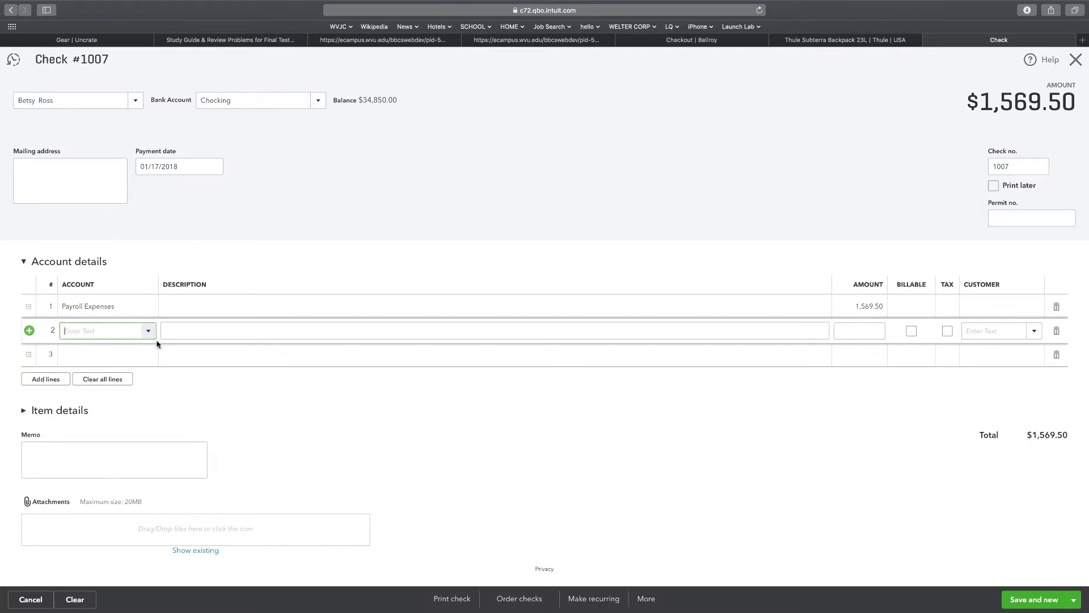
pyautogui.click(147, 331)
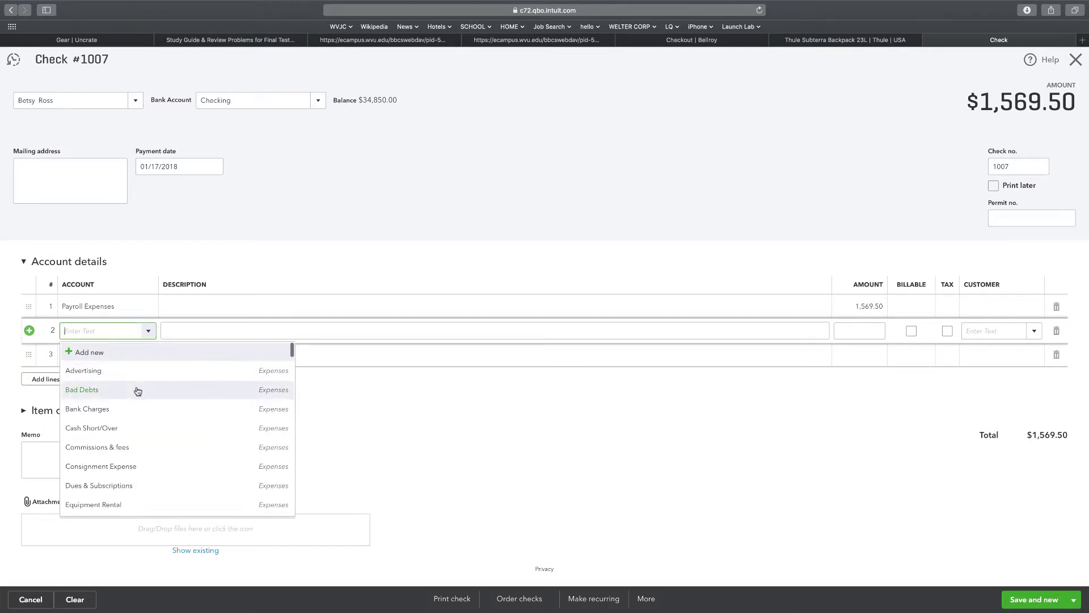
pyautogui.scroll(-10, 131, 409)
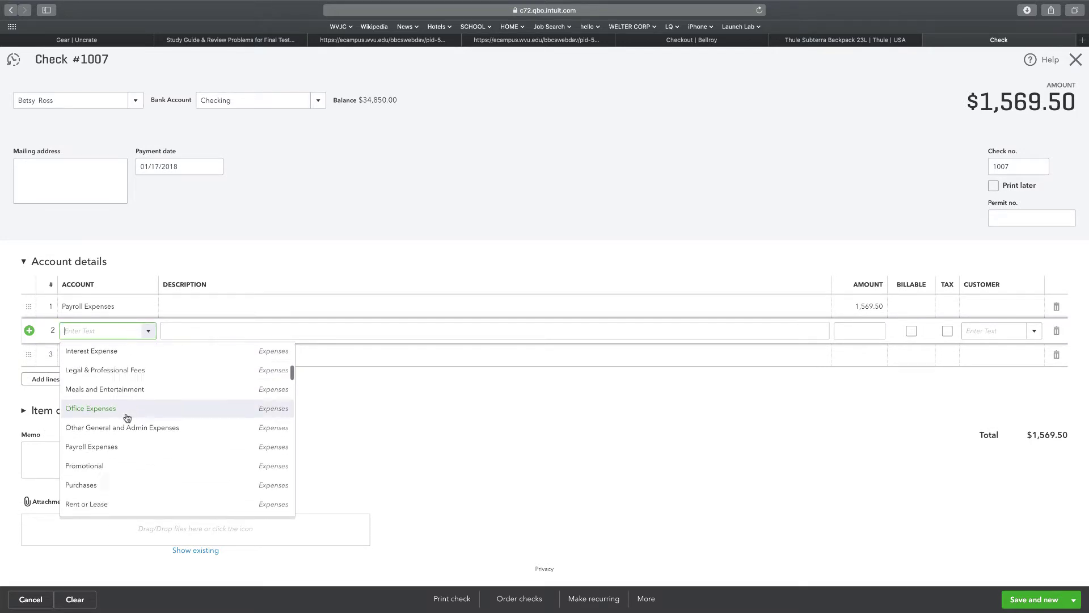
pyautogui.scroll(-10, 127, 417)
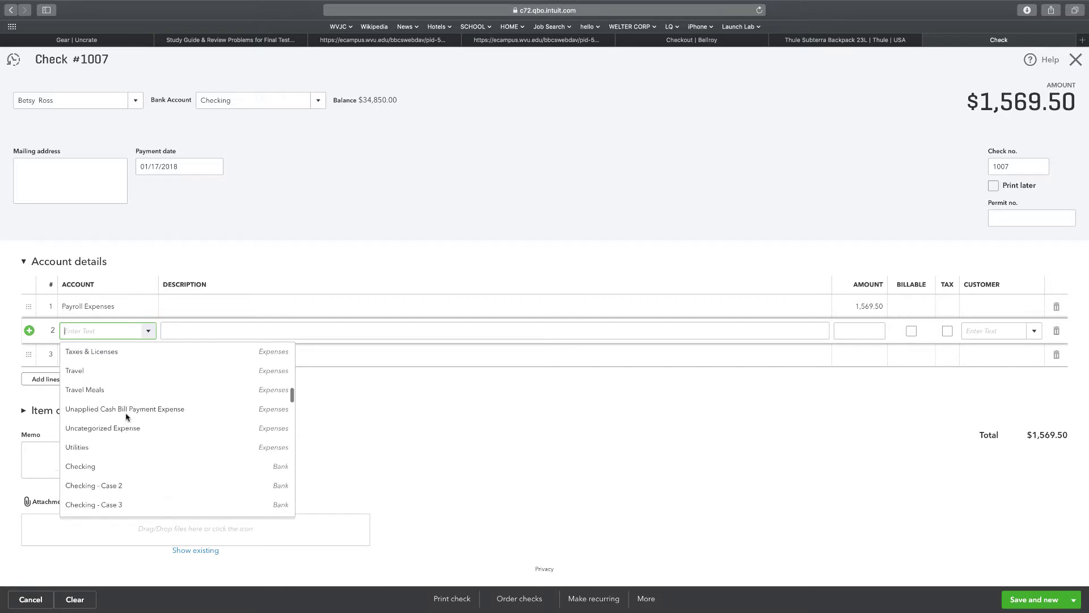
pyautogui.scroll(-5, 126, 417)
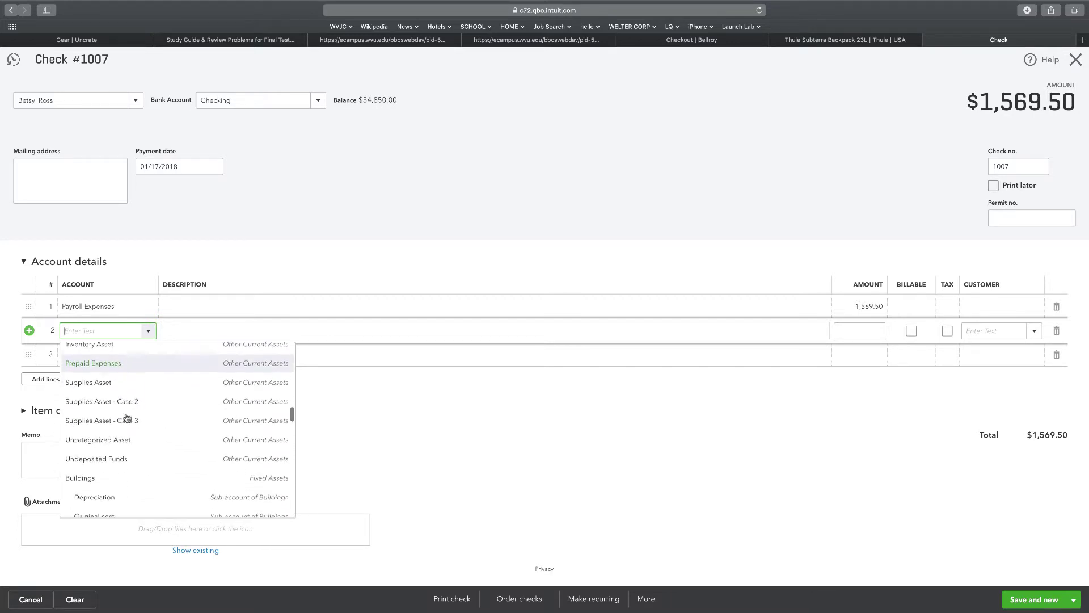
pyautogui.scroll(-8, 126, 418)
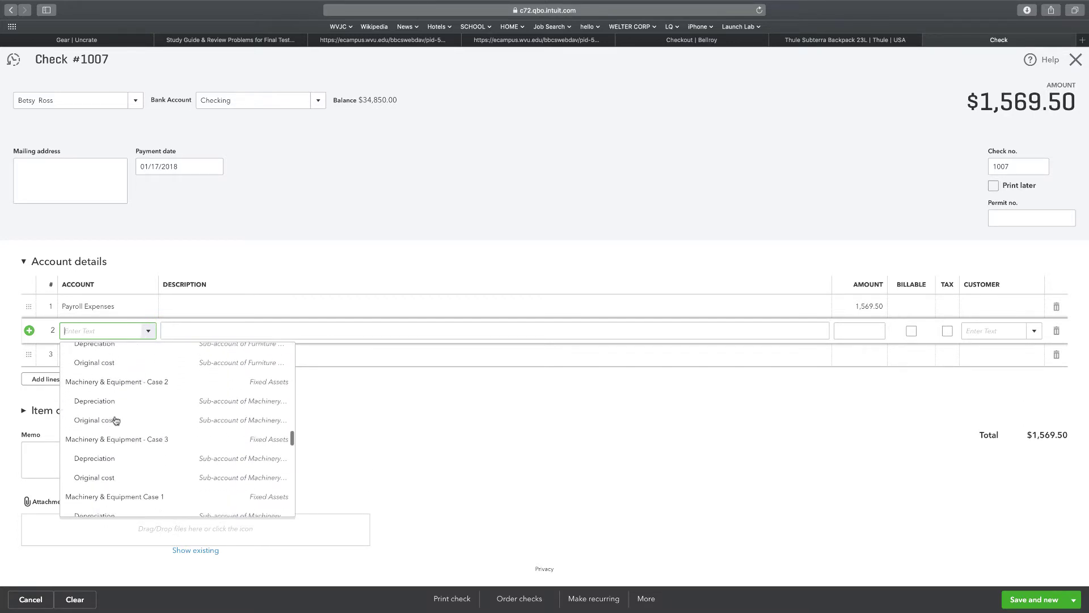
pyautogui.scroll(-8, 115, 421)
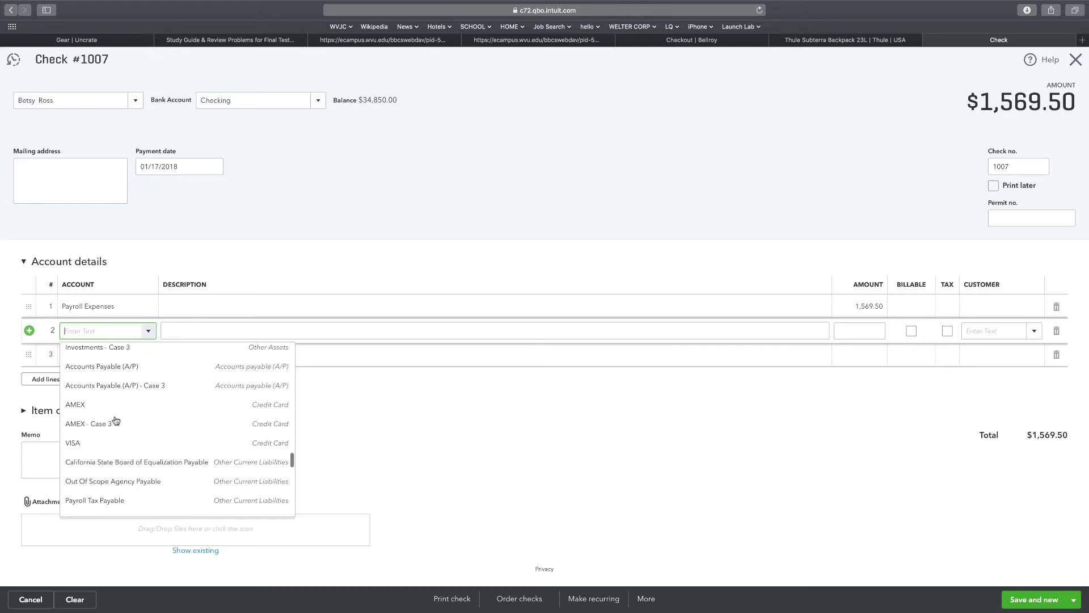
pyautogui.scroll(-3, 114, 419)
pyautogui.click(104, 420)
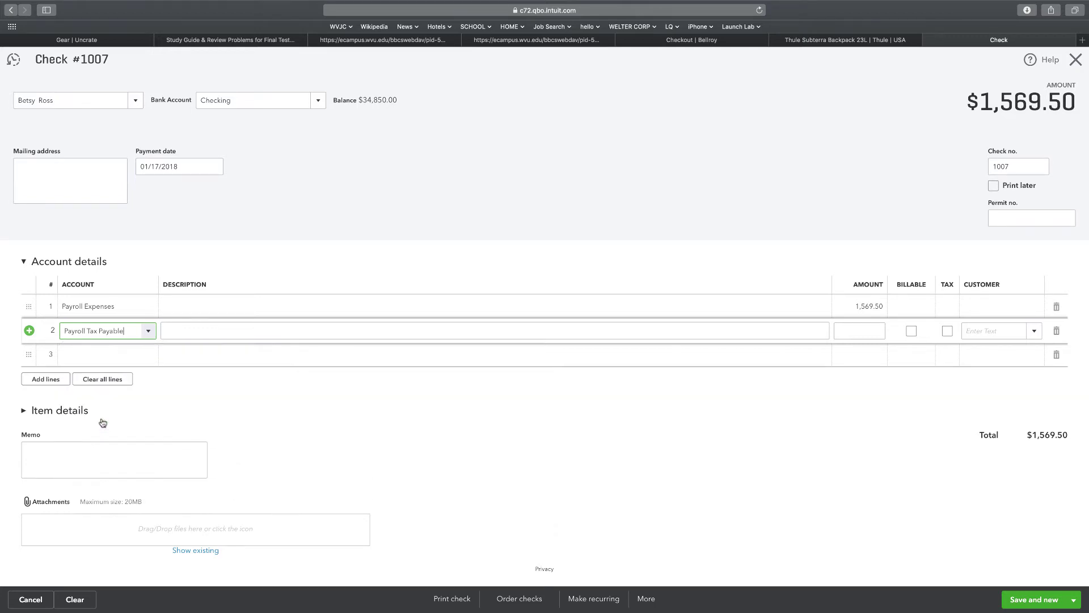
pyautogui.click(868, 331)
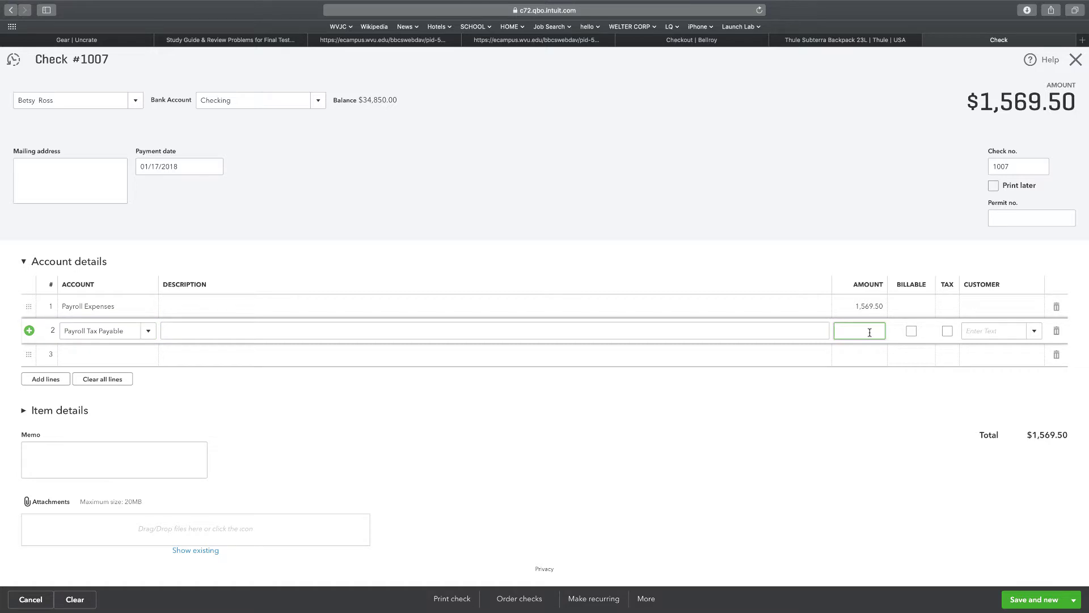
pyautogui.write('-')
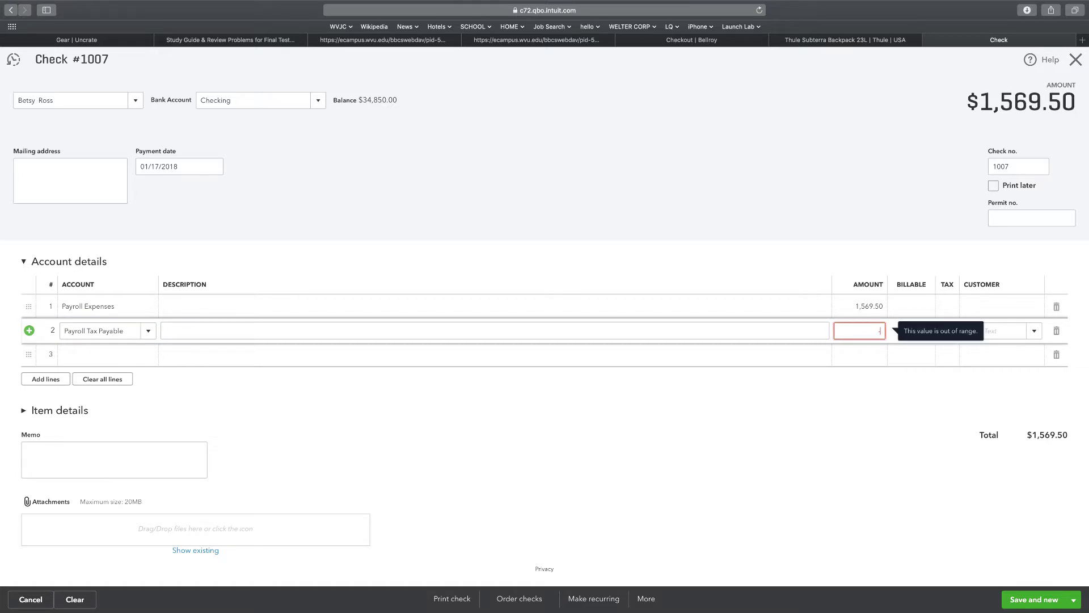
pyautogui.write('335.09')
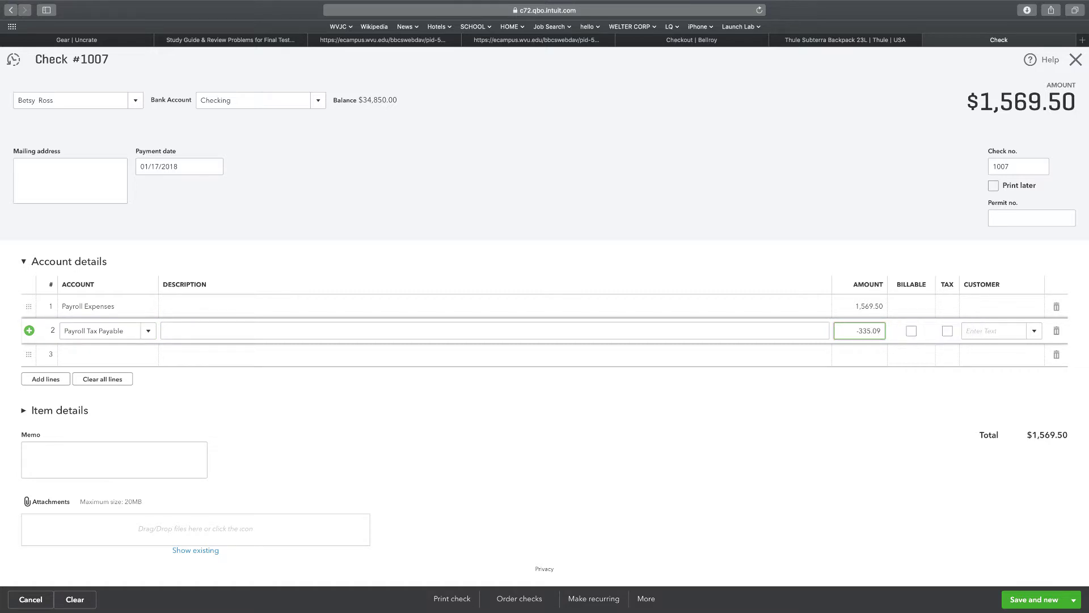
# Add line 3 to the check: Payroll Expenses for 120.07.
pyautogui.click(139, 354)
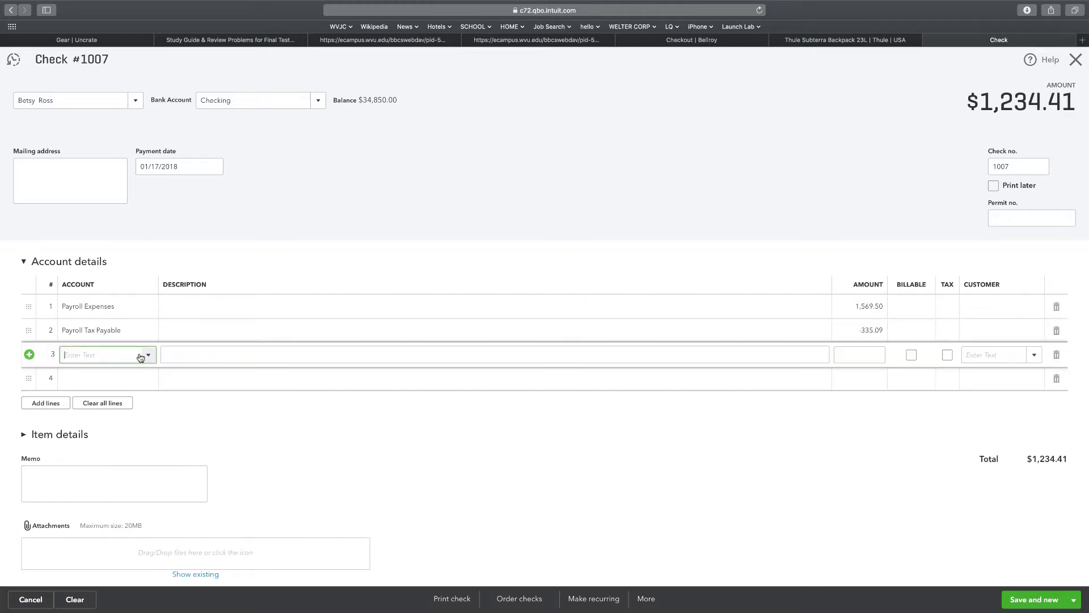
pyautogui.click(147, 355)
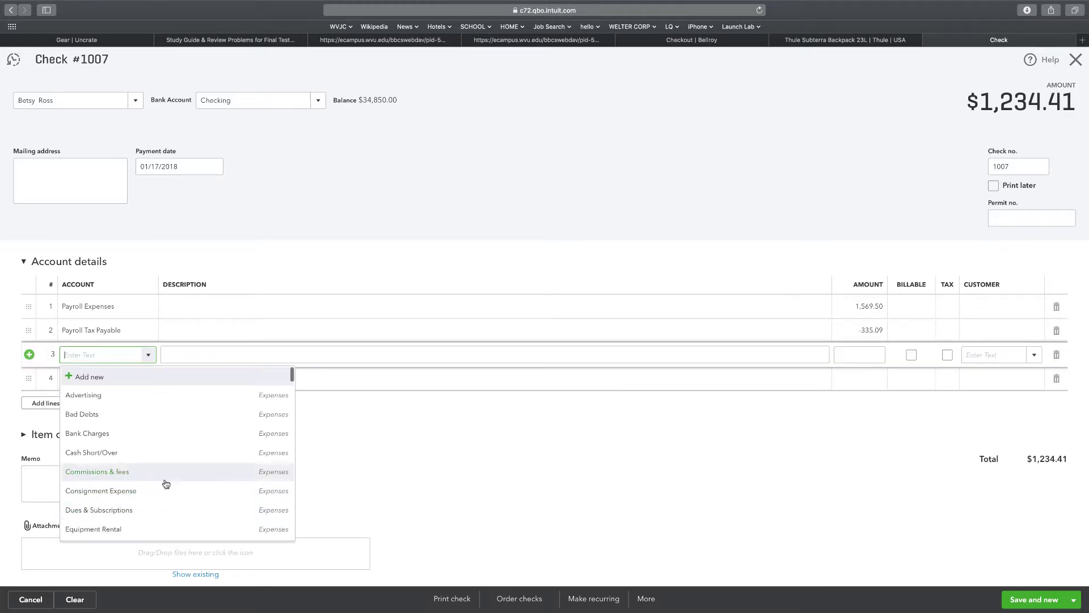
pyautogui.scroll(-10, 165, 484)
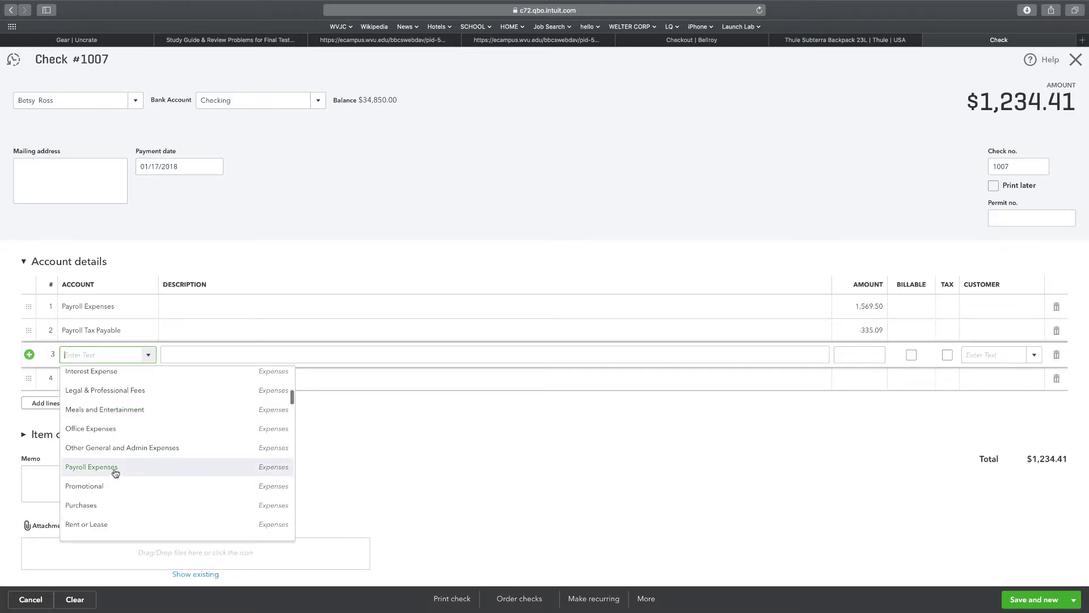
pyautogui.click(115, 473)
pyautogui.click(876, 355)
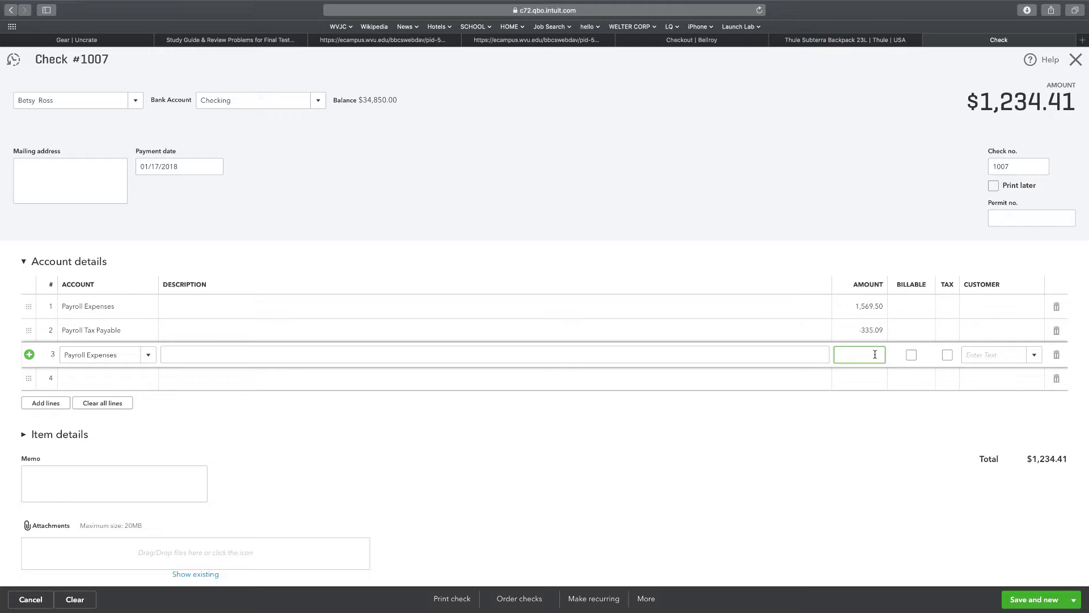
pyautogui.write('120.87')
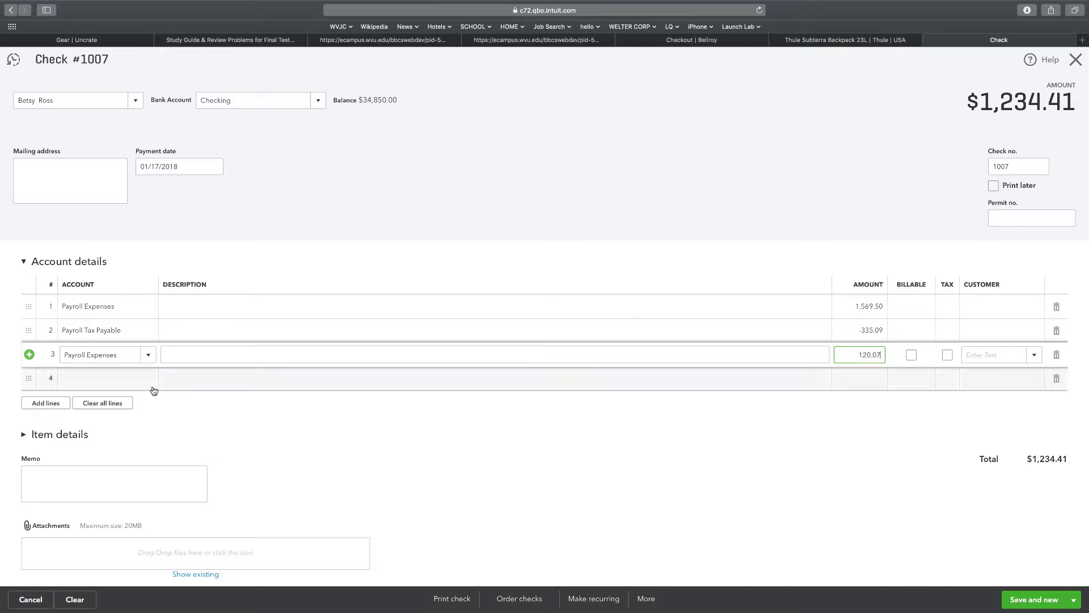
# Add line 4: Payroll Tax Payable for -120.07, bringing the total to $1,234.41.
pyautogui.click(99, 372)
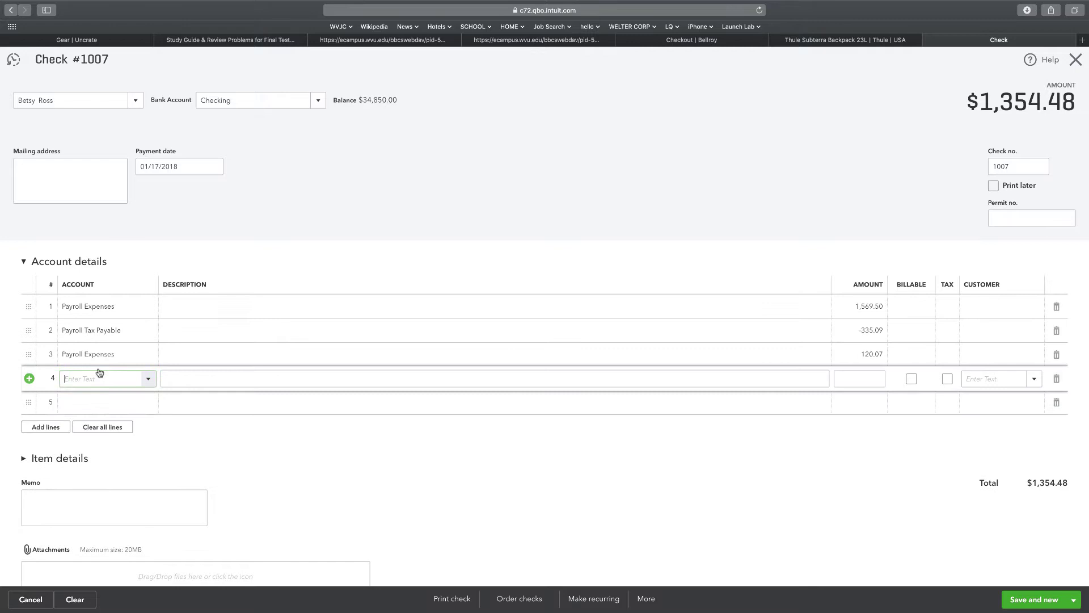
pyautogui.click(149, 379)
pyautogui.scroll(-10, 148, 437)
pyautogui.scroll(-5, 147, 436)
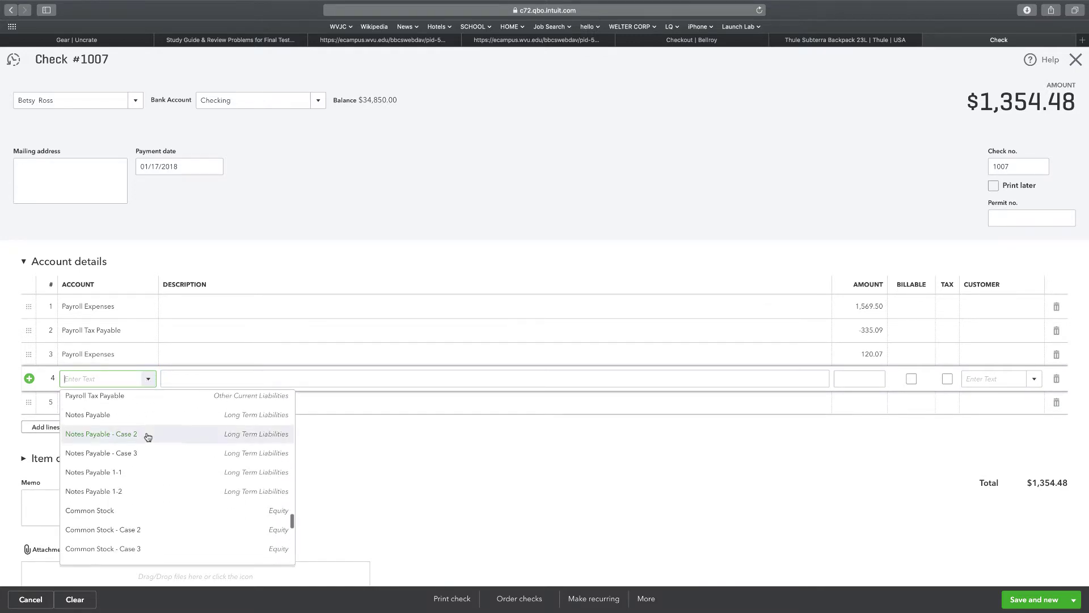
pyautogui.scroll(-3, 147, 437)
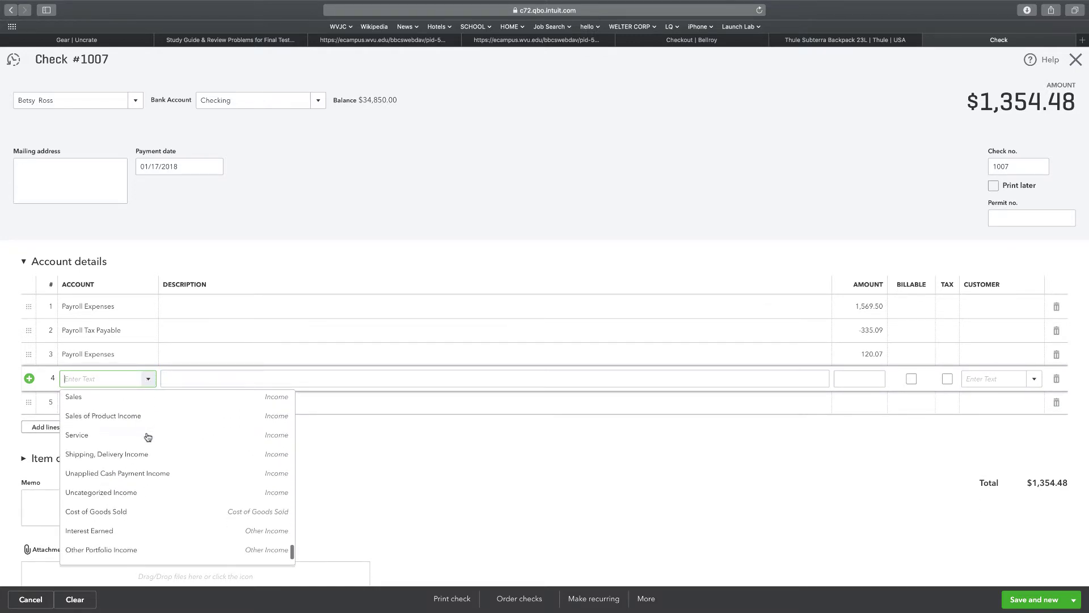
pyautogui.scroll(6, 148, 436)
pyautogui.scroll(2, 147, 436)
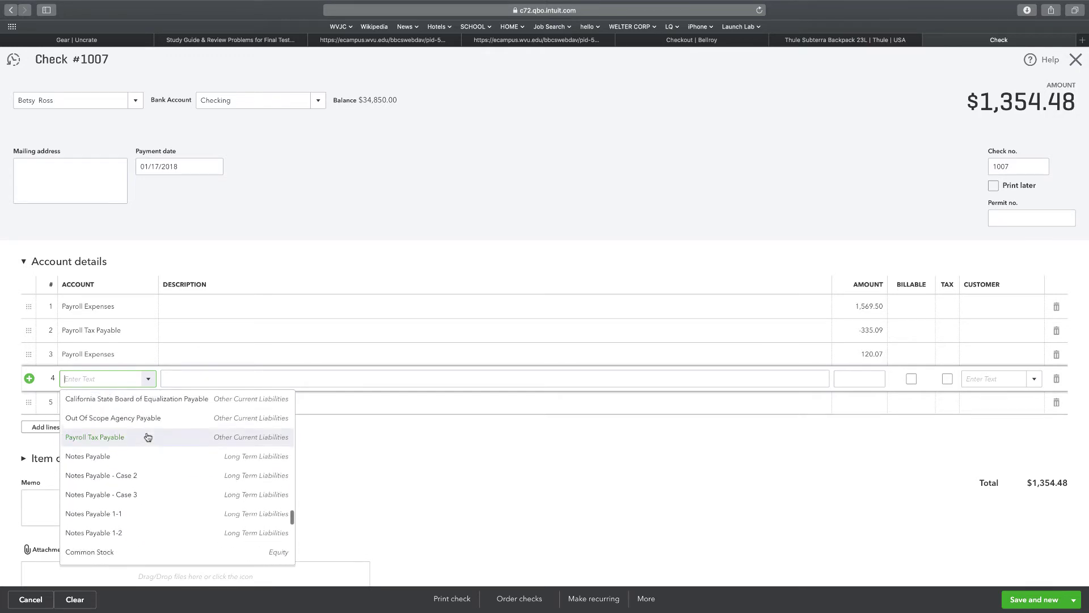
pyautogui.click(111, 457)
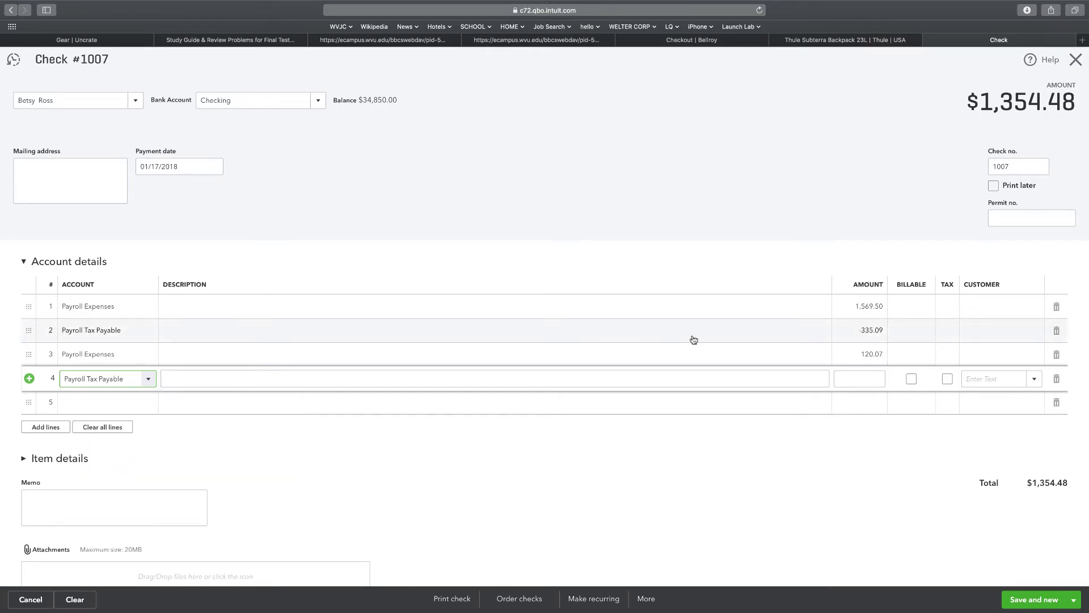
pyautogui.click(864, 375)
pyautogui.write('-120.0')
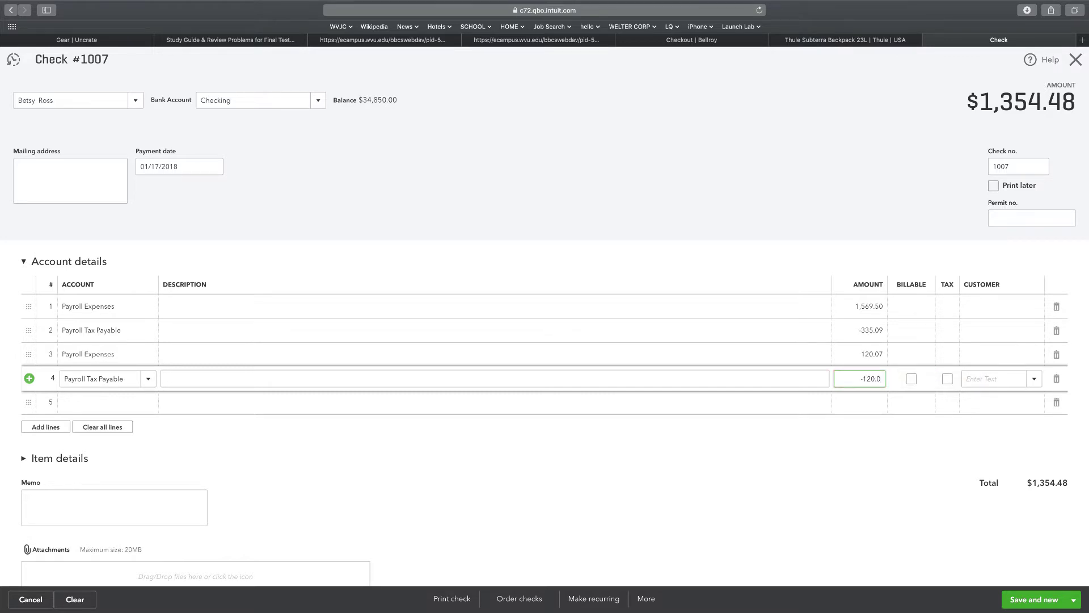
pyautogui.write('7')
pyautogui.click(396, 452)
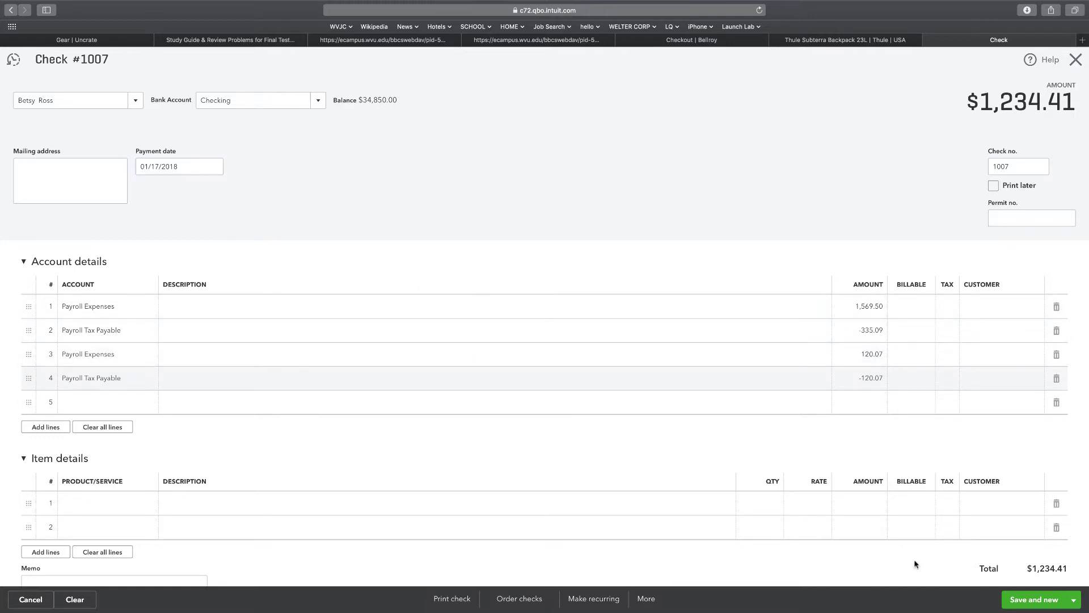
# Make the $1,234.41 check a recurring template of type Unscheduled.
pyautogui.click(594, 599)
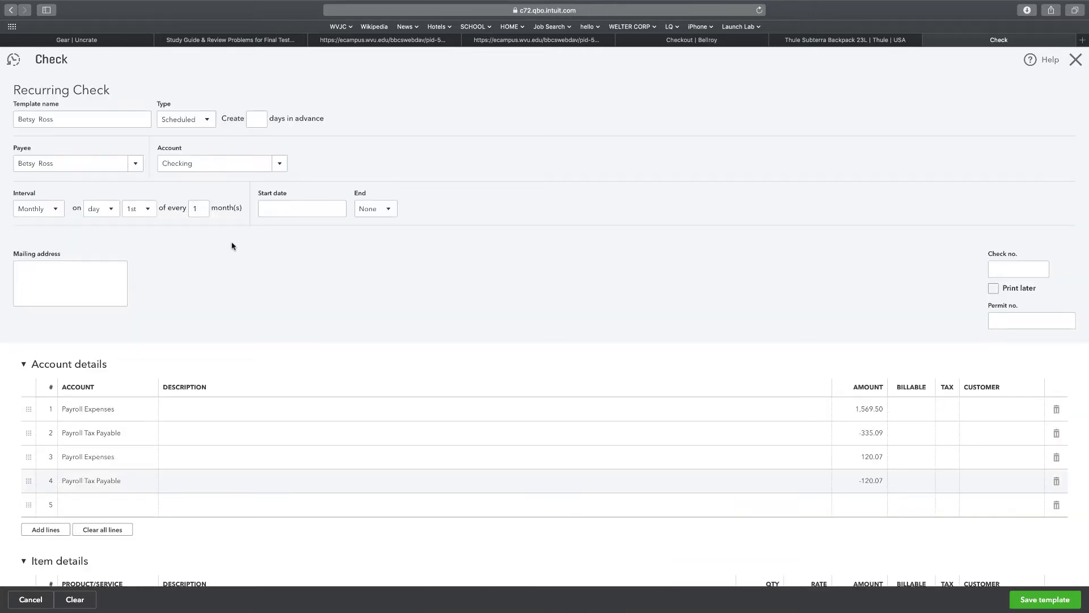
pyautogui.click(205, 120)
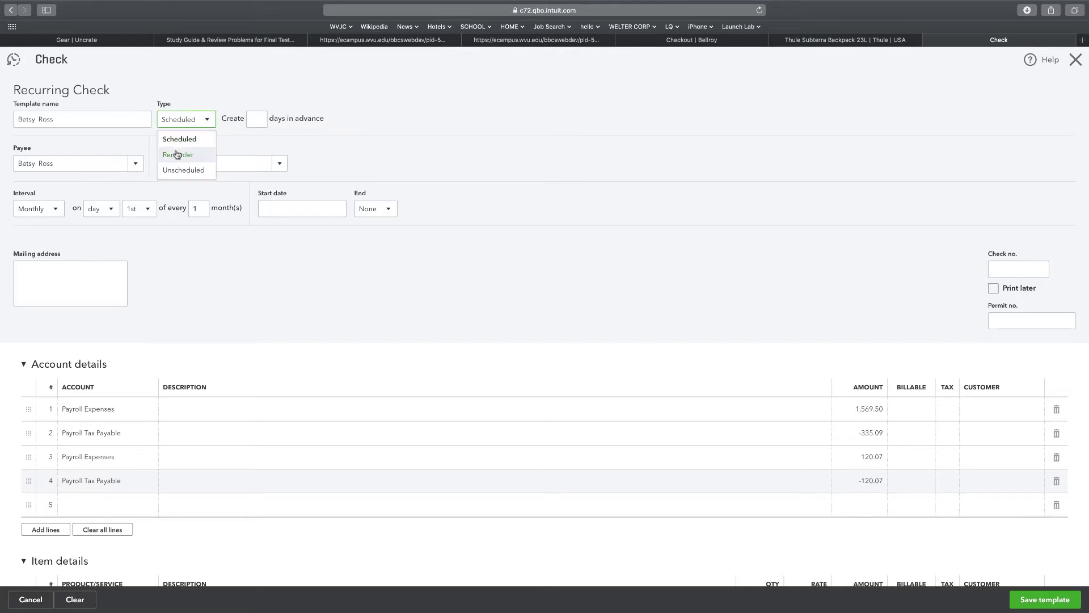
pyautogui.click(171, 171)
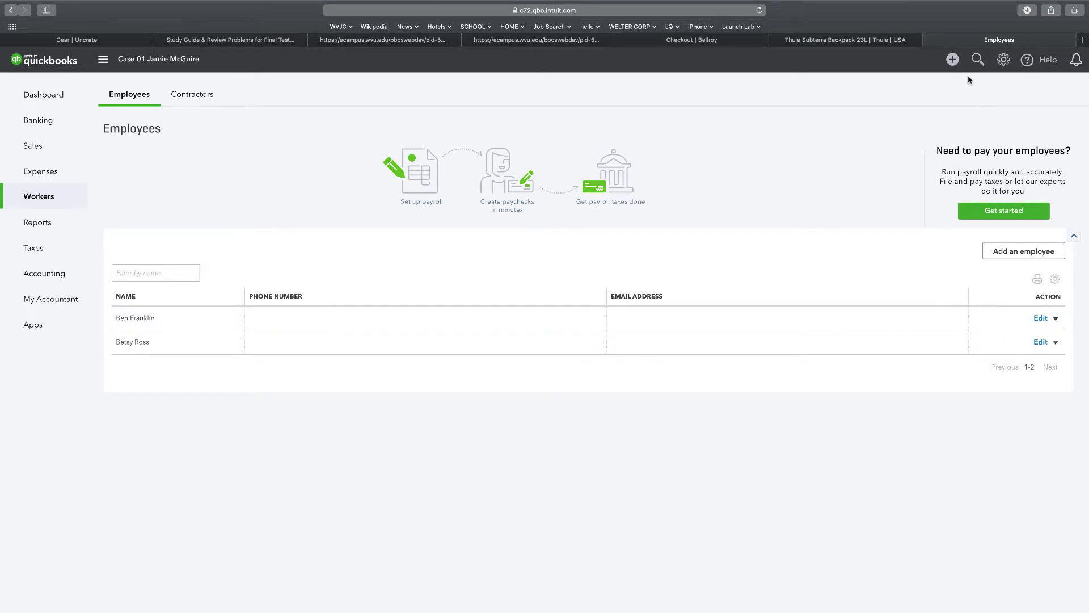
# Start a new check and glance at, then dismiss, its extra actions.
pyautogui.click(952, 60)
pyautogui.click(702, 149)
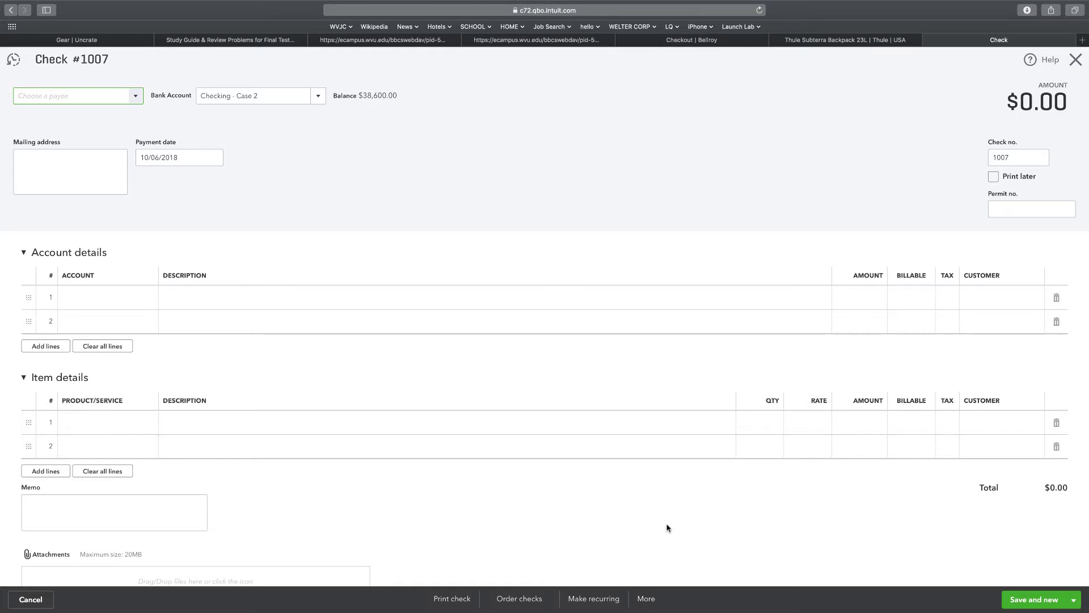
pyautogui.click(650, 604)
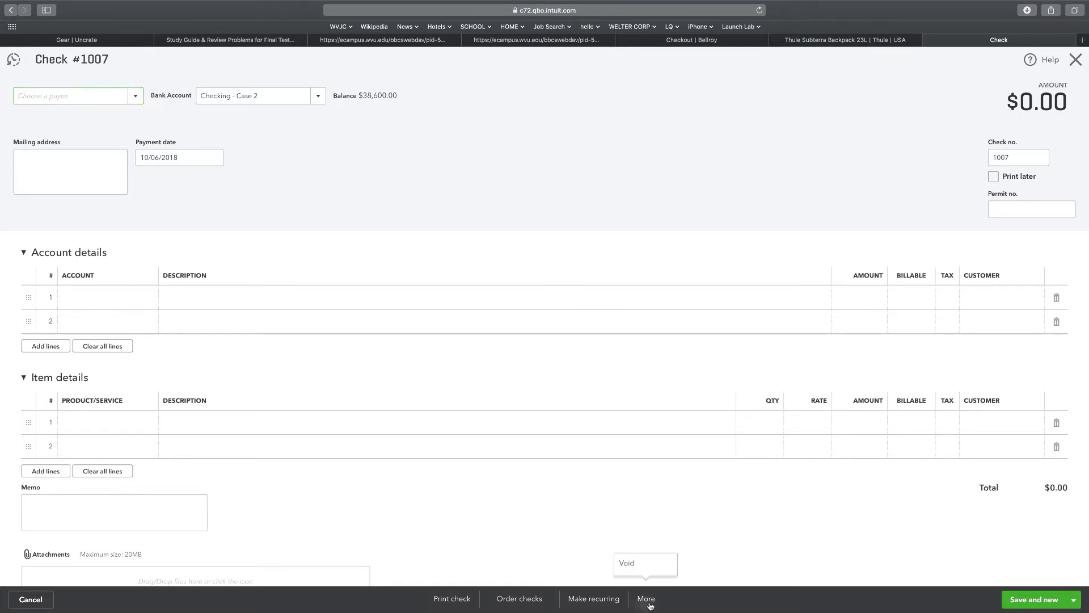
pyautogui.click(809, 498)
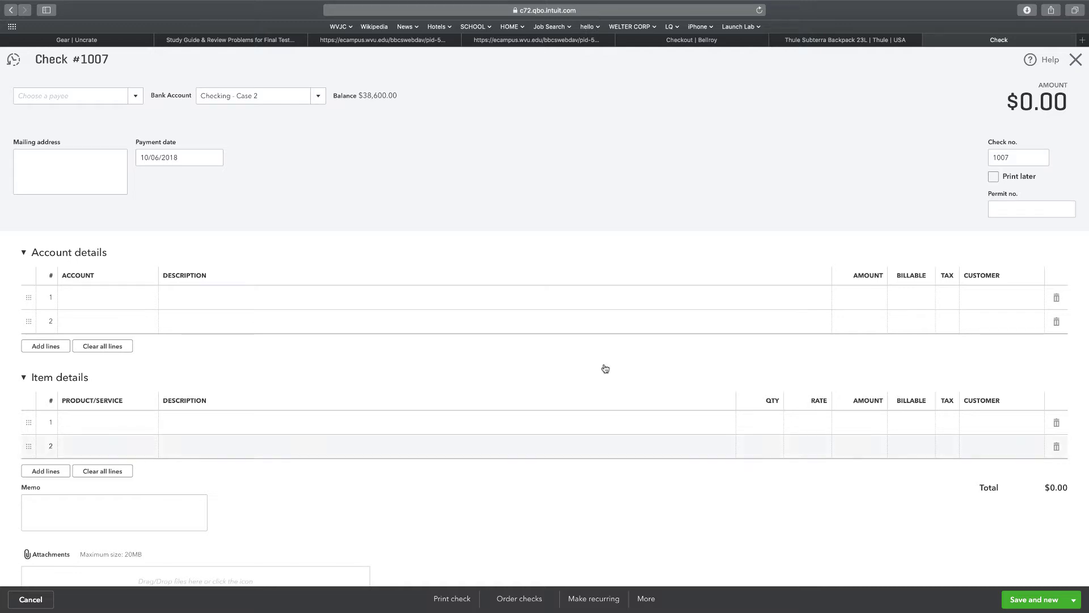
# Pay the new check from Checking to the first employee.
pyautogui.click(315, 96)
pyautogui.click(219, 137)
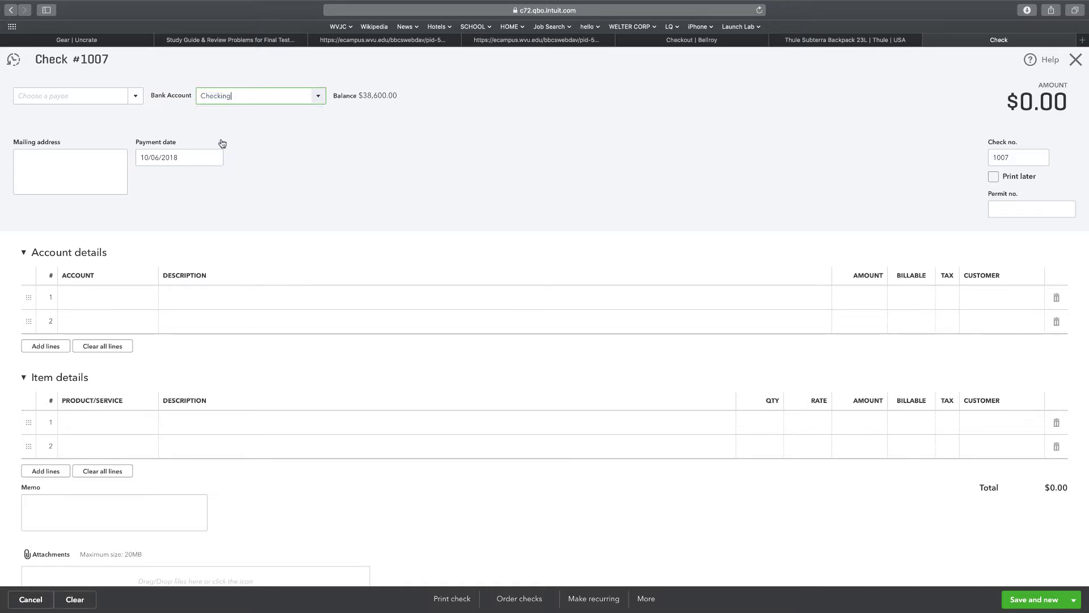
pyautogui.click(136, 96)
pyautogui.scroll(-5, 48, 164)
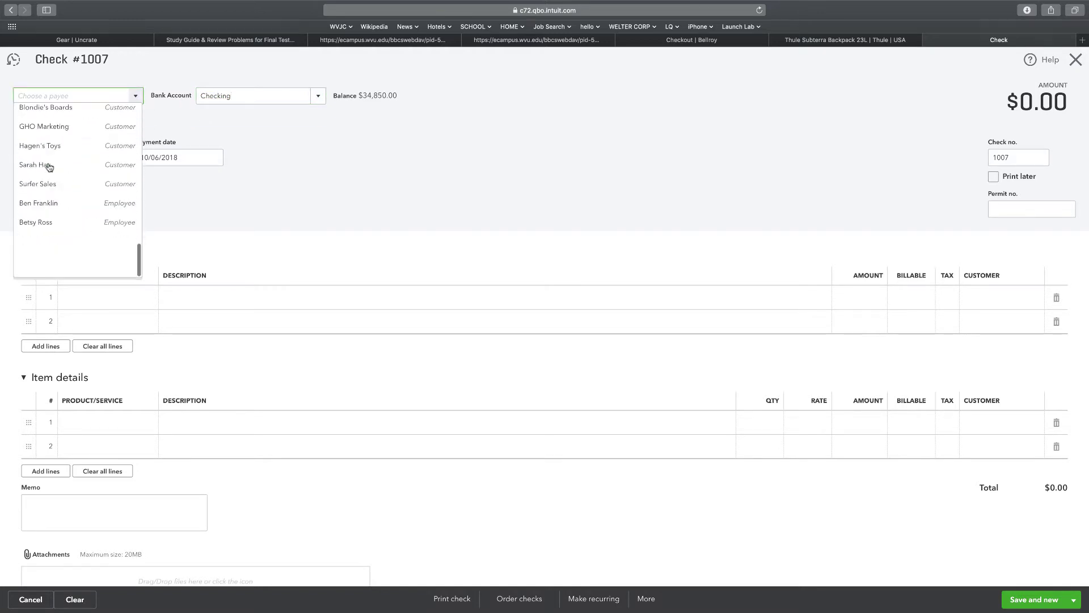
pyautogui.click(41, 250)
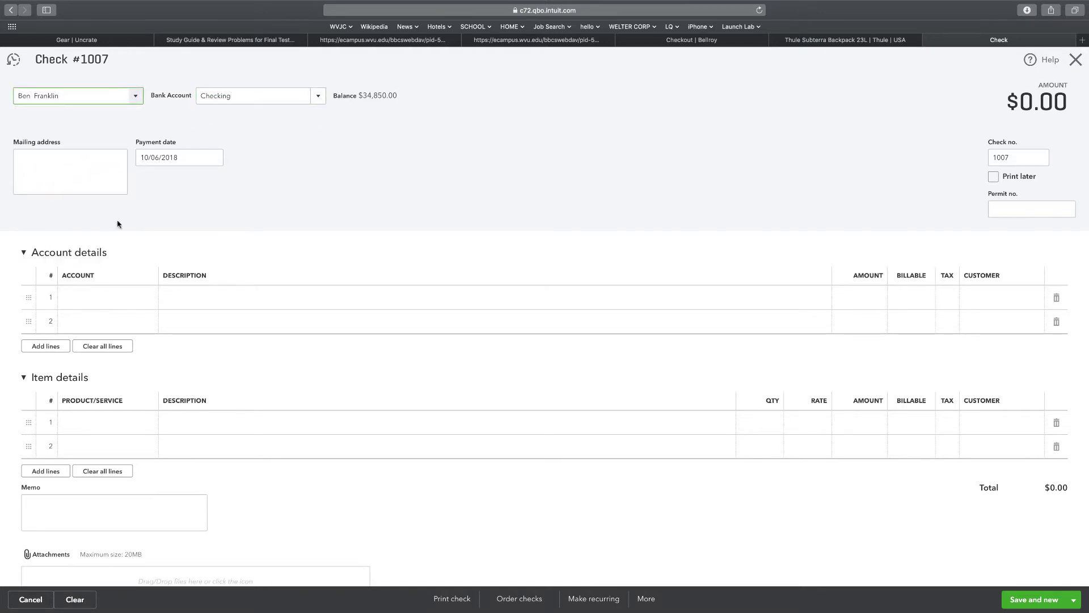
pyautogui.click(200, 200)
pyautogui.scroll(-2, 199, 200)
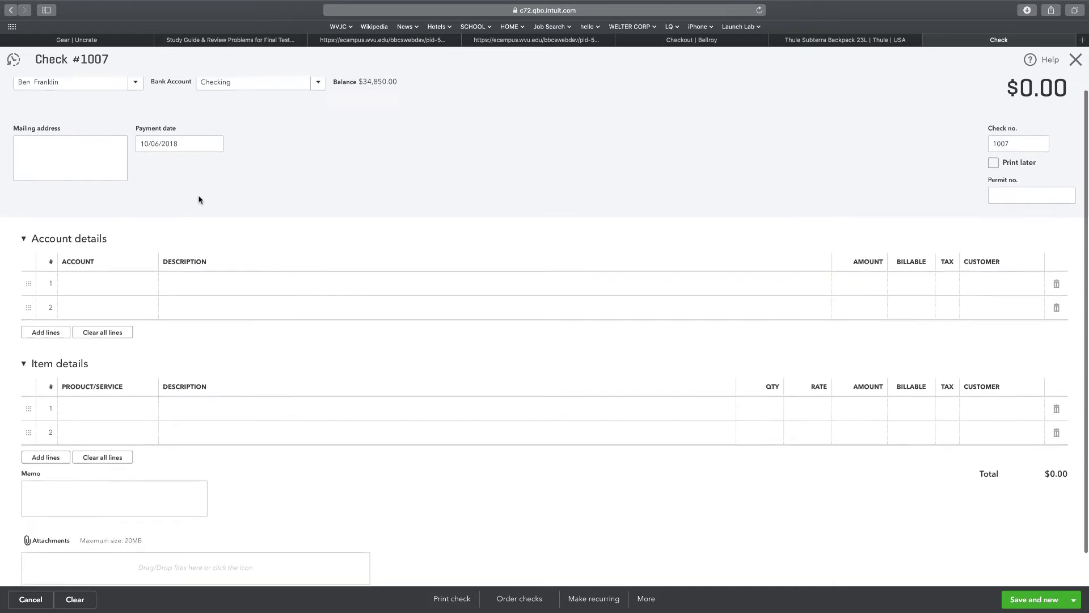
pyautogui.scroll(1, 200, 199)
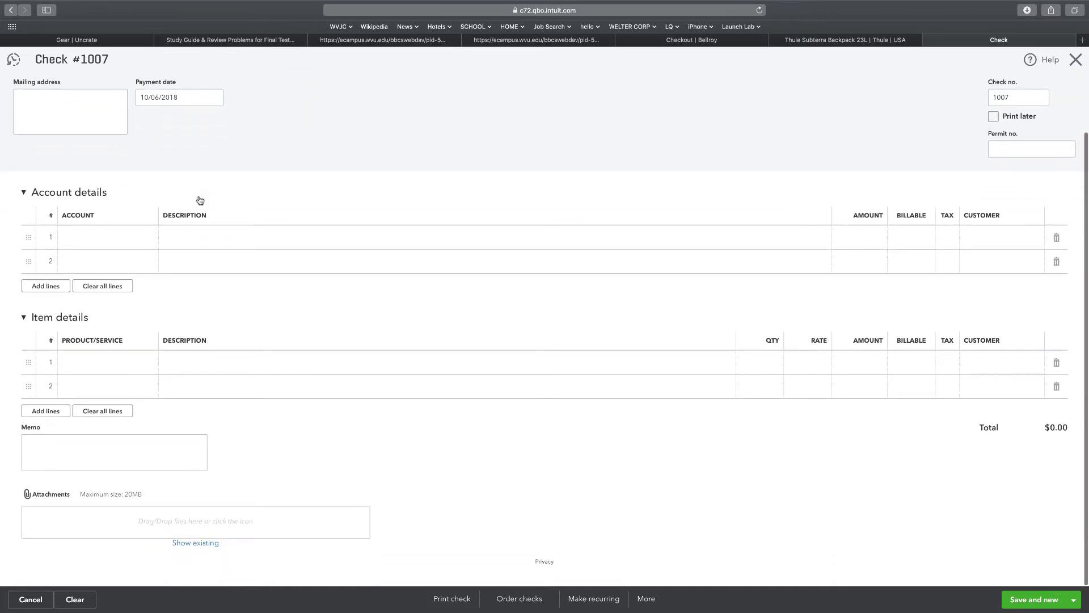
pyautogui.scroll(1, 199, 199)
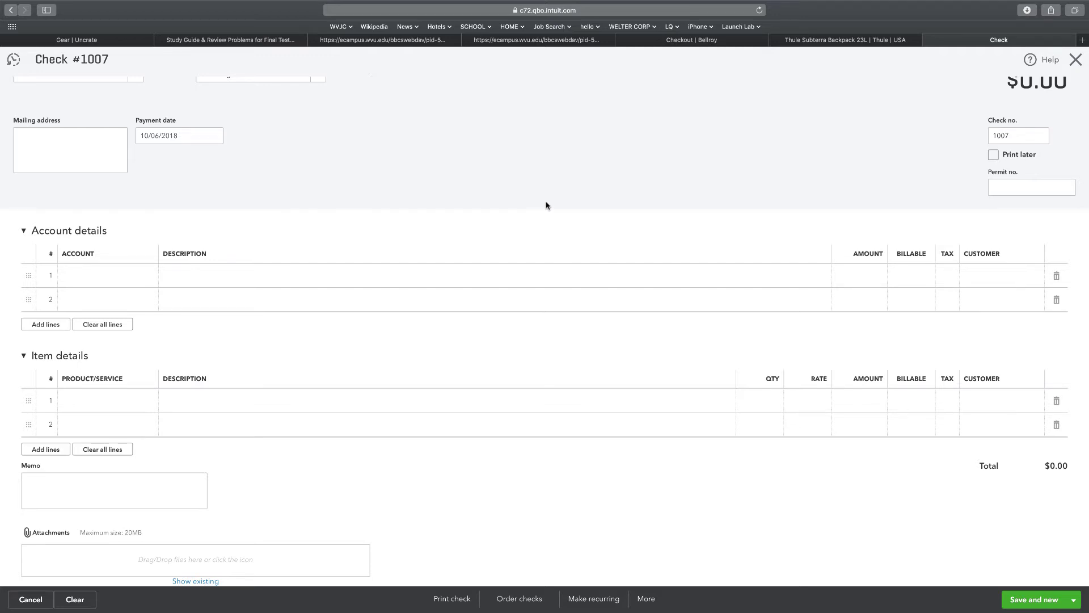
pyautogui.scroll(2, 553, 207)
# Discard the blank check without saving and open the Recurring Transactions list.
pyautogui.click(1075, 61)
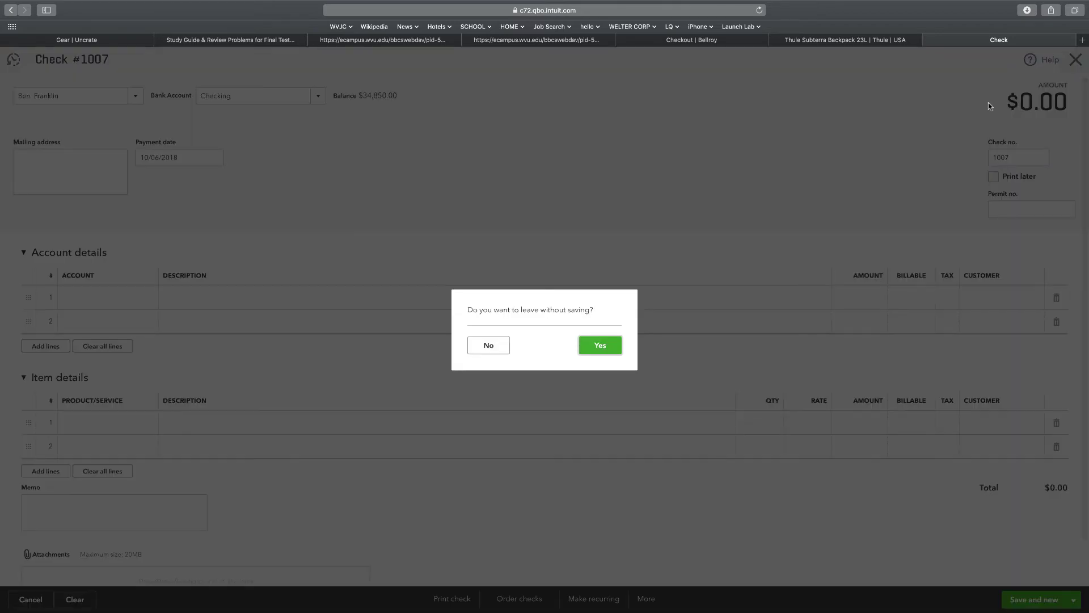
pyautogui.click(600, 346)
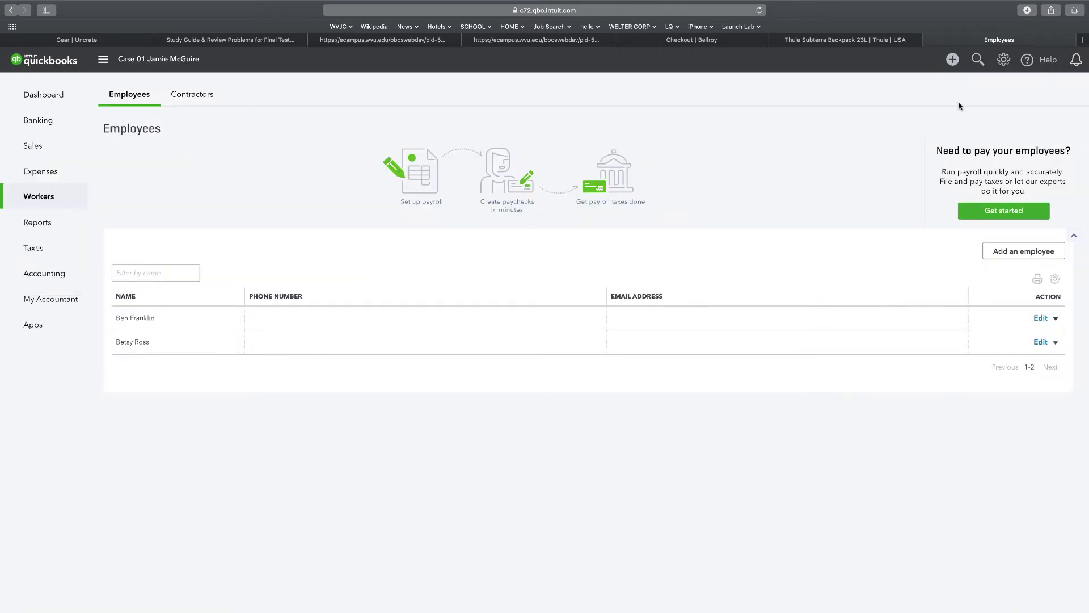
pyautogui.click(1004, 60)
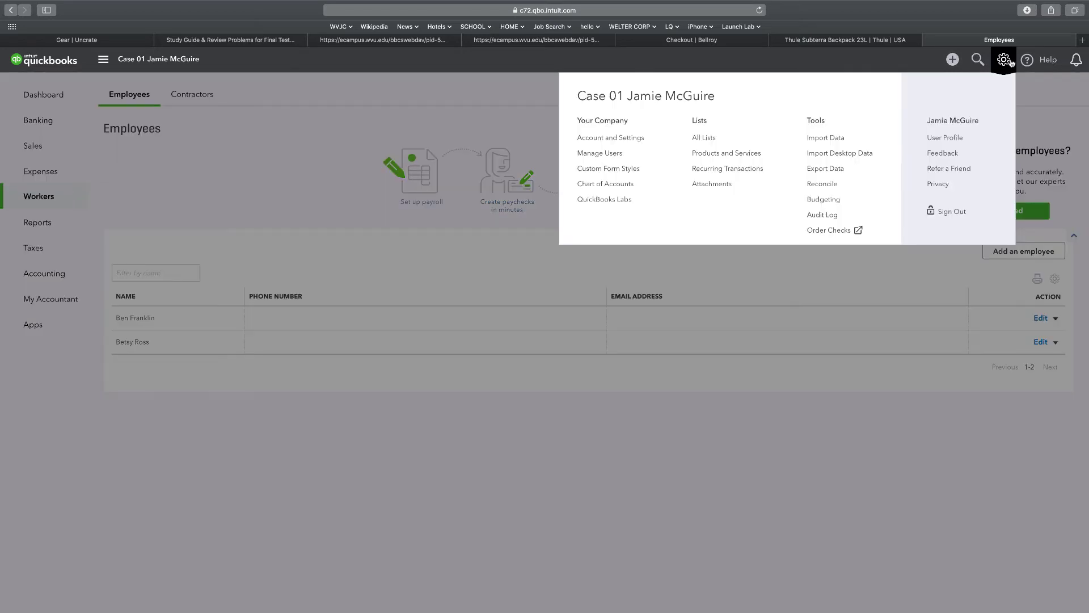
pyautogui.click(708, 169)
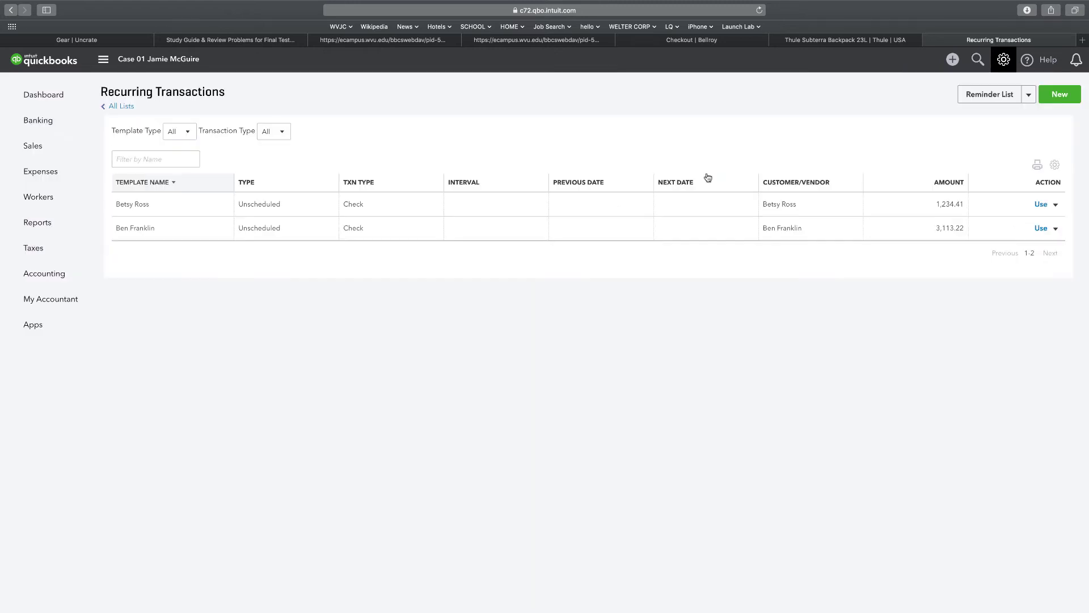
pyautogui.moveTo(39, 198)
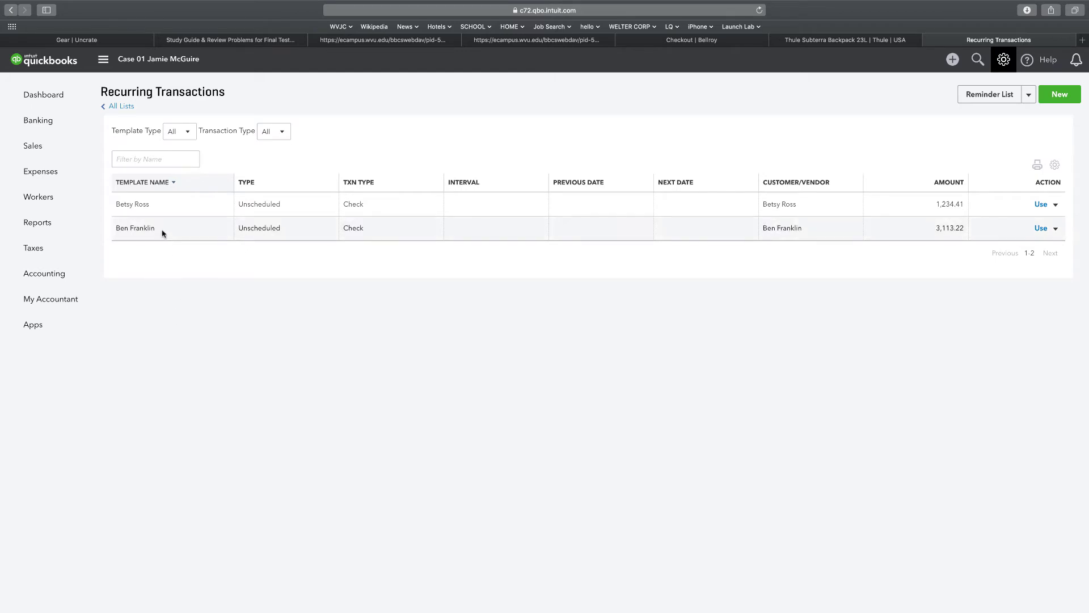
# Create a check from the $3,113.22 template, date it 1/31/2018, and save it.
pyautogui.click(1041, 228)
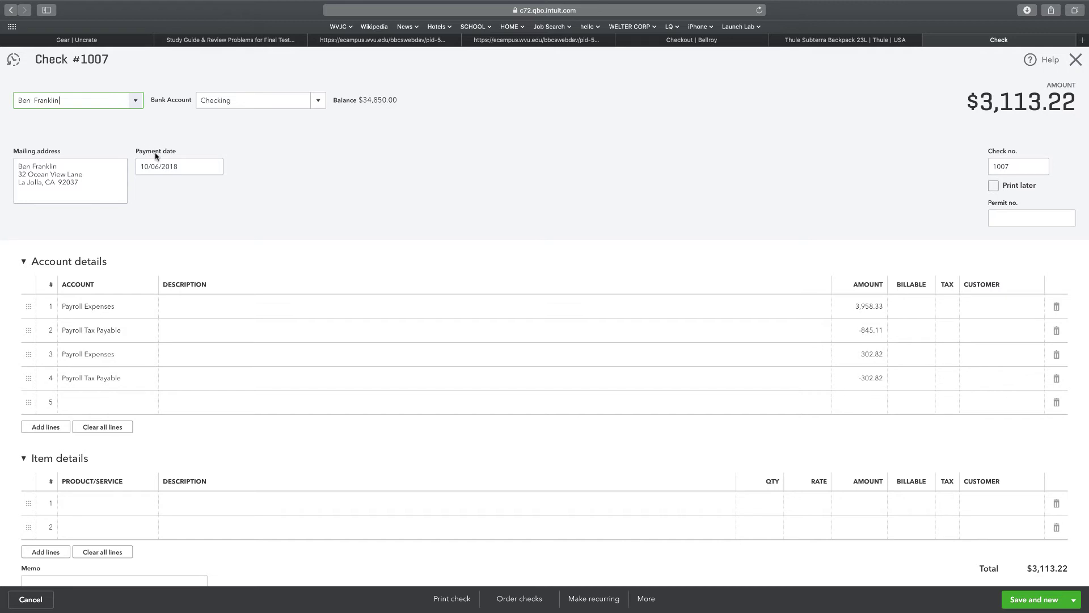
pyautogui.click(159, 167)
pyautogui.click(159, 166)
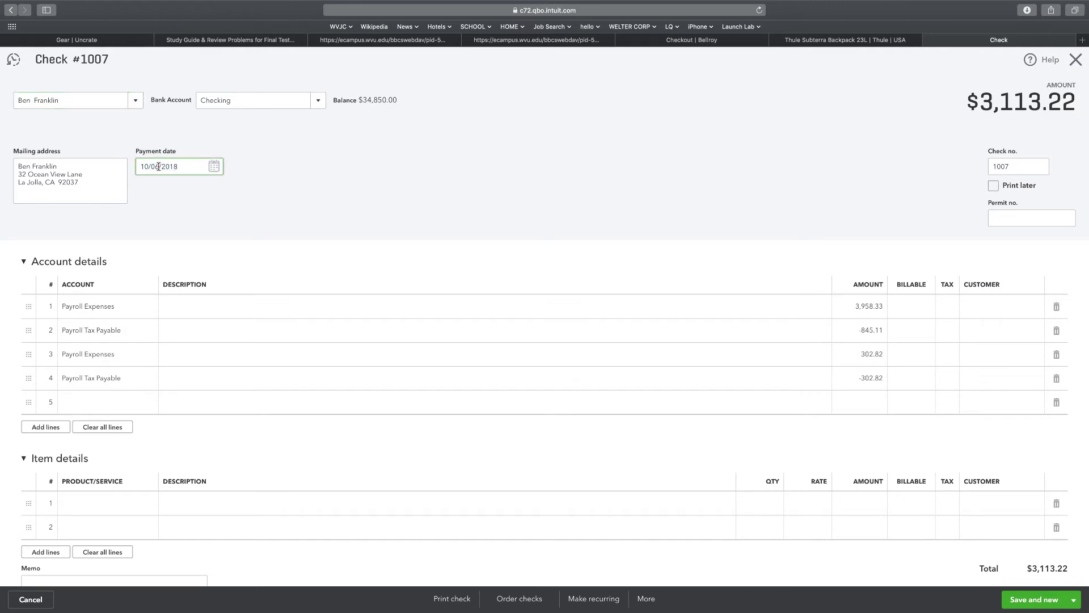
pyautogui.press('BackSpace')
pyautogui.press('BackSpace')
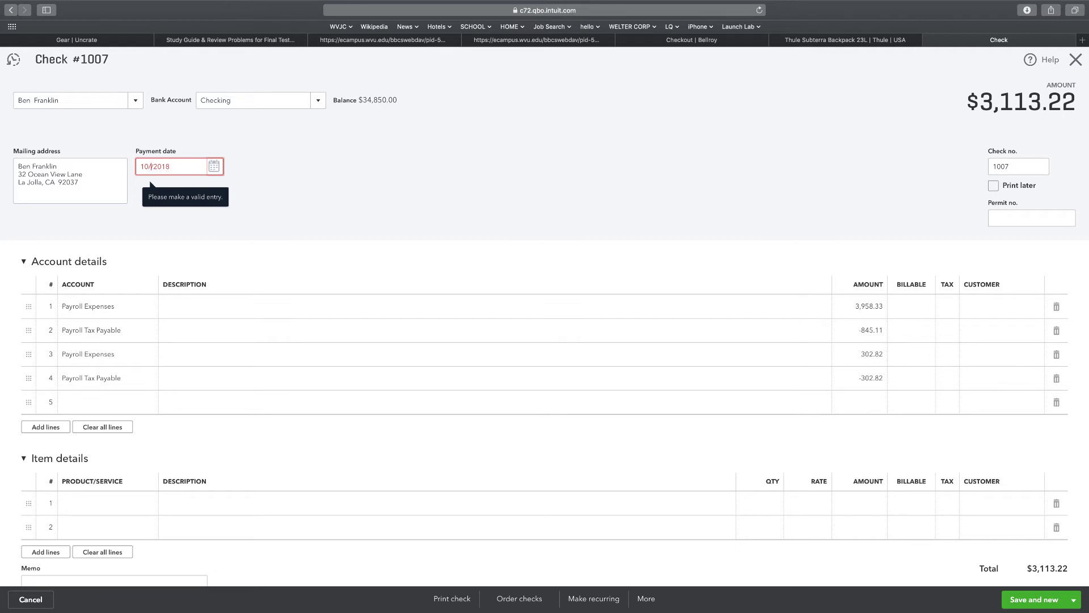
pyautogui.press('BackSpace')
pyautogui.press('BackSpace')
pyautogui.press('BackSpace')
pyautogui.write('1/31')
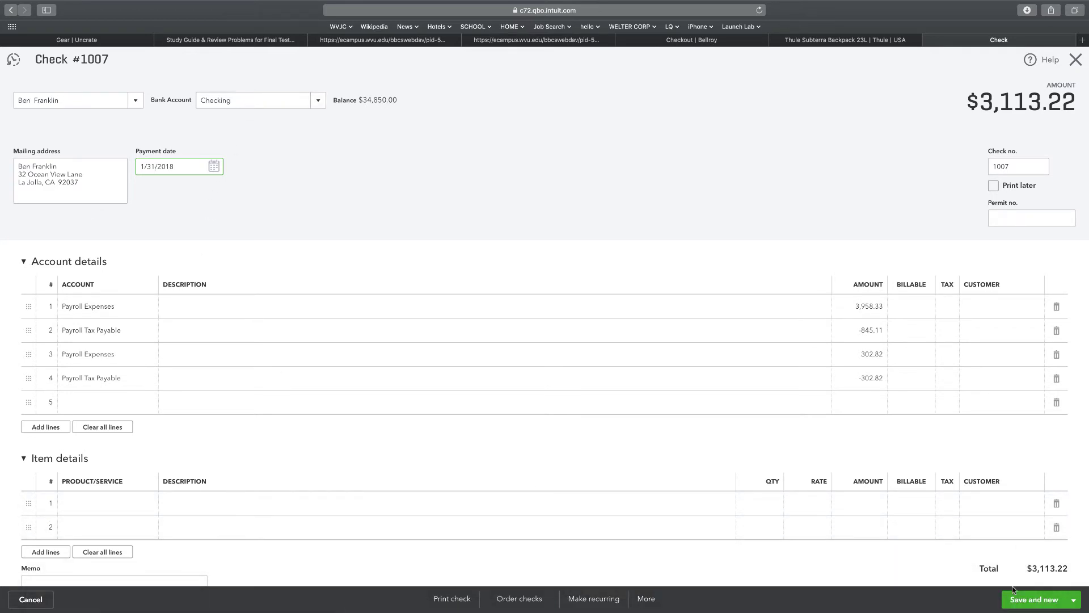
pyautogui.click(1034, 600)
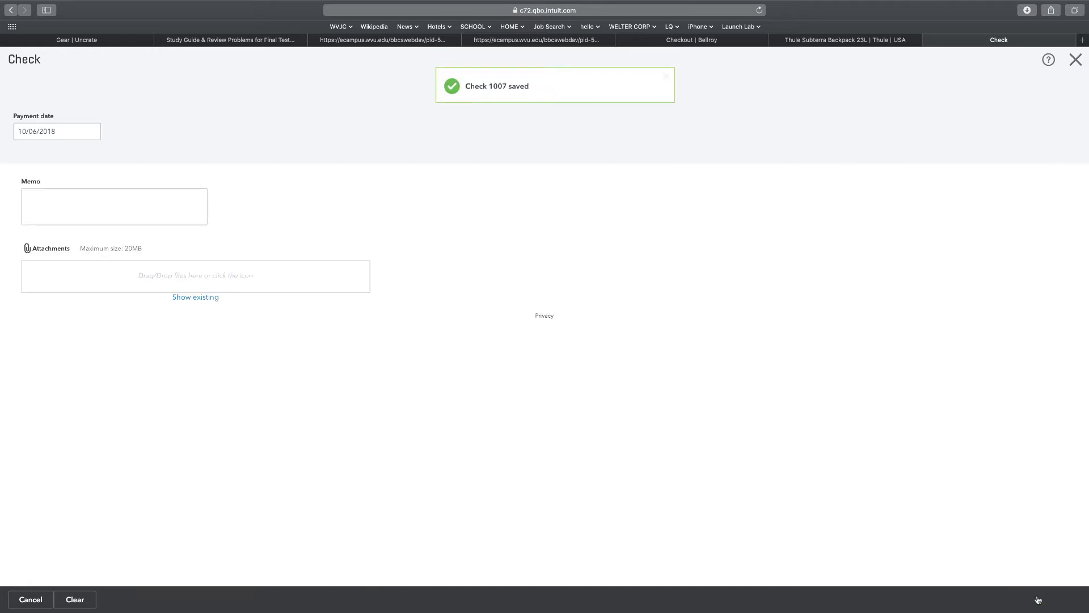
# Save check 1008 for $1,234.41 from Betsy Ross's recurring template.
pyautogui.click(1073, 61)
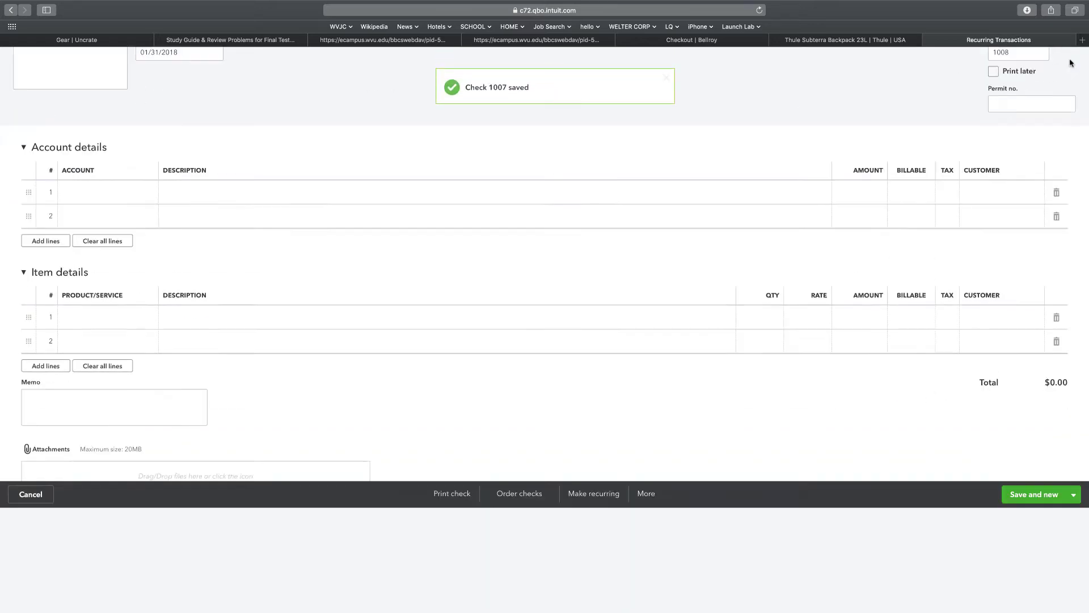
pyautogui.click(1003, 59)
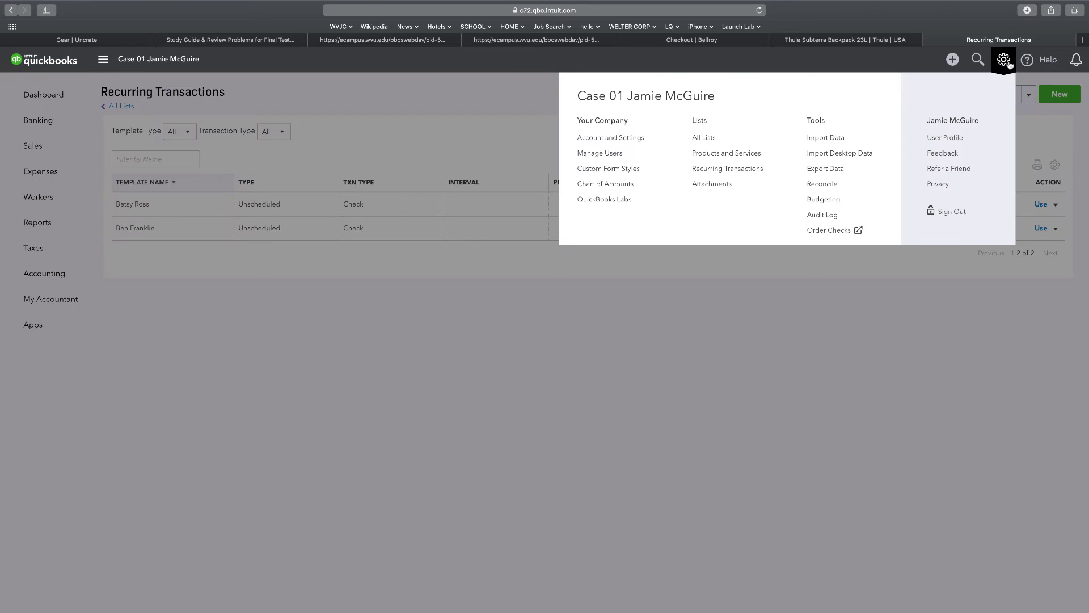
pyautogui.click(719, 170)
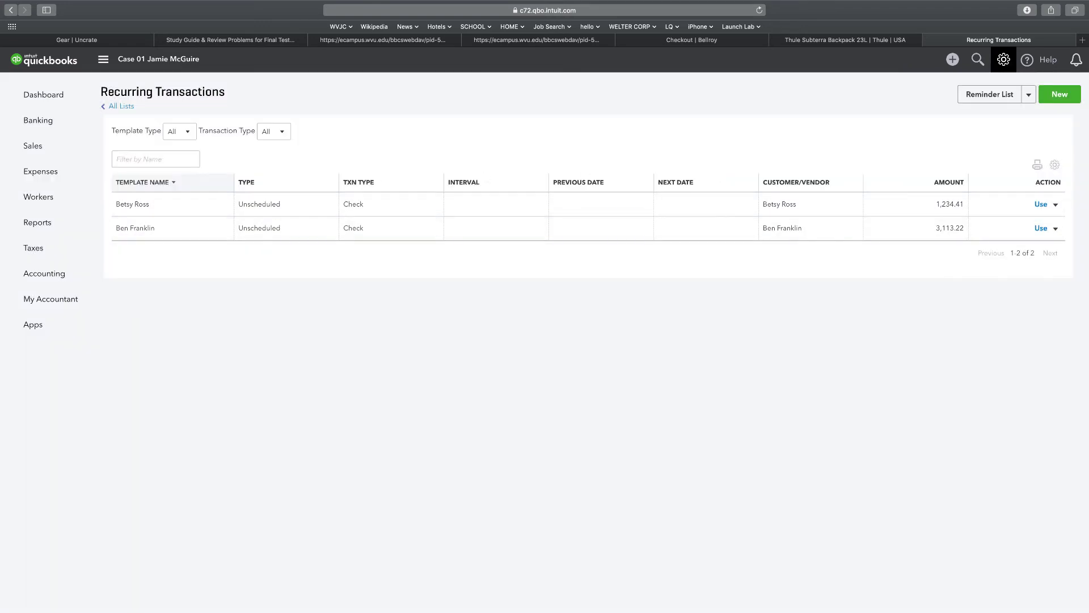
pyautogui.click(1040, 206)
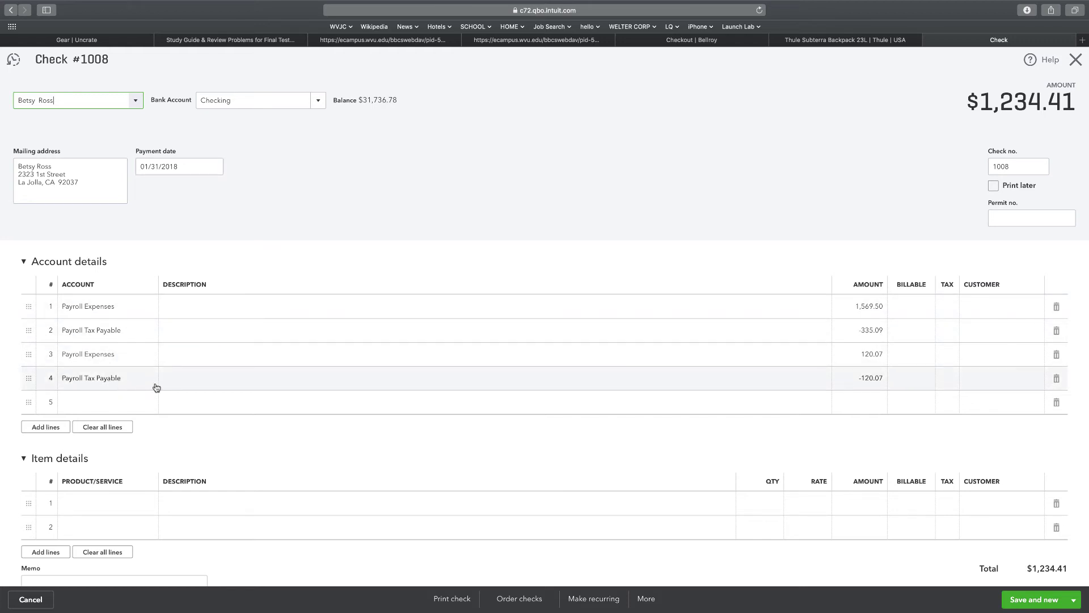
pyautogui.click(1031, 600)
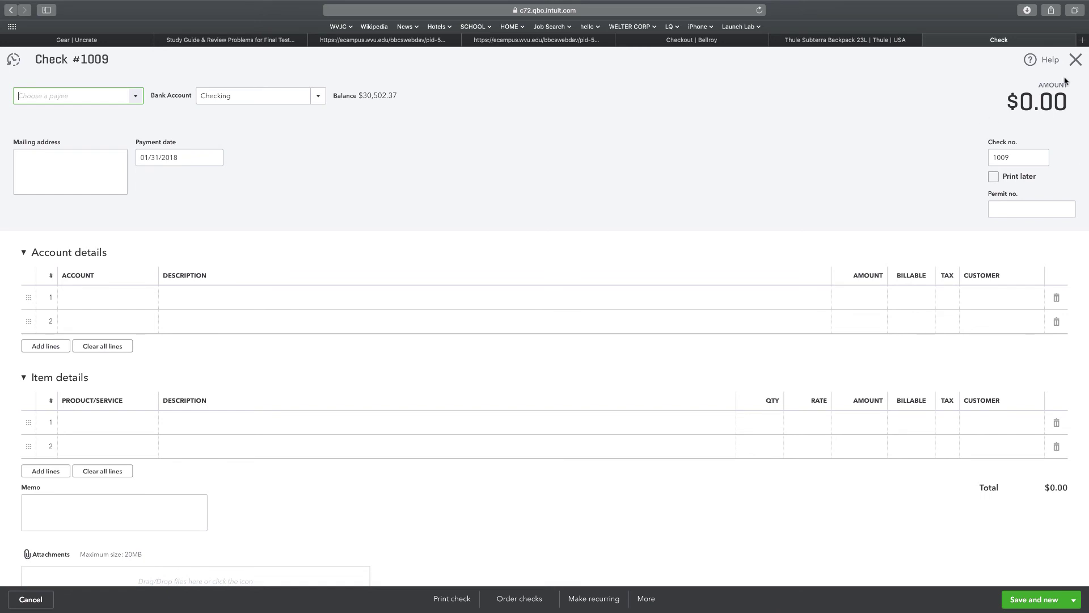
pyautogui.click(1076, 60)
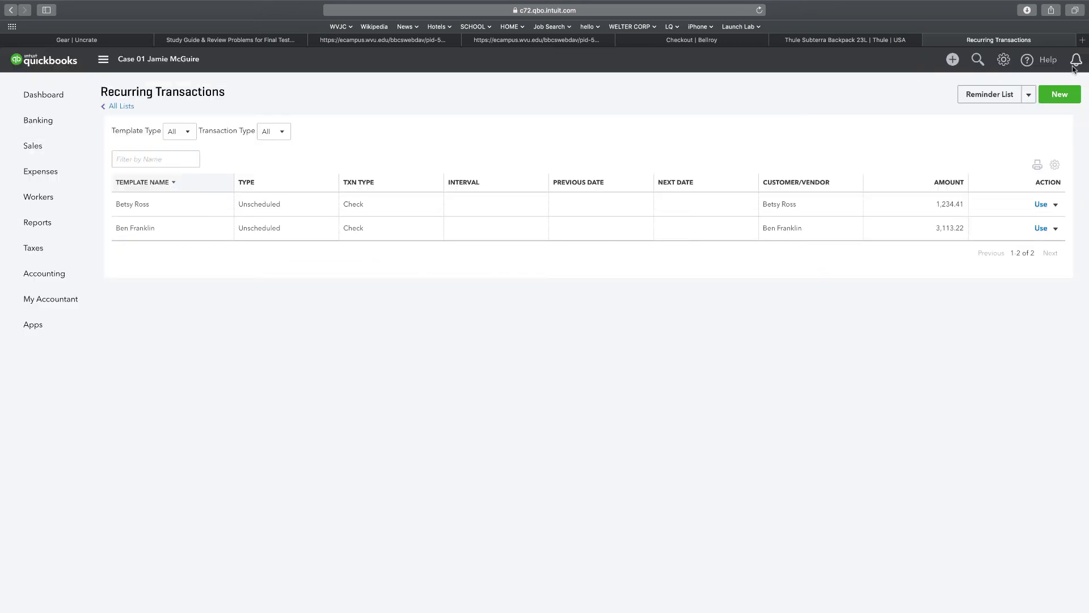
# Export the TB Case 01 trial balance as TrialBalance-2.pdf.
pyautogui.click(37, 221)
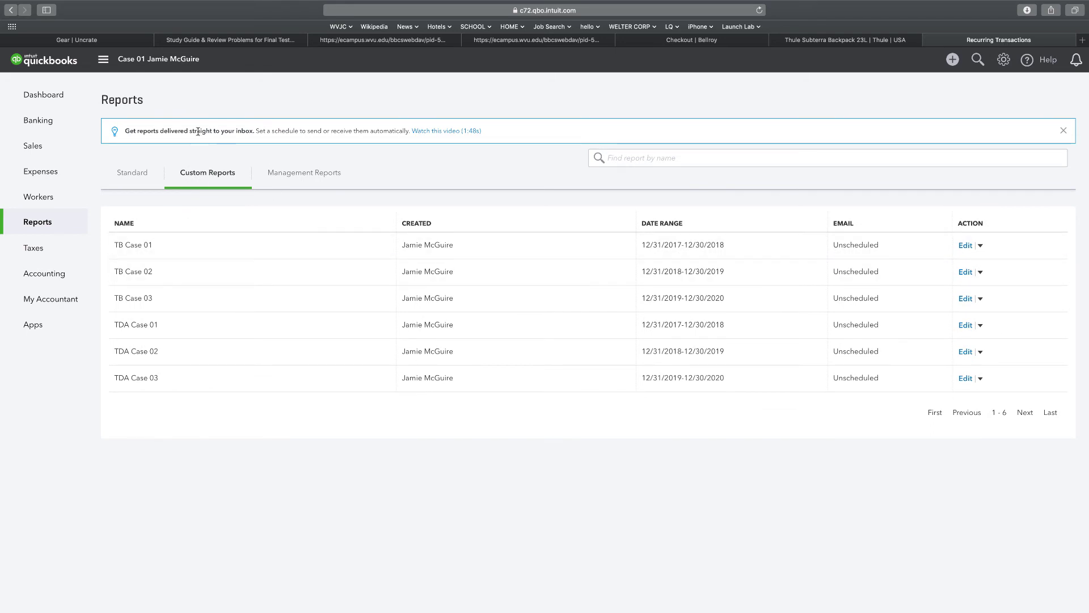
pyautogui.click(135, 246)
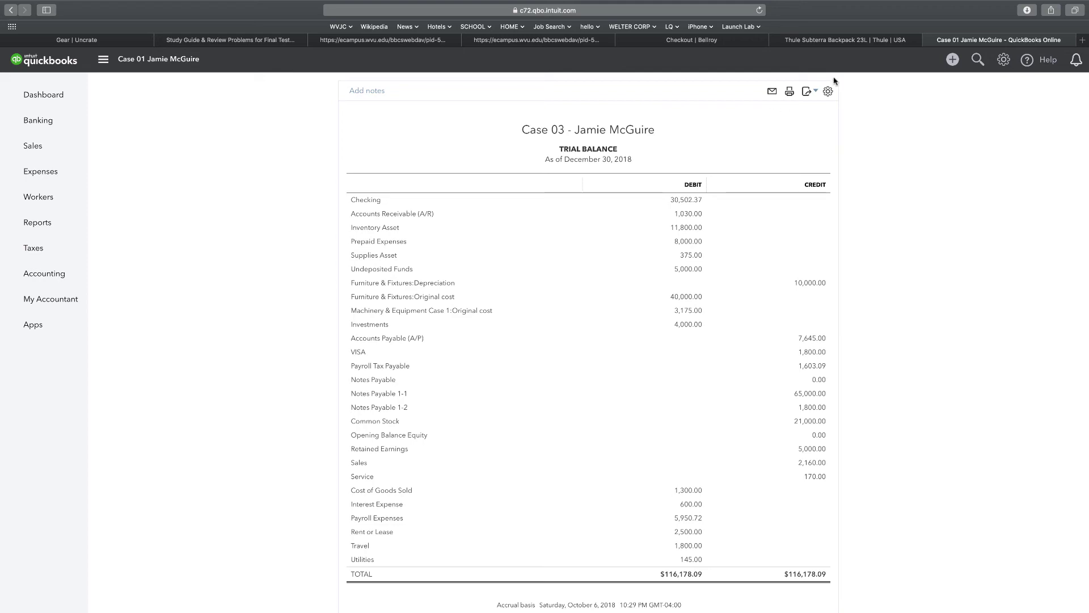
pyautogui.click(807, 92)
pyautogui.click(754, 123)
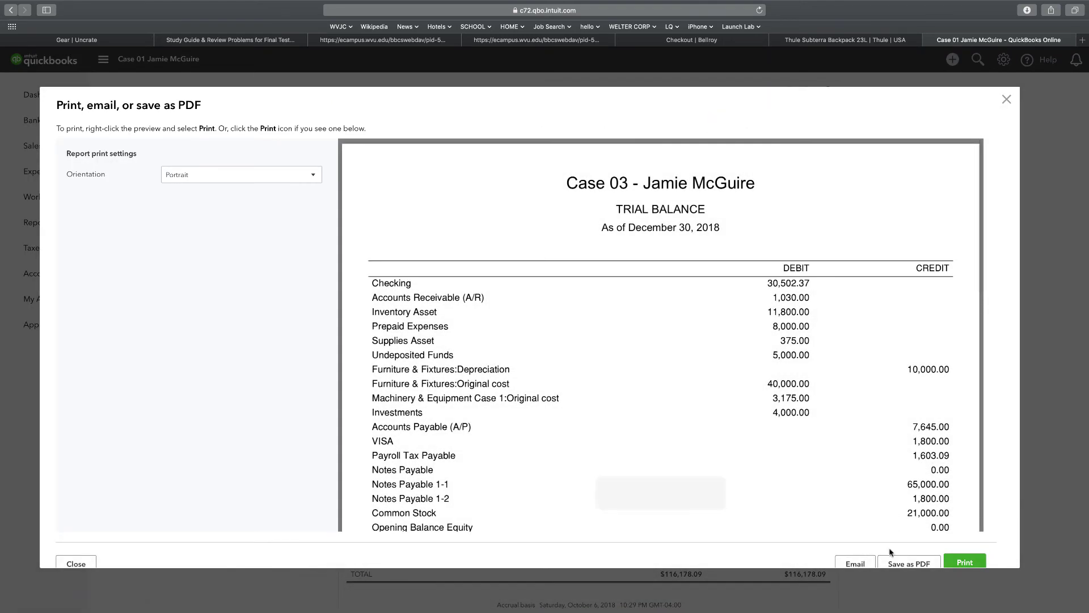
pyautogui.click(889, 565)
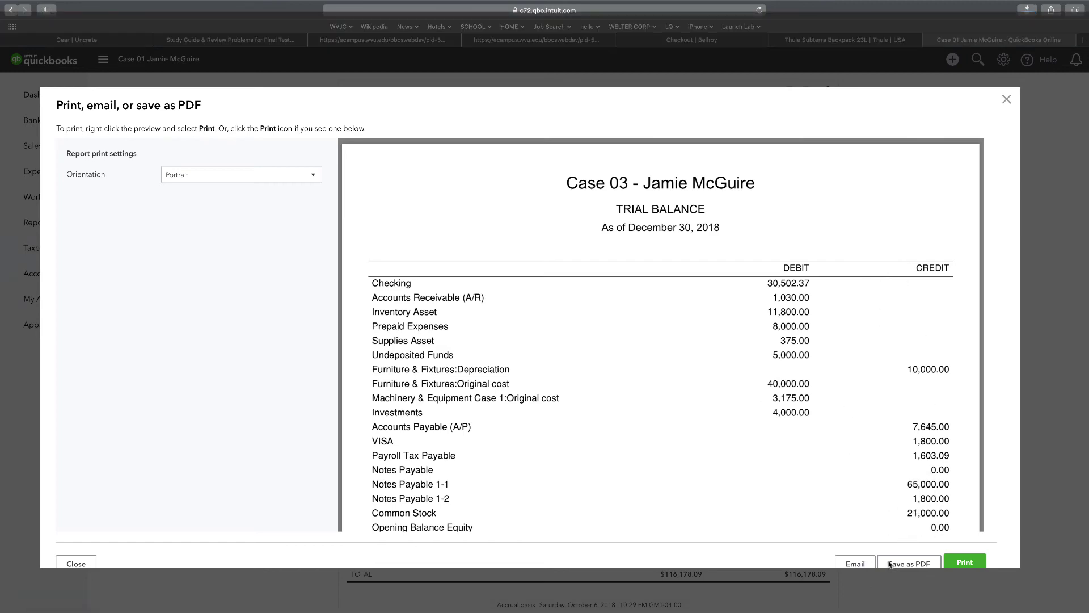
pyautogui.hotkey('ctrl', 'Left')
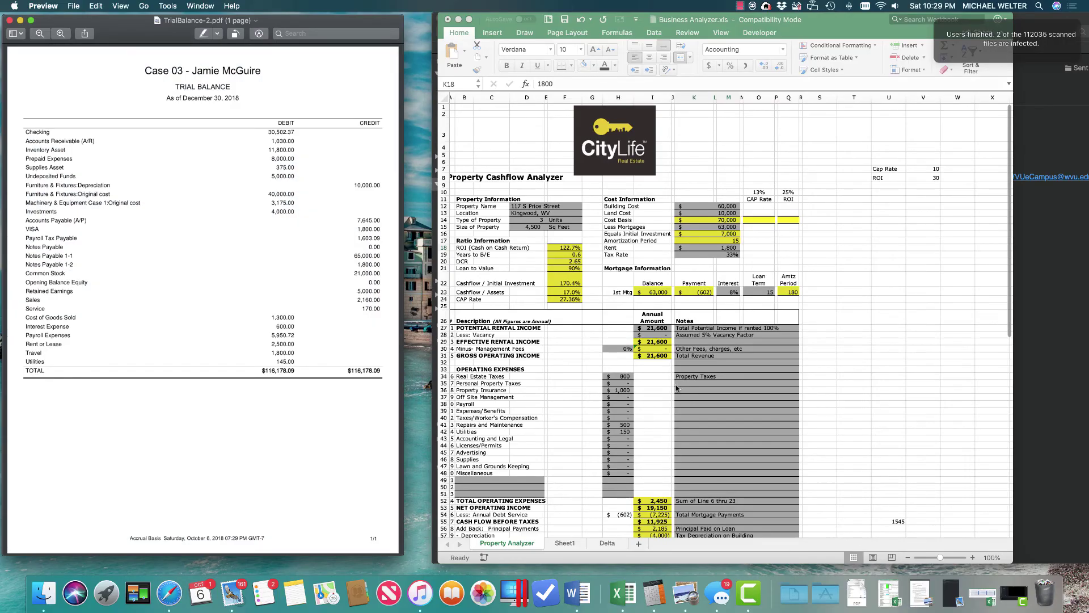
pyautogui.hotkey('ctrl', 'Right')
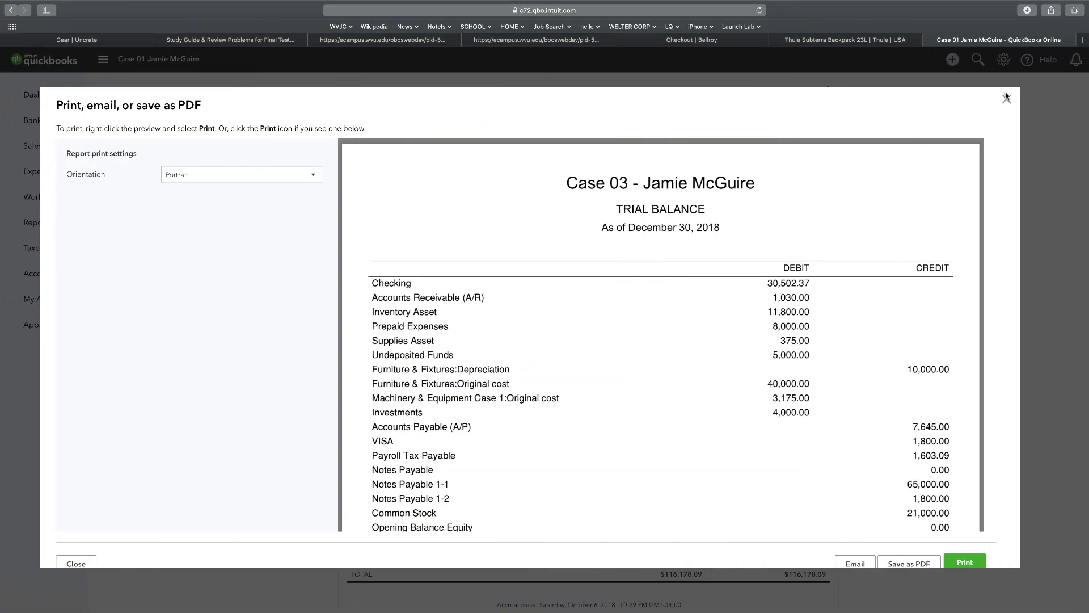
pyautogui.click(1005, 101)
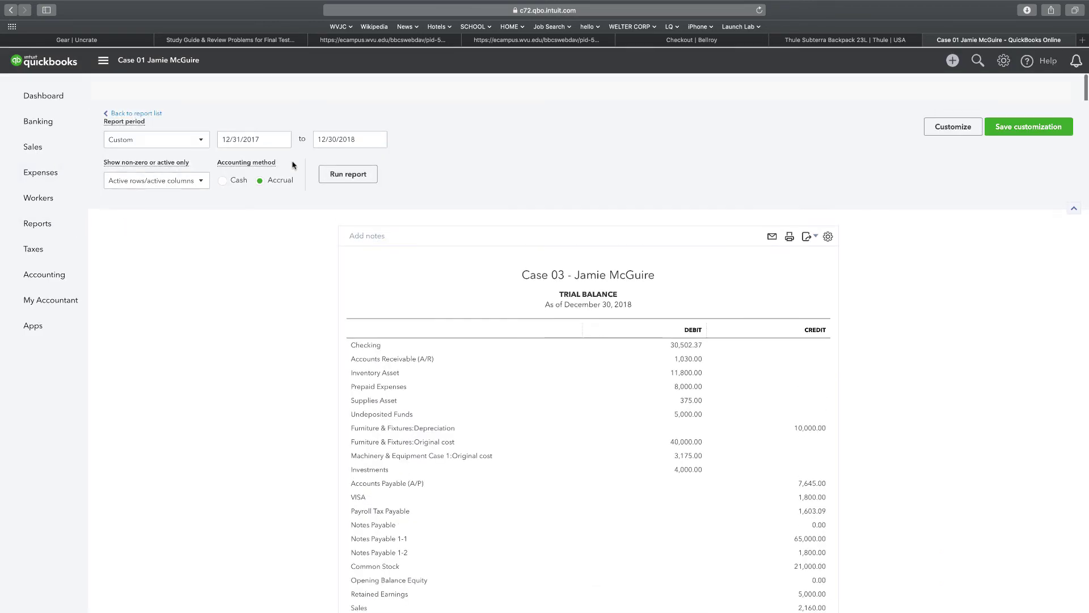
# Export the TDA Case 01 report as TransactionDetailbyAccount.pdf.
pyautogui.click(153, 88)
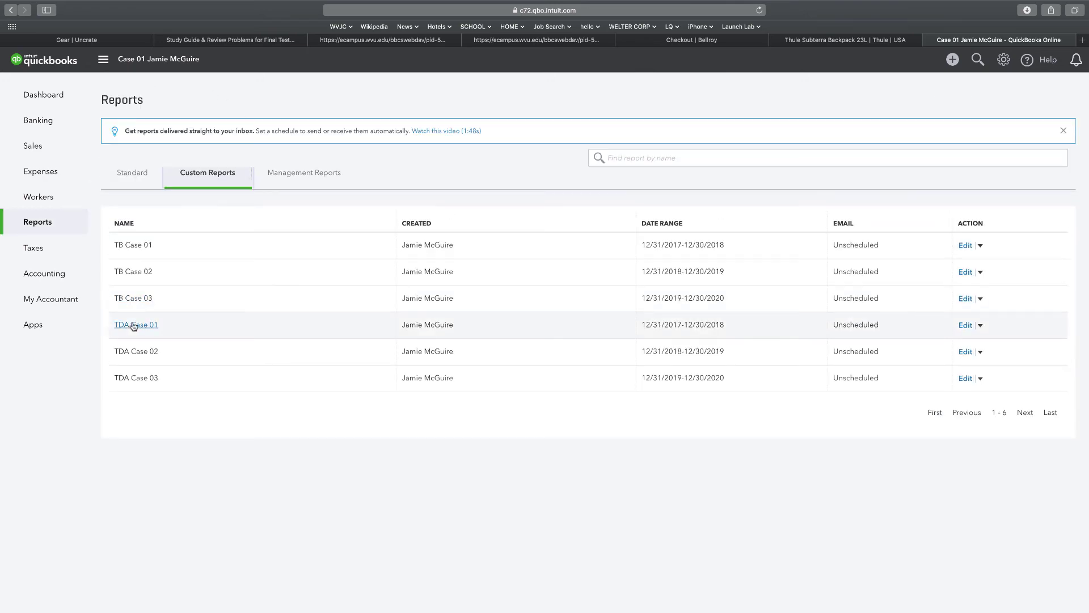
pyautogui.click(132, 325)
pyautogui.scroll(-2, 543, 268)
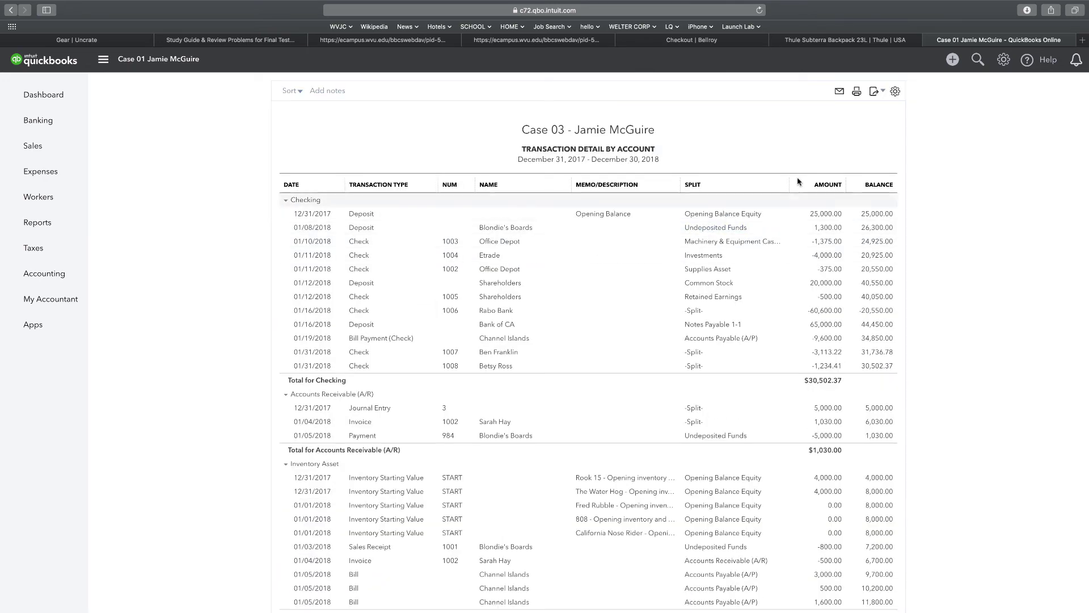
pyautogui.click(875, 91)
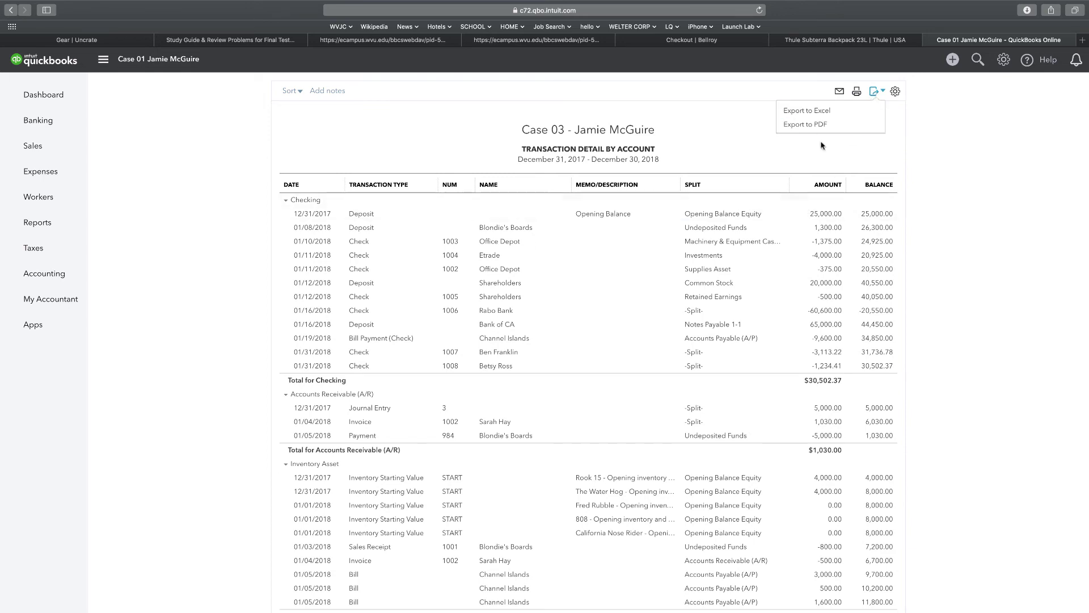
pyautogui.click(812, 125)
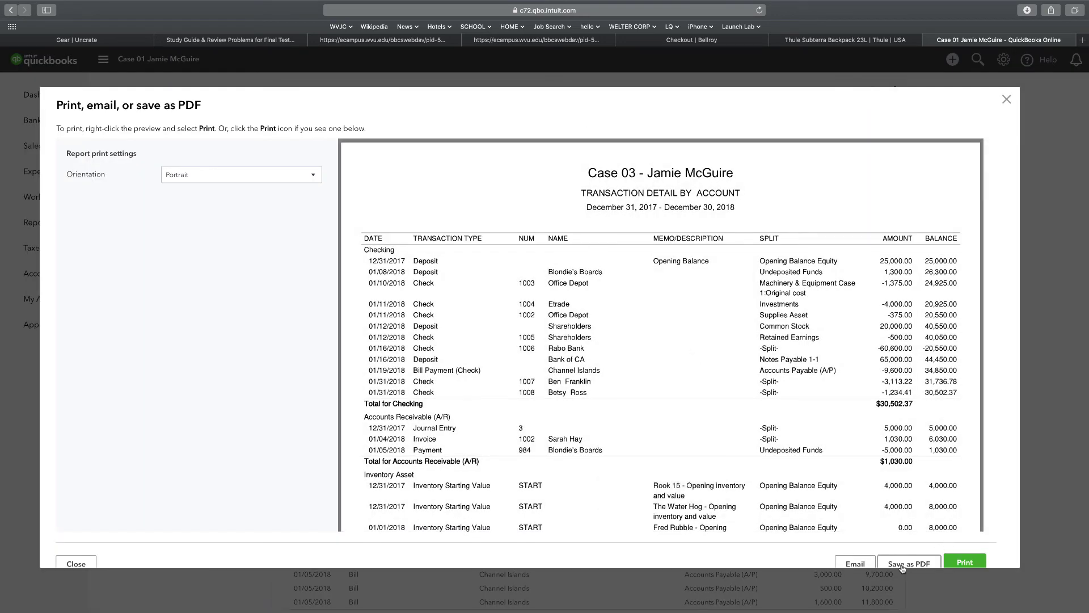
pyautogui.click(902, 564)
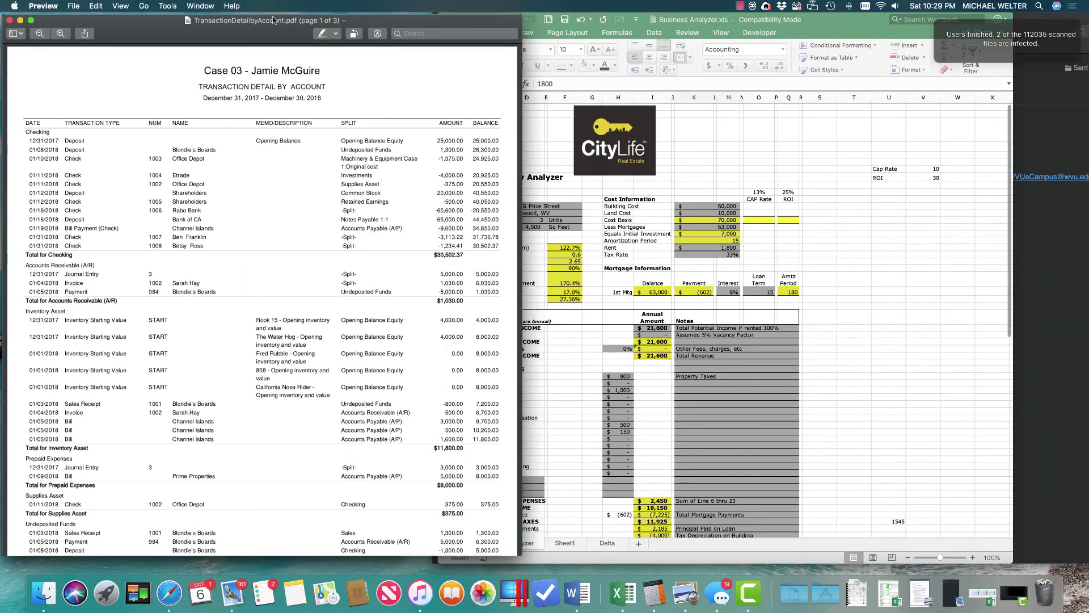
# View TrialBalance-2.pdf and TransactionDetailbyAccount.pdf full screen in Preview.
pyautogui.moveTo(38, 21); pyautogui.dragTo(305, 47)
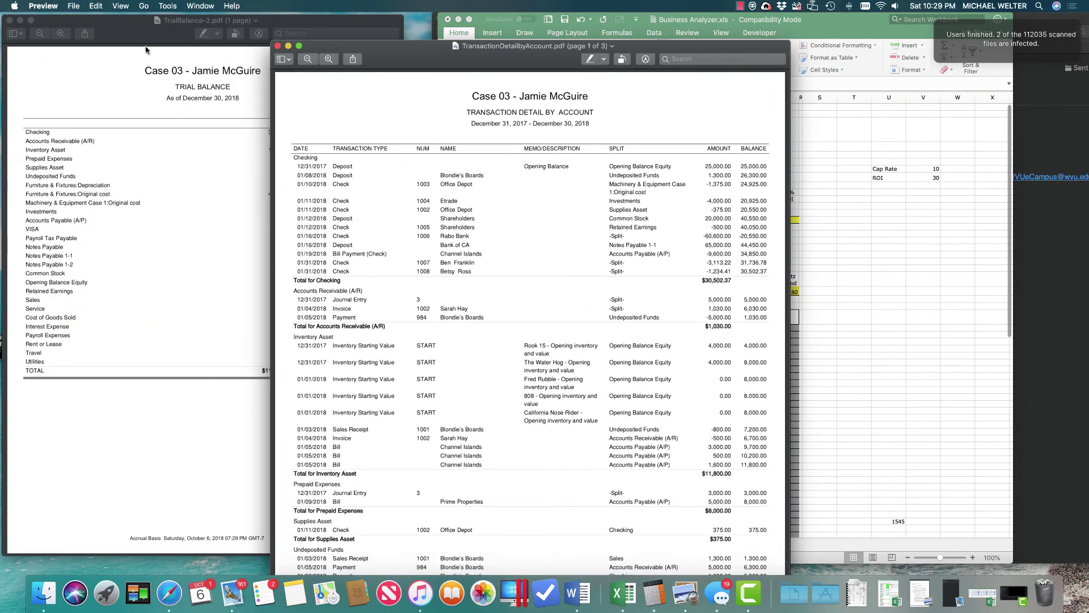
pyautogui.click(31, 20)
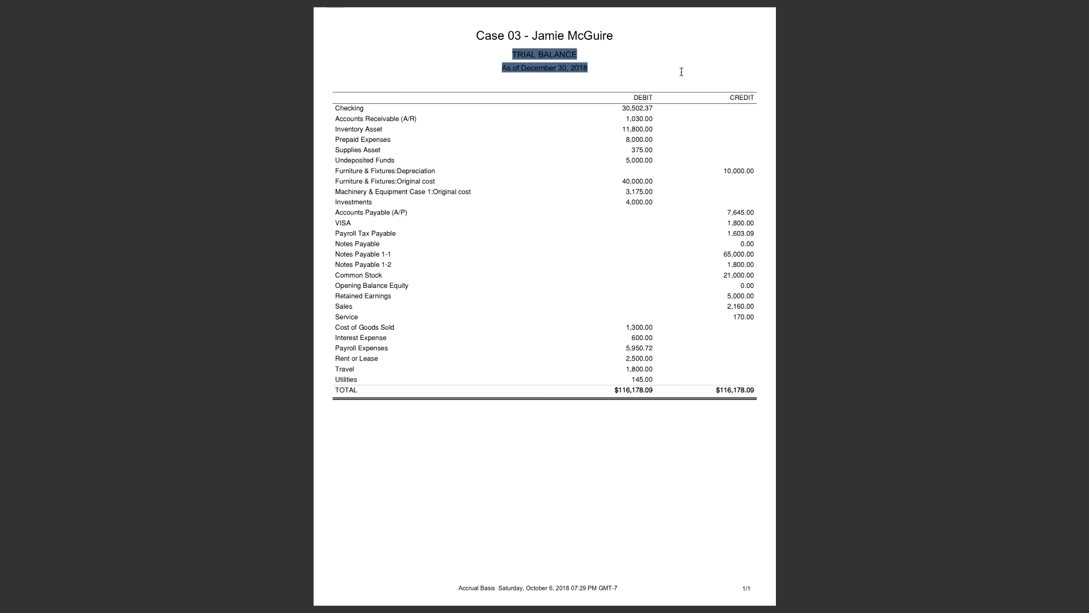
pyautogui.click(632, 85)
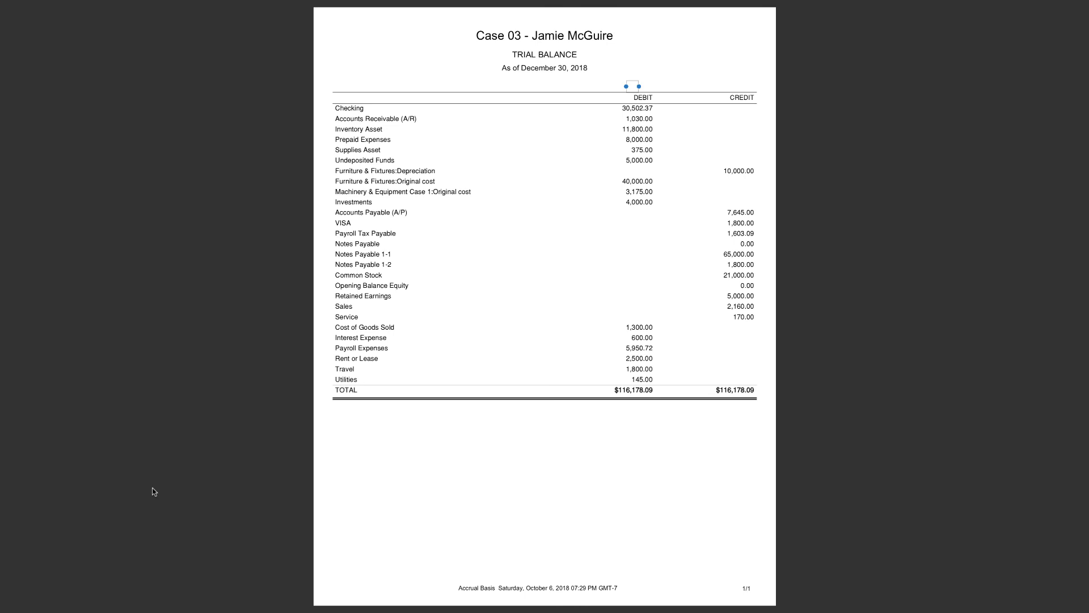
pyautogui.hotkey('ctrl', 'Left')
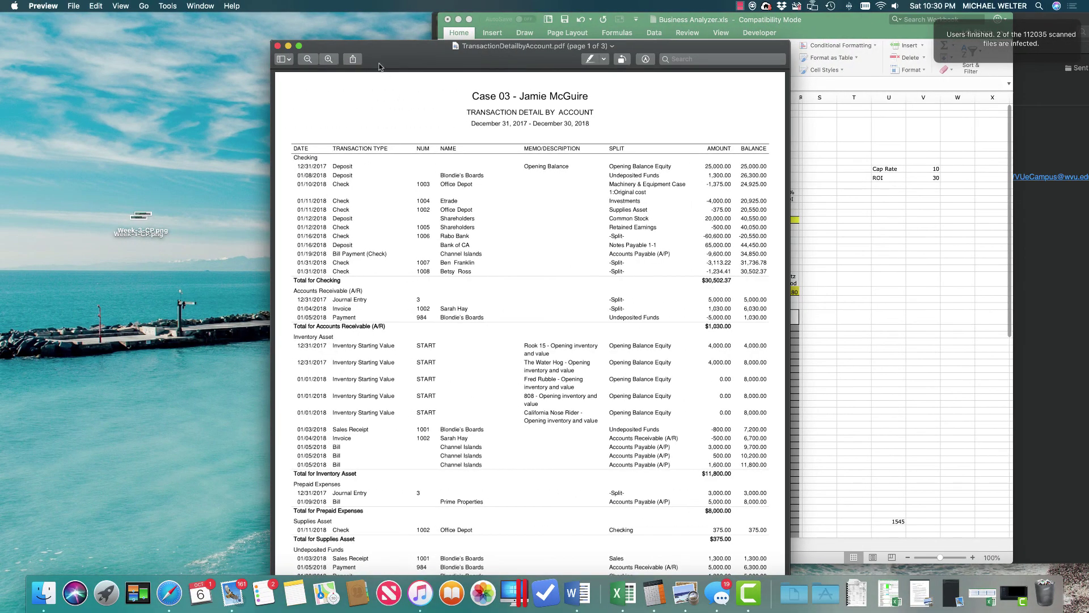
pyautogui.click(299, 47)
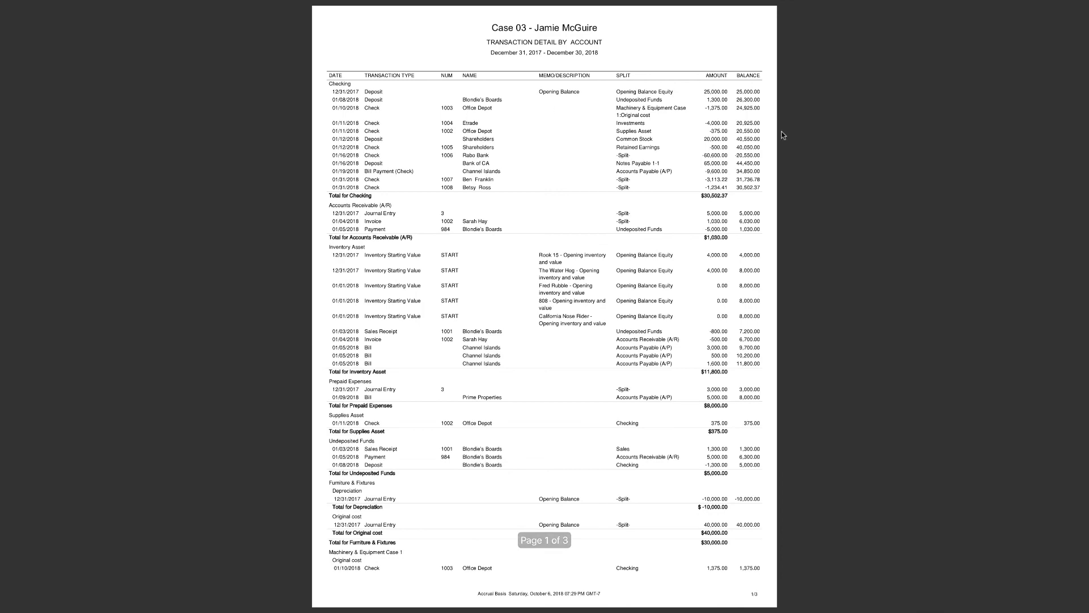